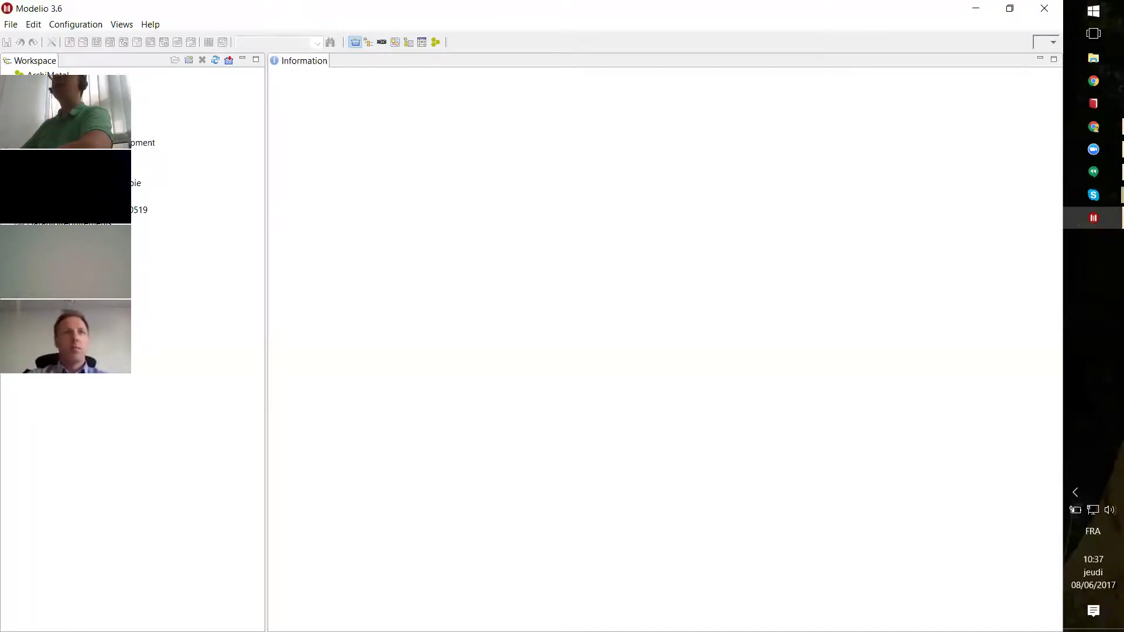
left_click(11, 24)
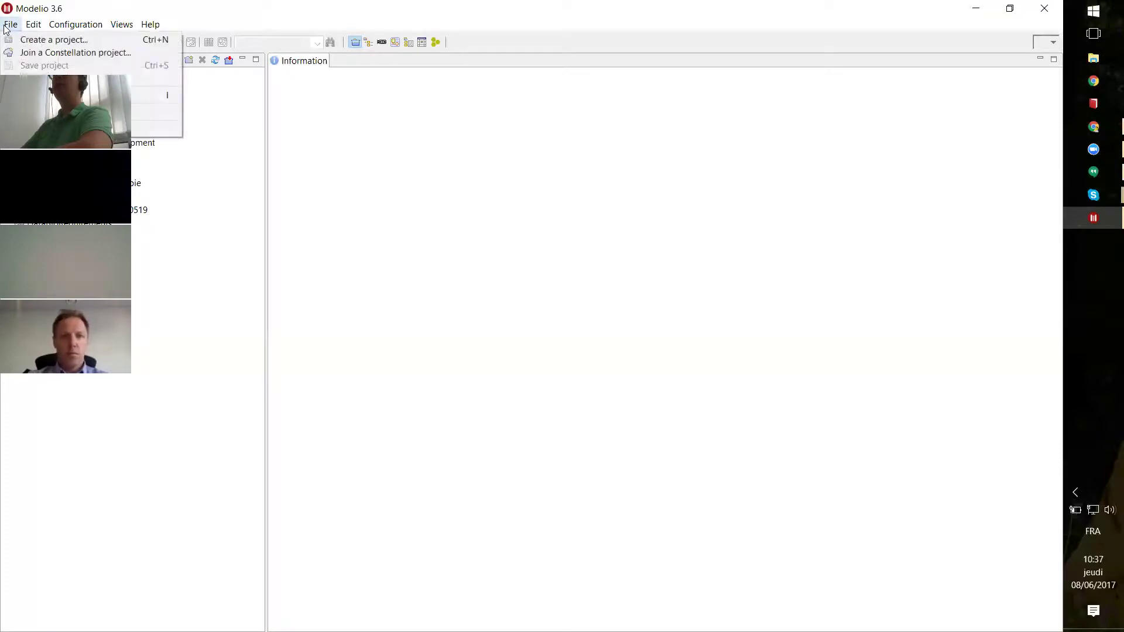
left_click(55, 52)
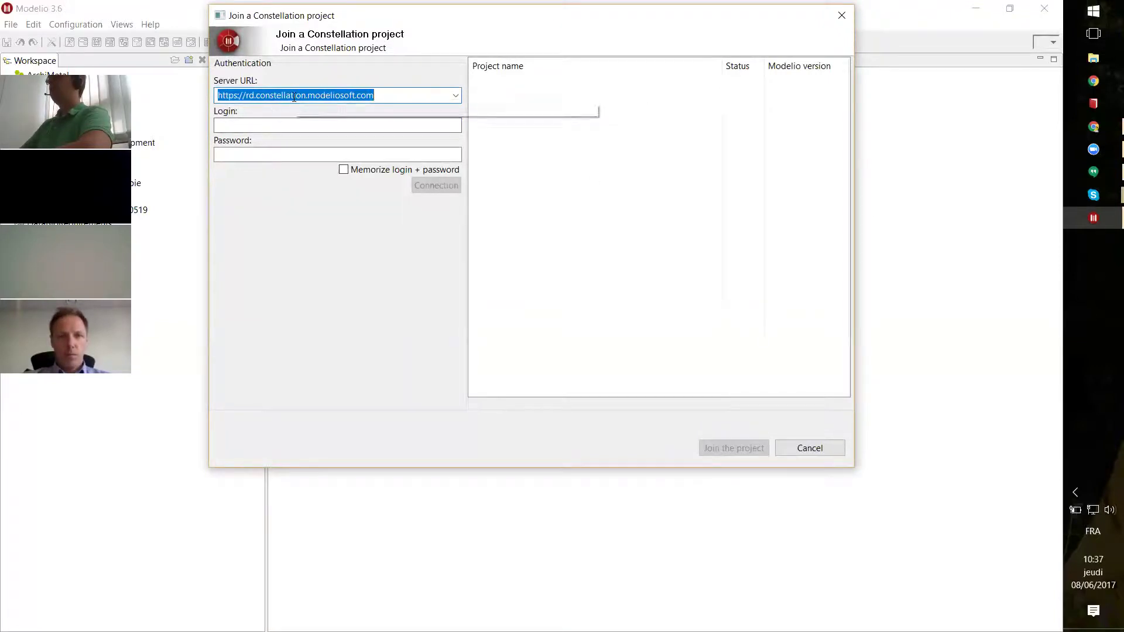
left_click(1078, 492)
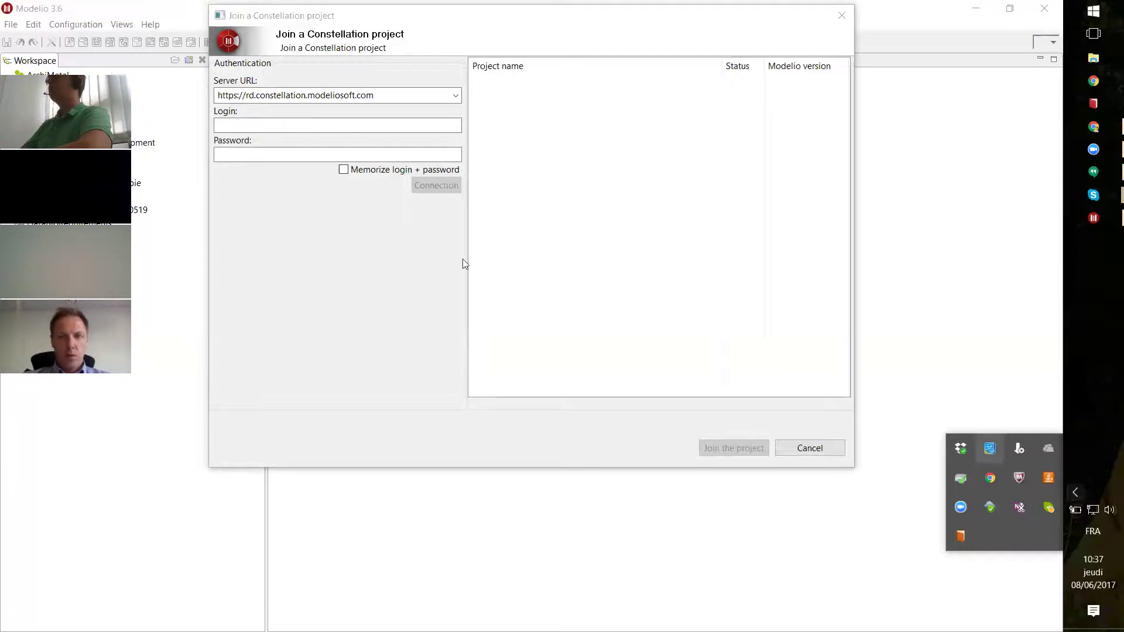
left_click(282, 146)
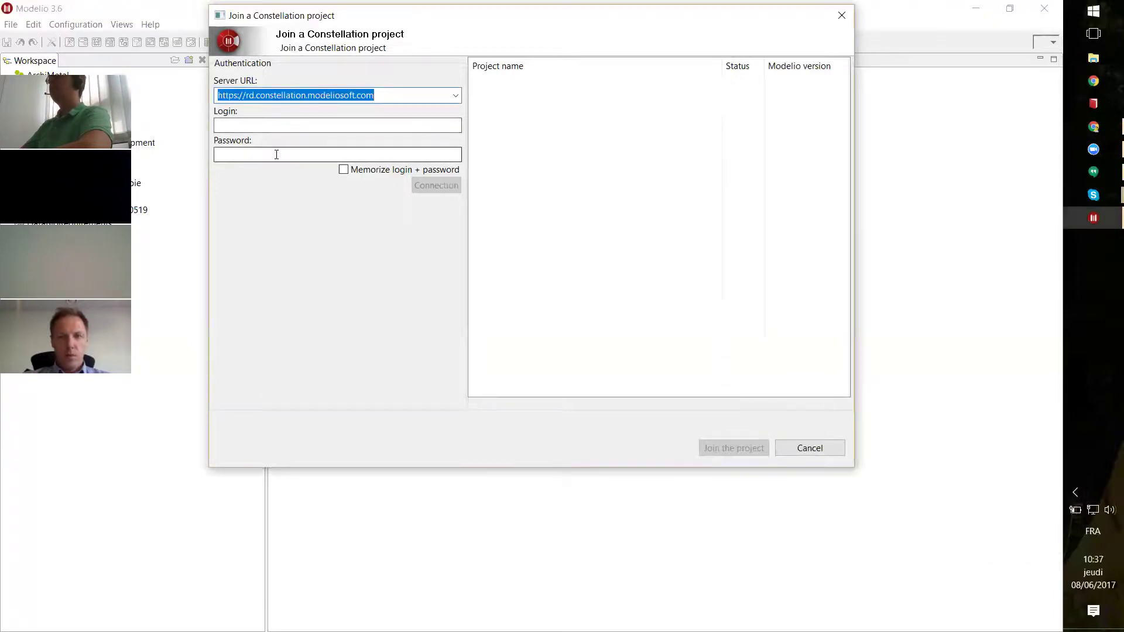
left_click(276, 154)
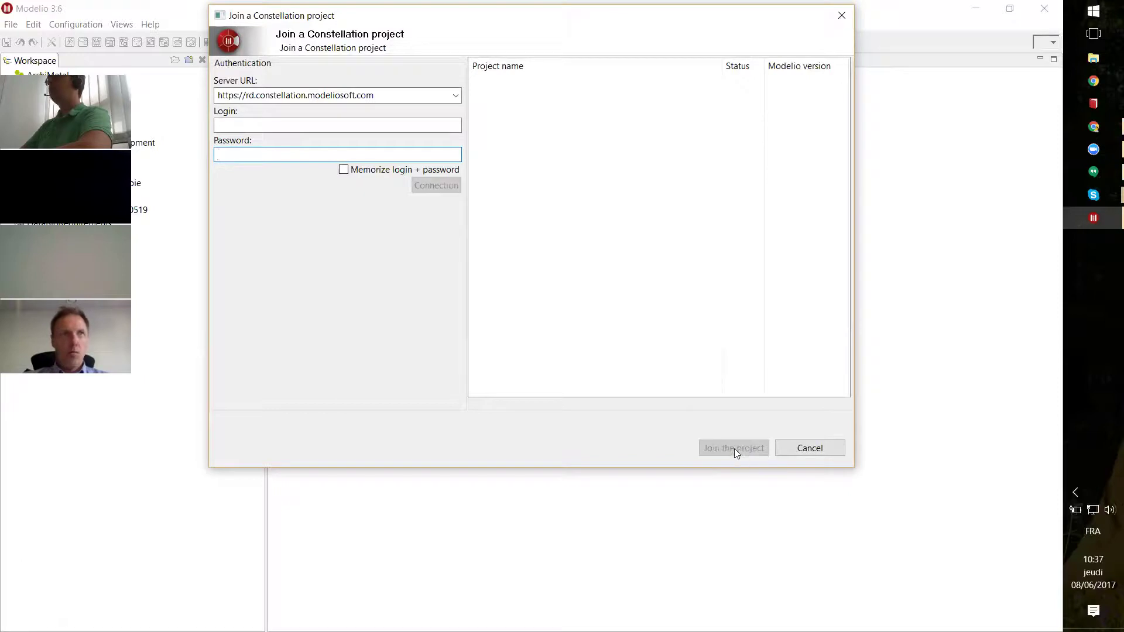
left_click(798, 450)
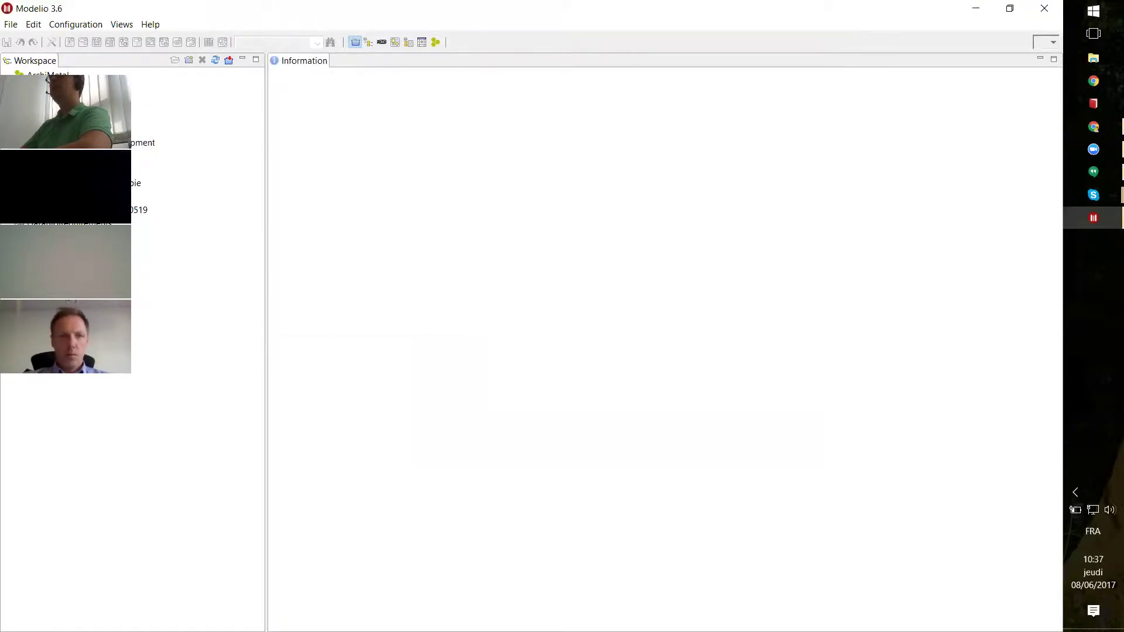
Step: Open the DataBioForestryPilots project and update its work model from the SVN repository
double_click(70, 129)
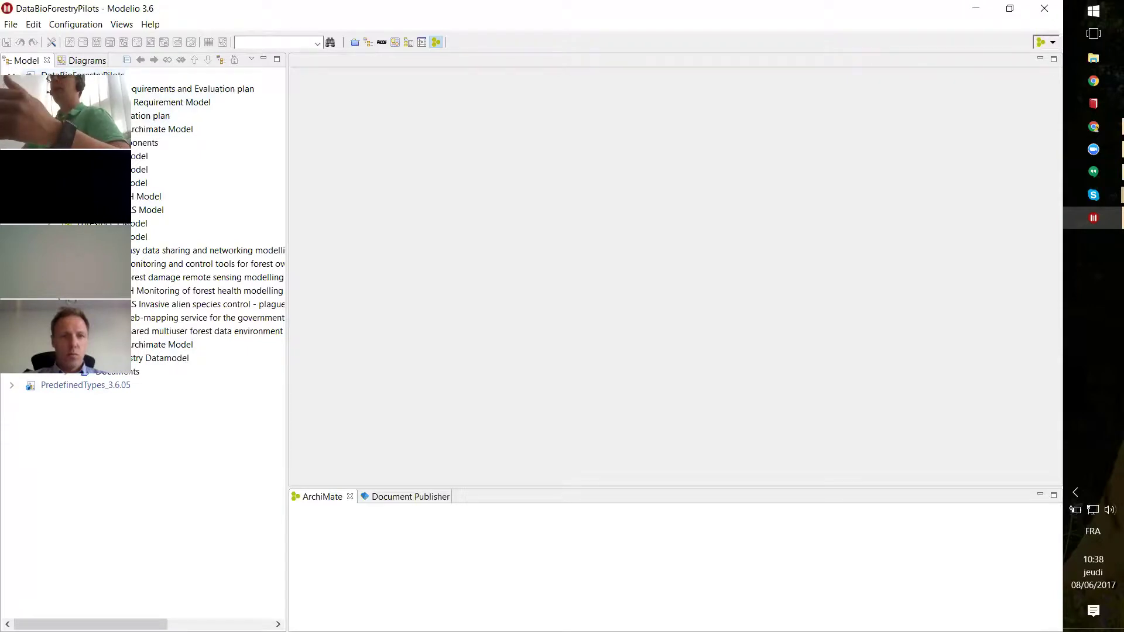
right_click(71, 75)
mouse_move(153, 101)
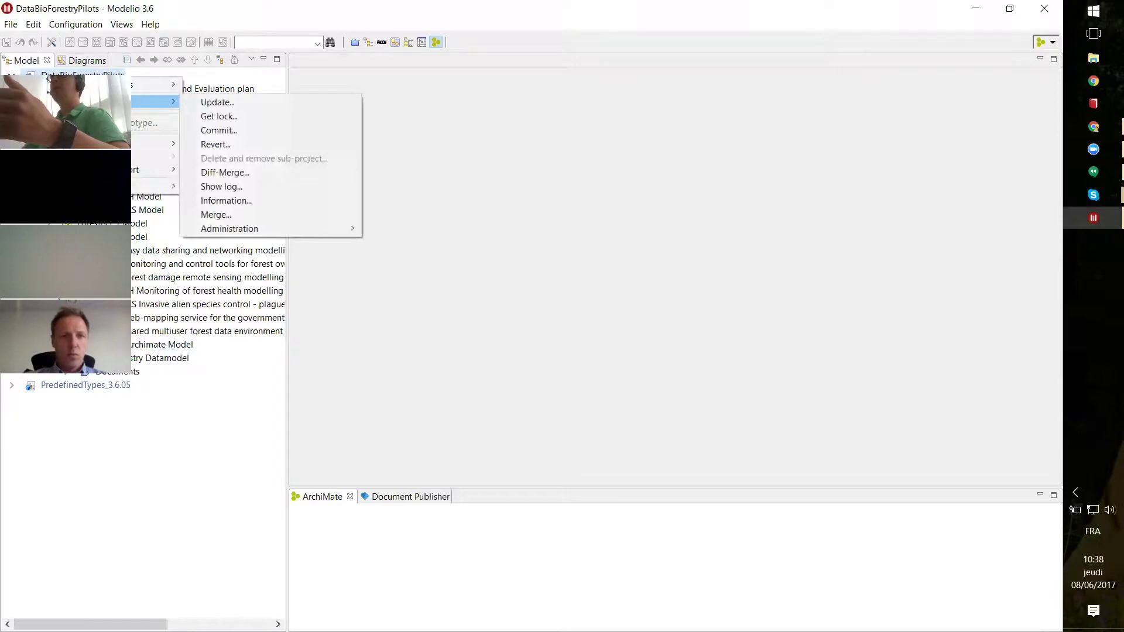
left_click(212, 103)
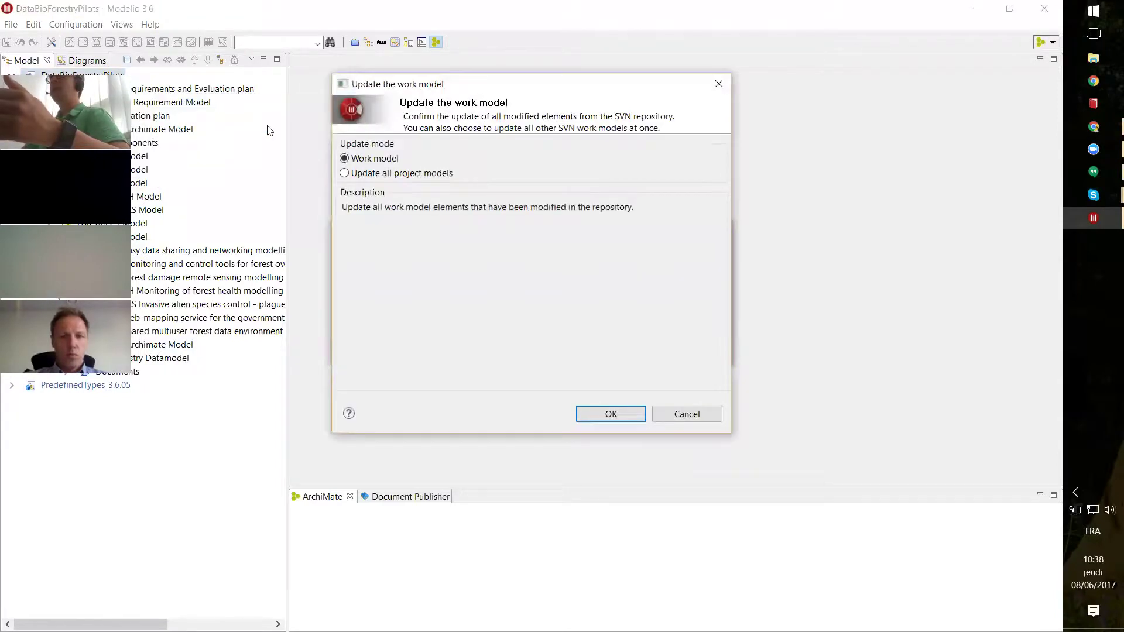
left_click(600, 413)
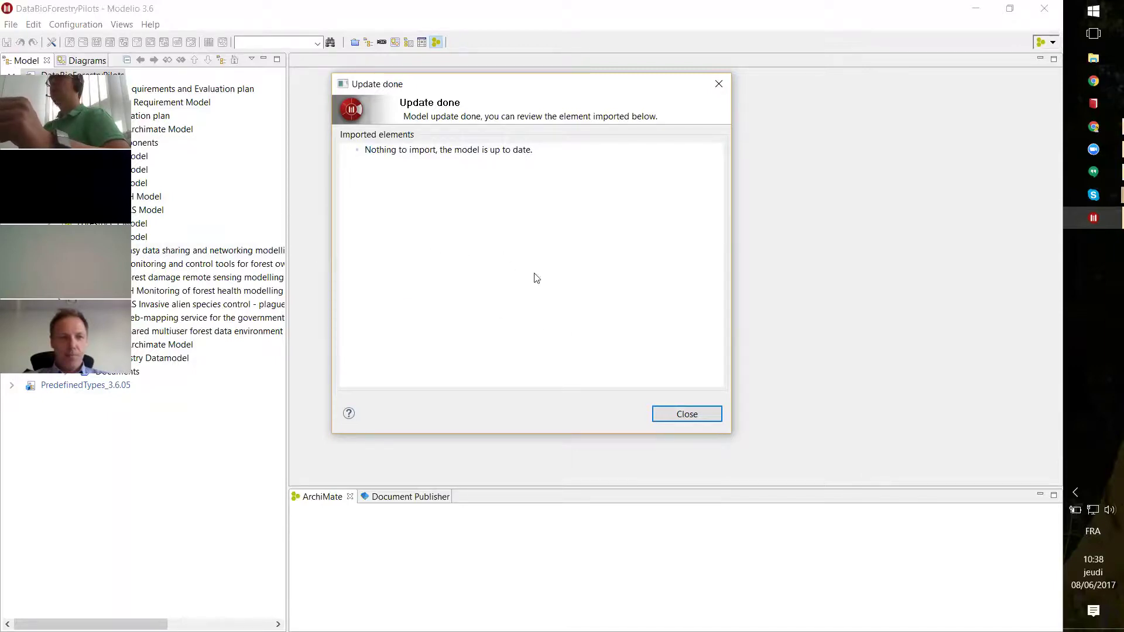
left_click(683, 417)
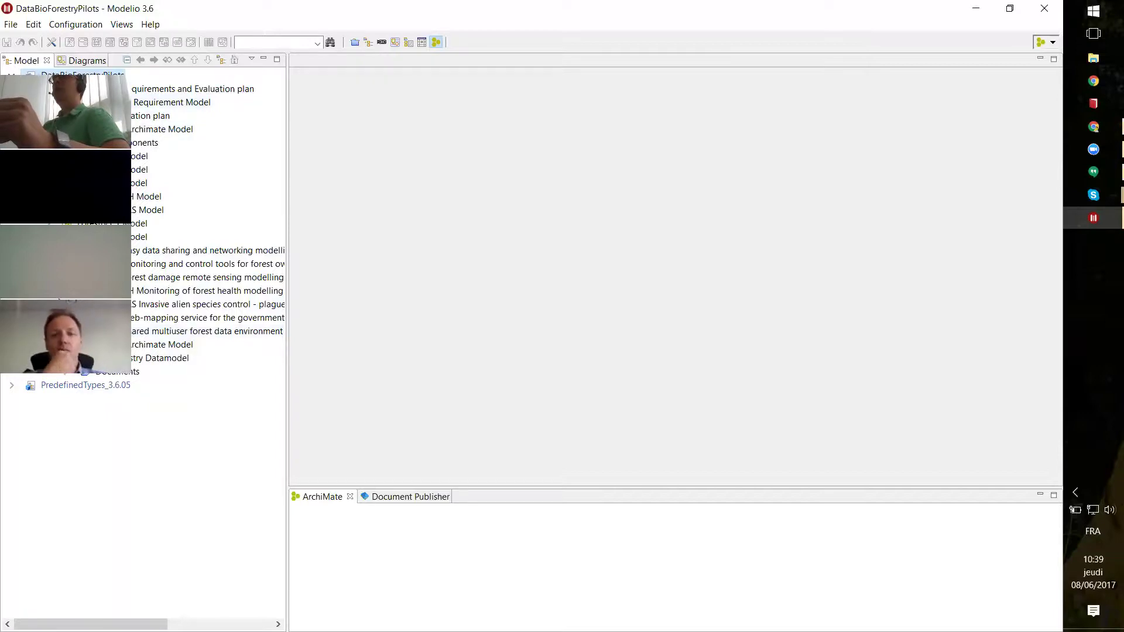
Step: Review the DataBio Fishery Requirements and Evaluation plan, the Forestry Evaluation plan and the DataBio Forestry Archimate Model in the project tree
left_click(193, 88)
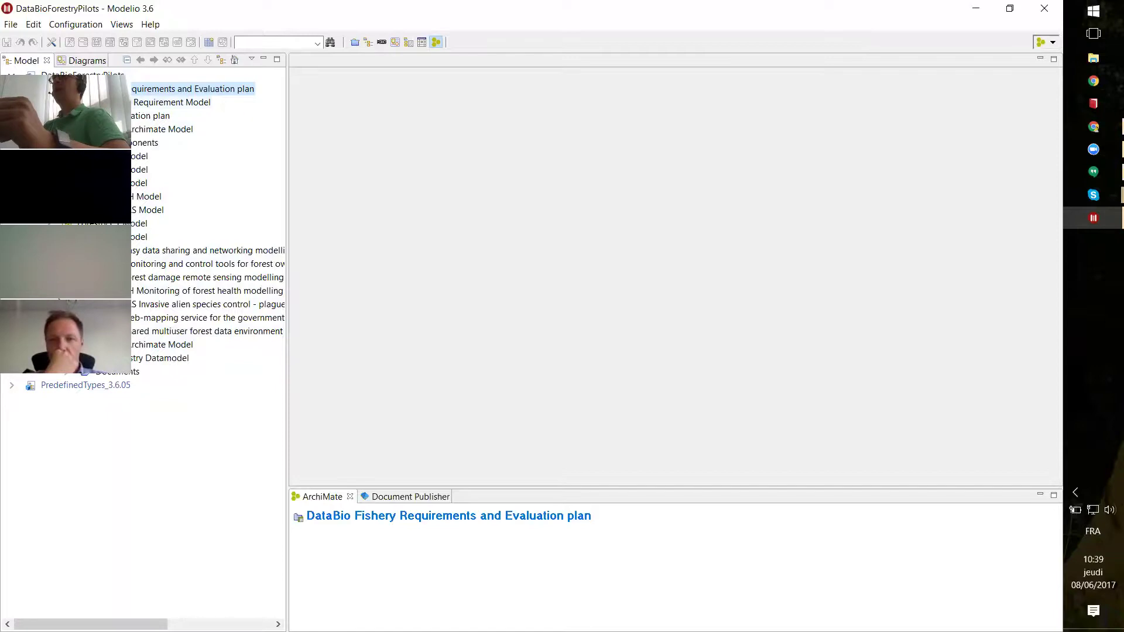
left_click(150, 115)
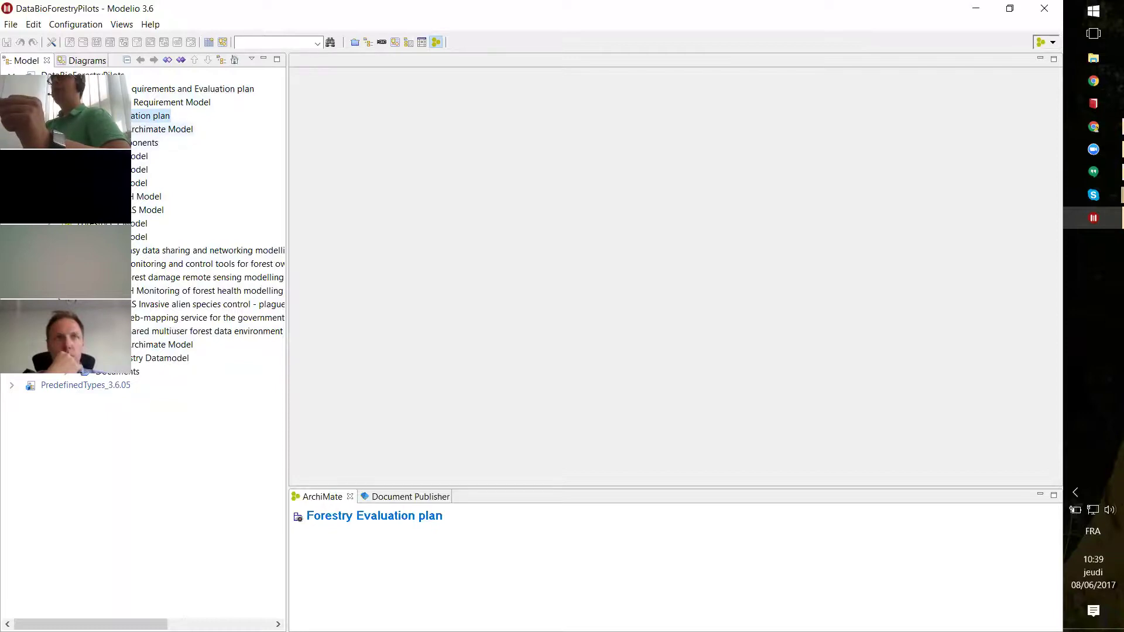
left_click(162, 129)
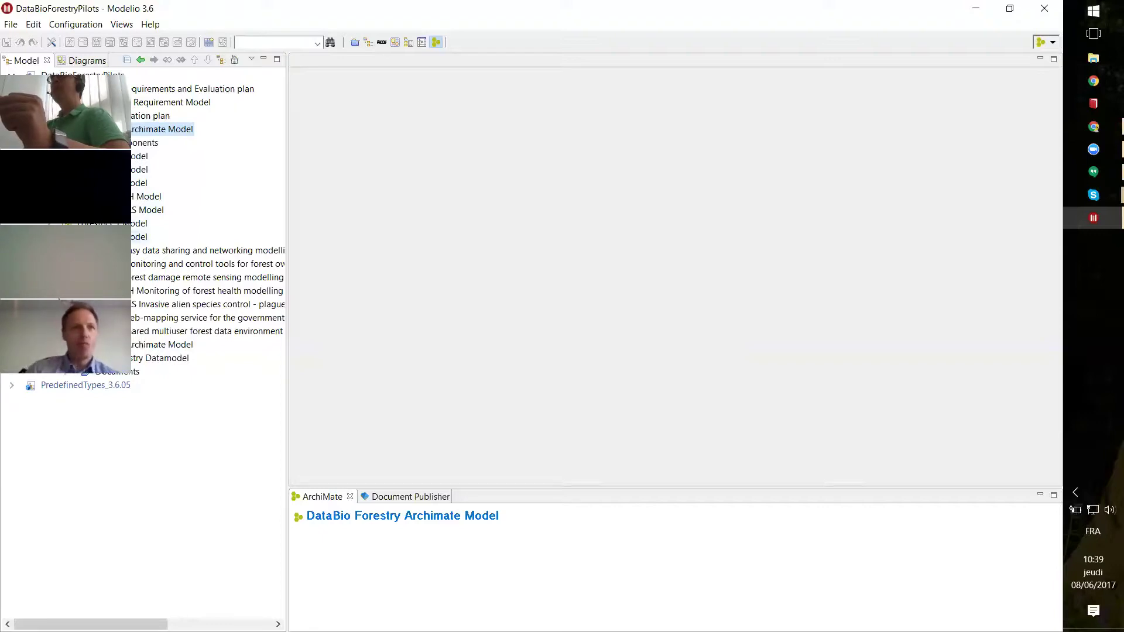
Step: Expand the Forestry A1 Easy data sharing and networking model and select its Business Process view
left_click(48, 250)
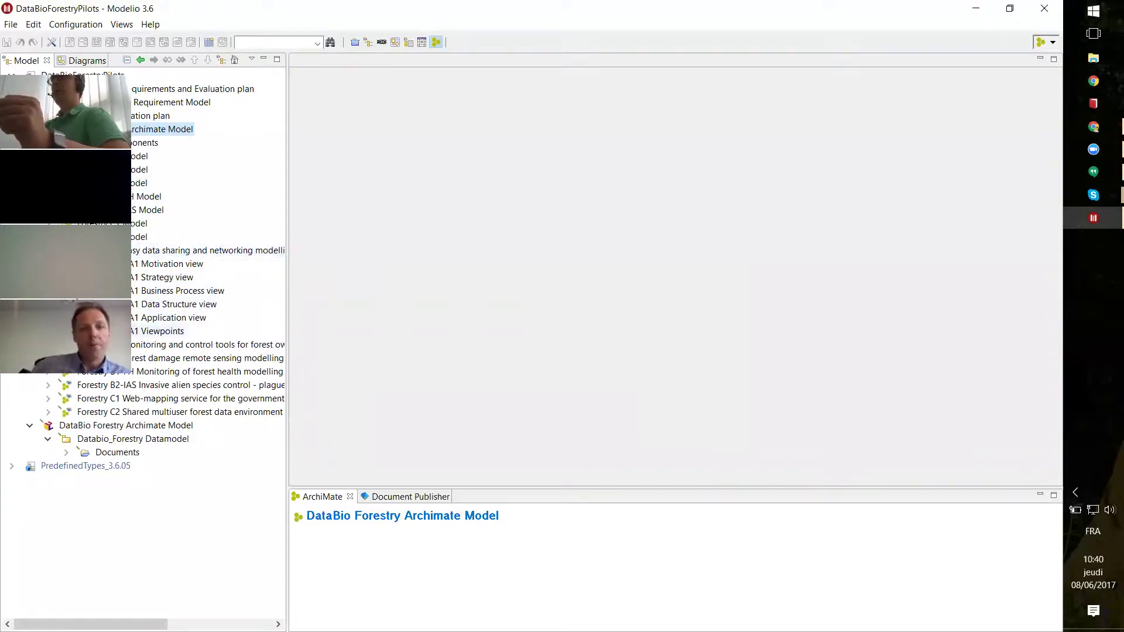
left_click(48, 251)
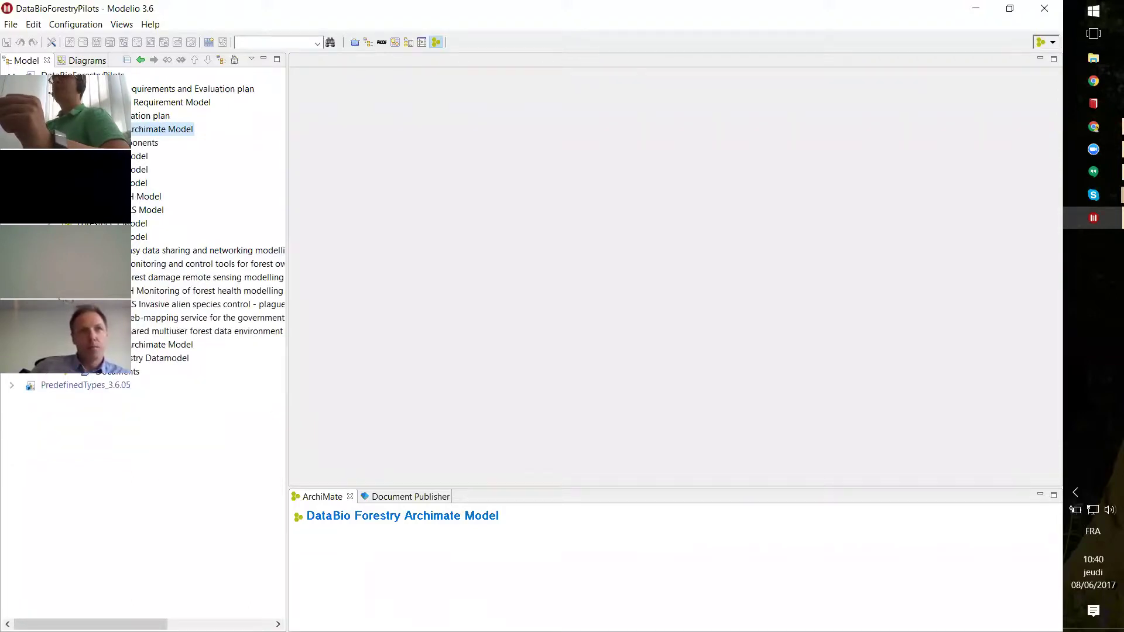
left_click(48, 251)
left_click(140, 251)
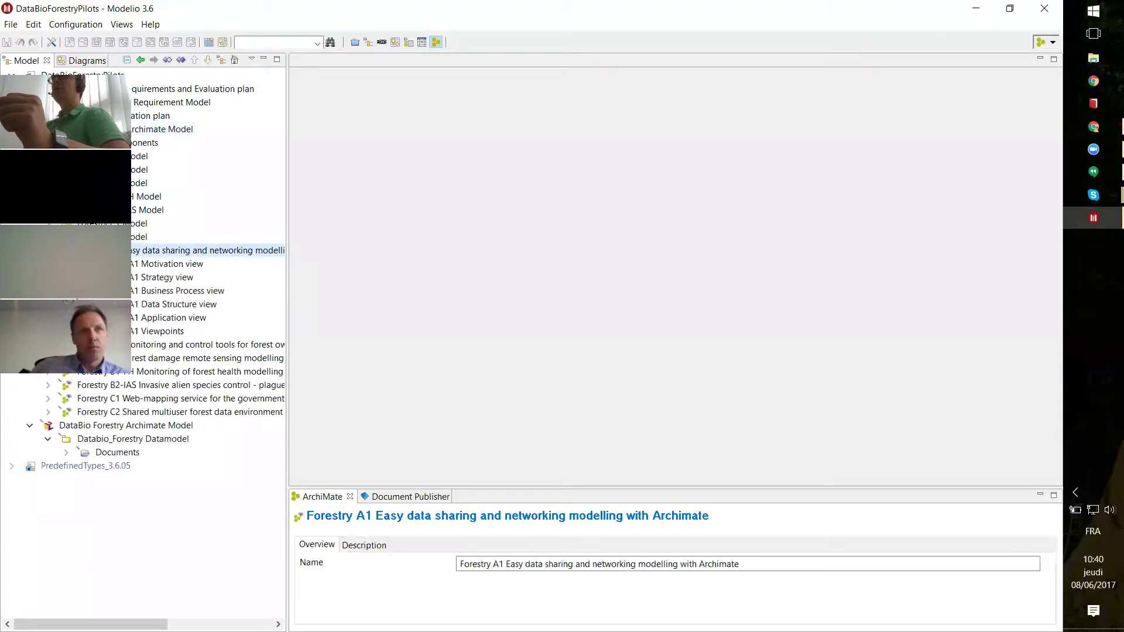
left_click(147, 291)
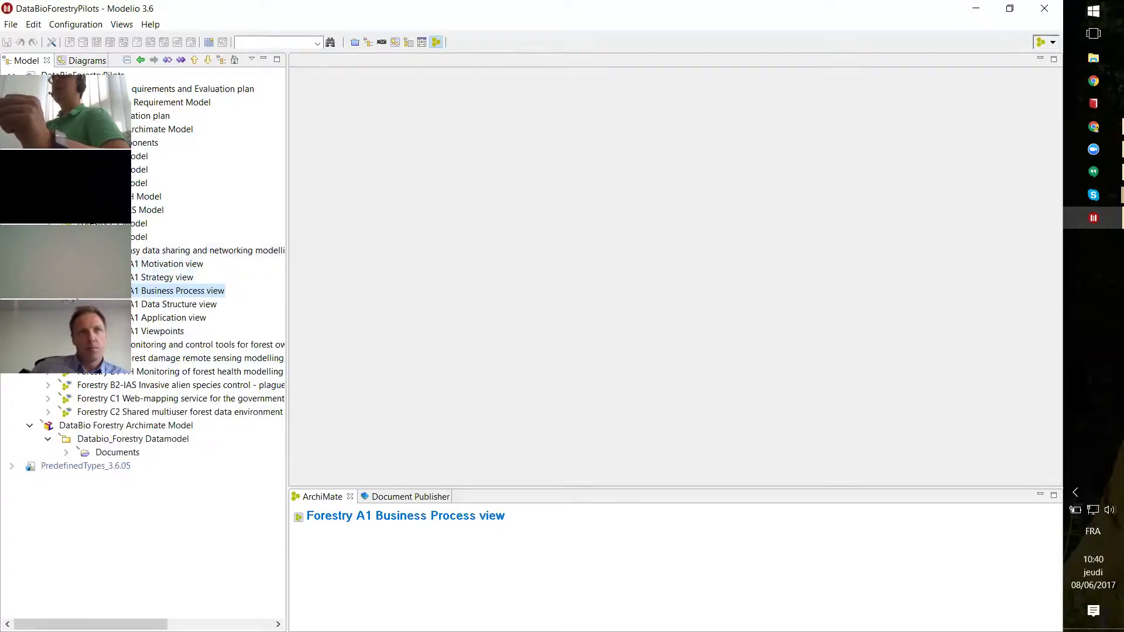
Step: Examine the elements in the application and motivation folders of the model directly above Forestry A1, then collapse that model
scroll(144, 340, "up", 3)
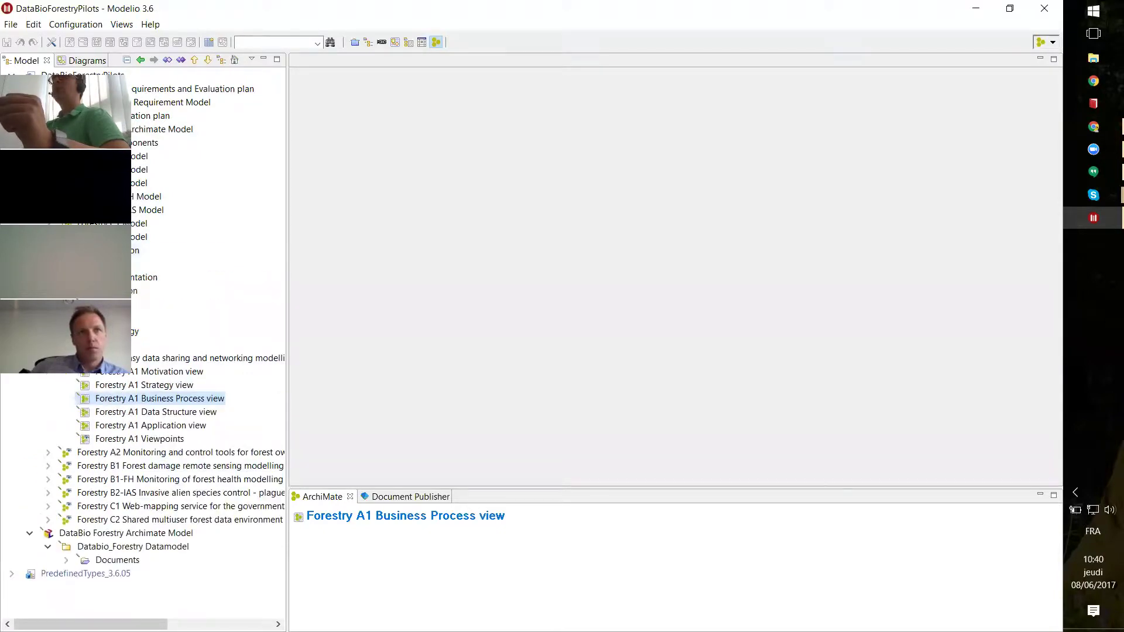
left_click(66, 250)
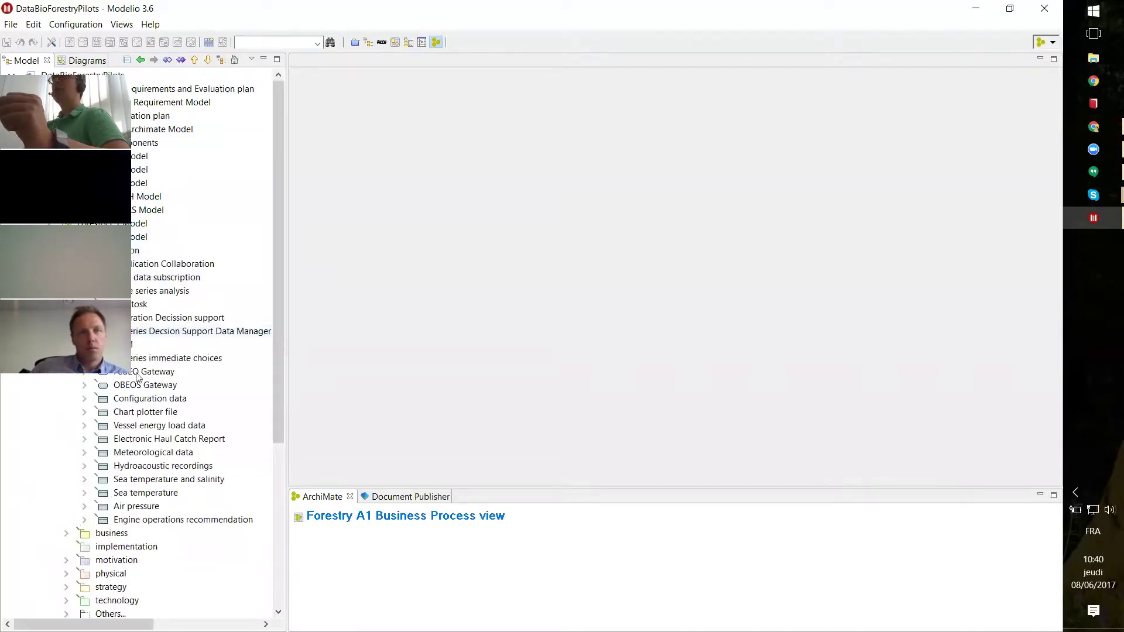
left_click(66, 250)
left_click(48, 237)
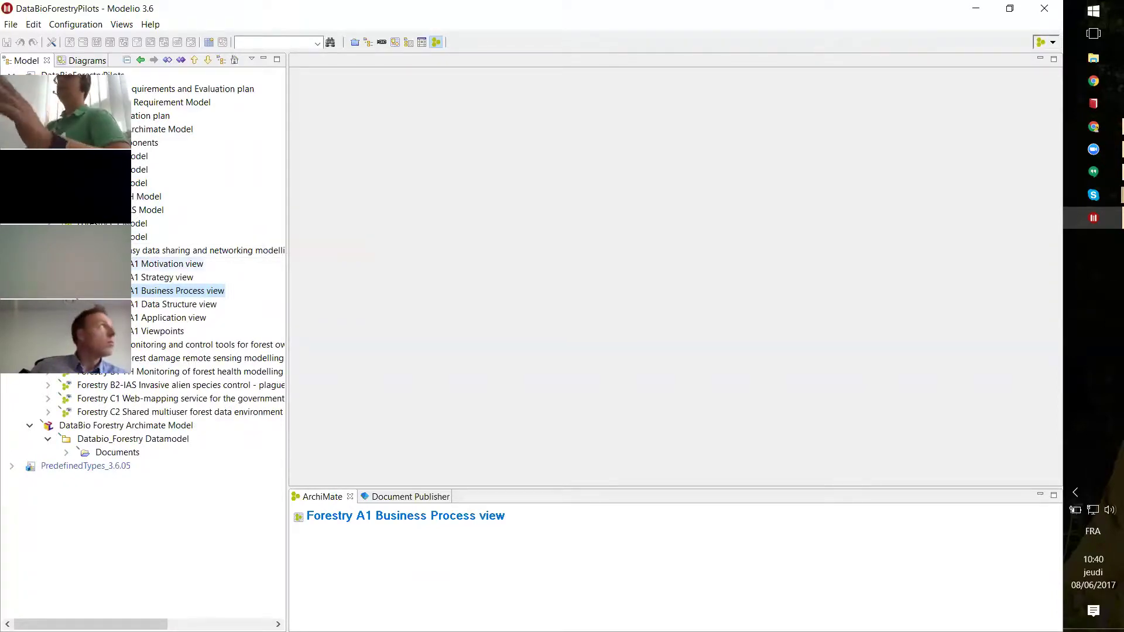
left_click(48, 237)
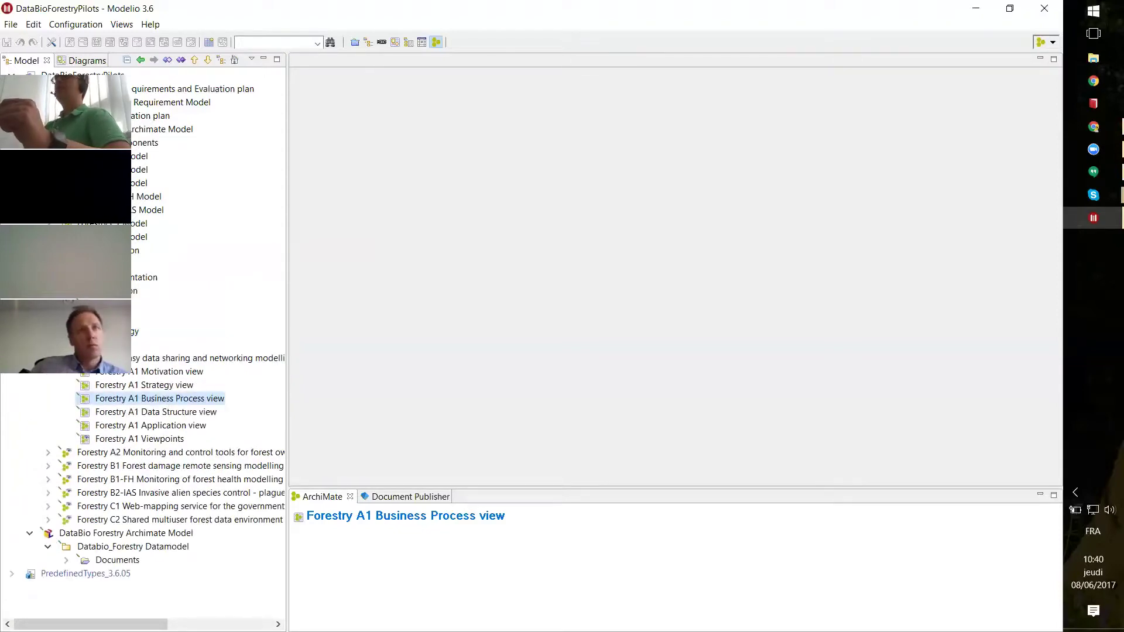
left_click(67, 251)
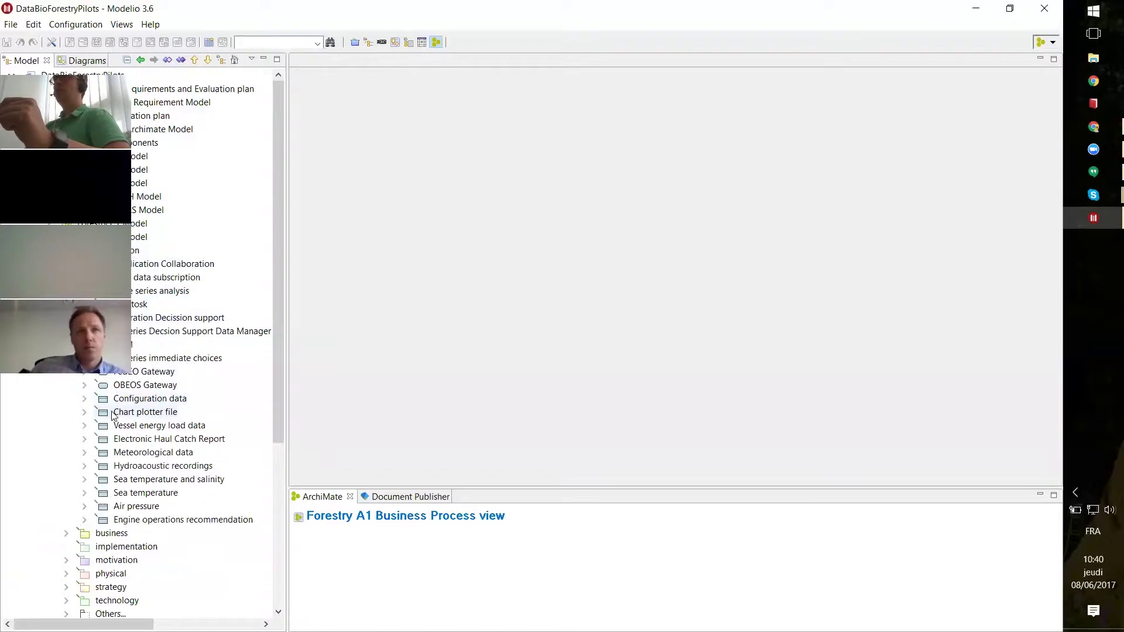
left_click(67, 250)
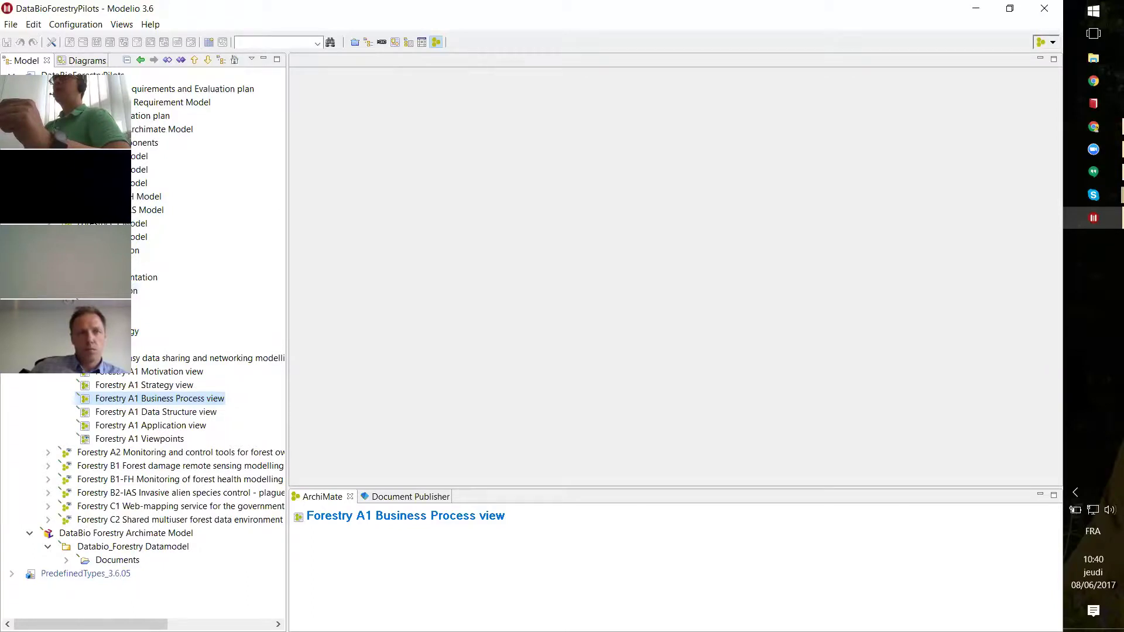
left_click(66, 291)
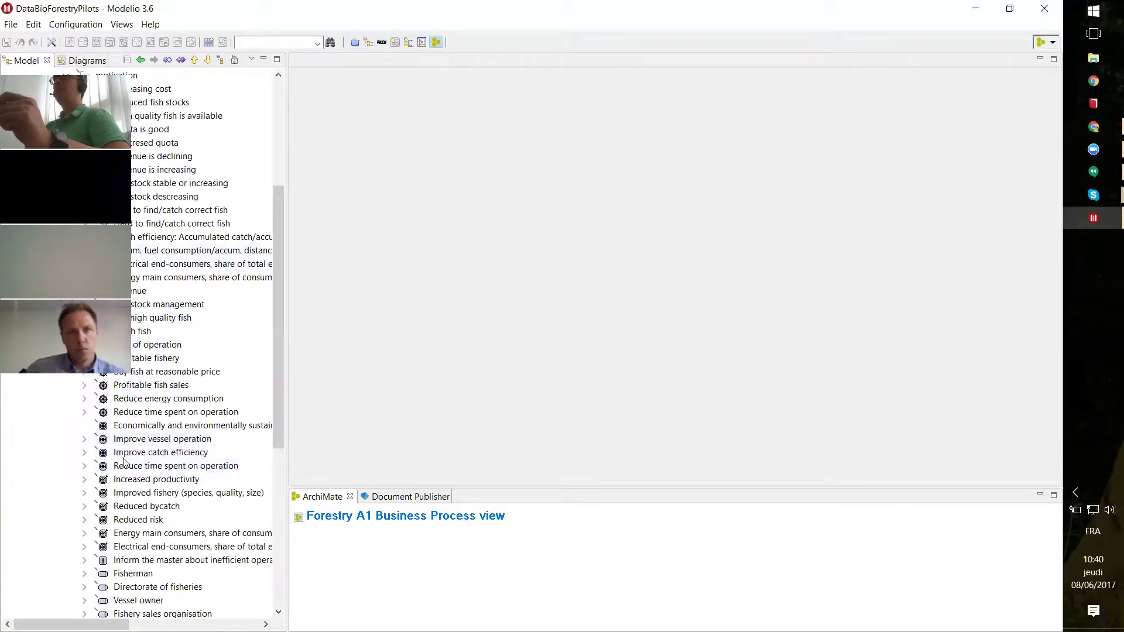
left_click(66, 291)
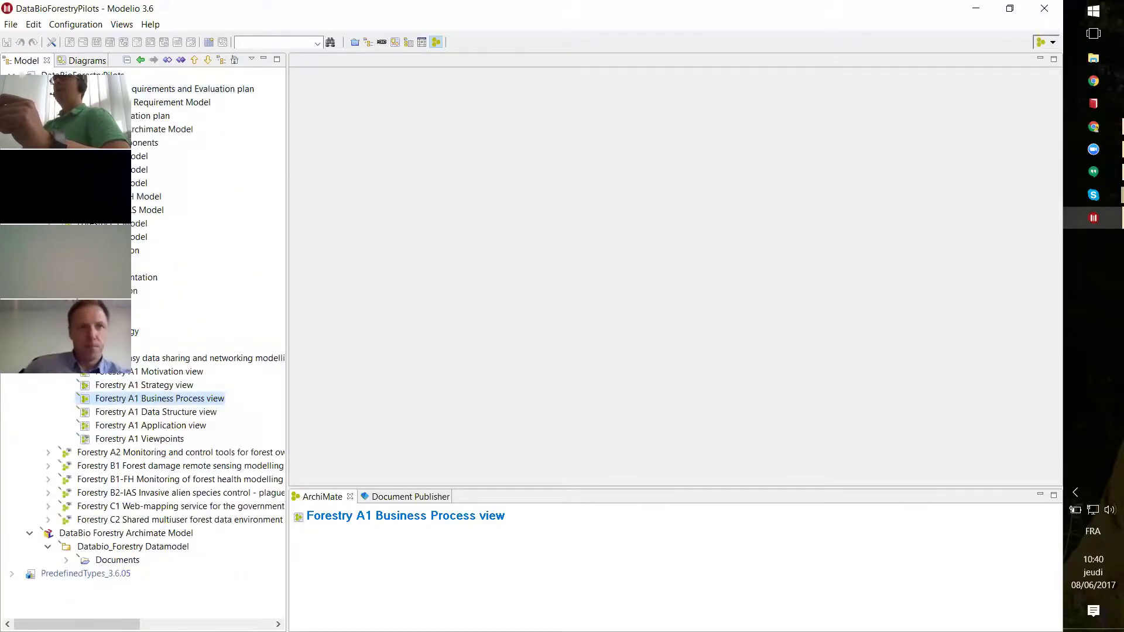
left_click(48, 237)
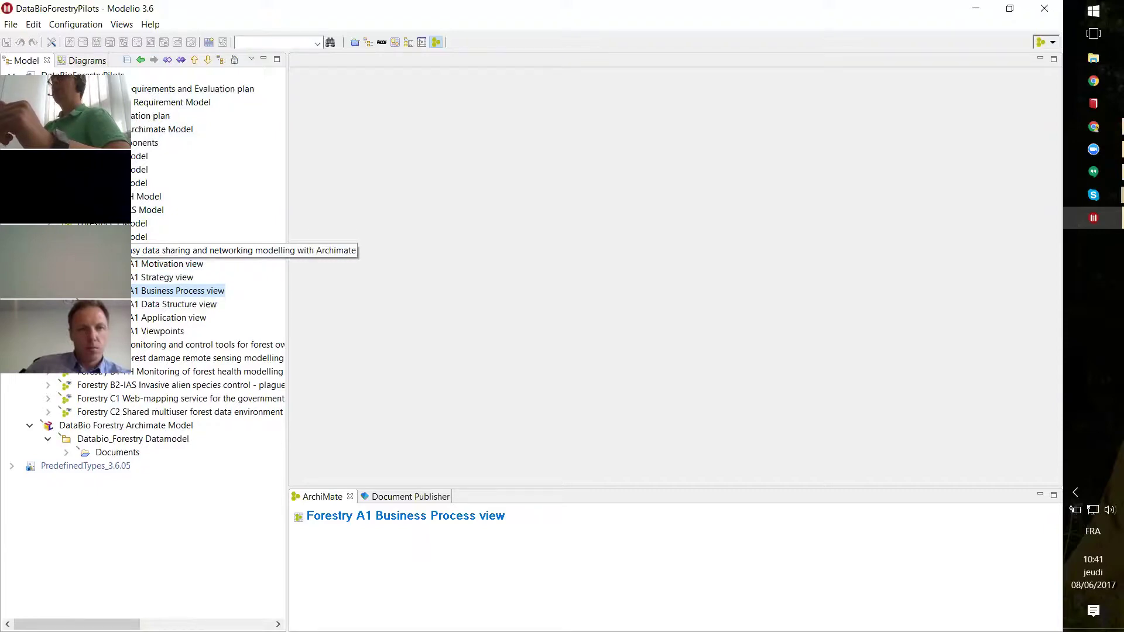
Step: Go through the Forestry A1 model and its views in the tree, from the Motivation view down to the Application view
left_click(138, 256)
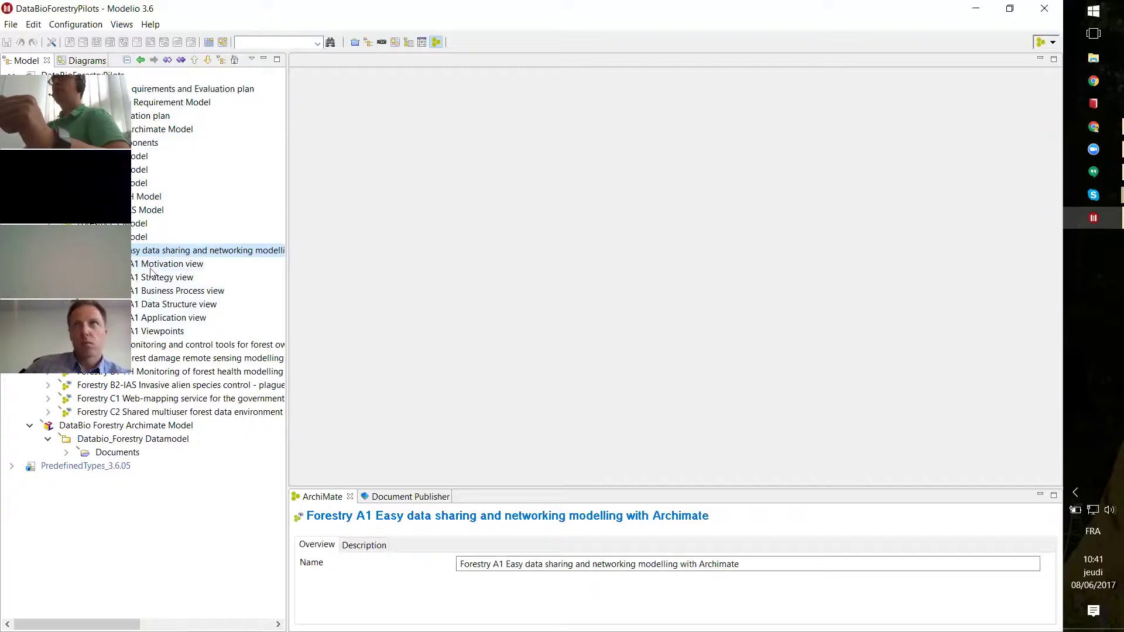
key("Down")
key("Down")
key("Down")
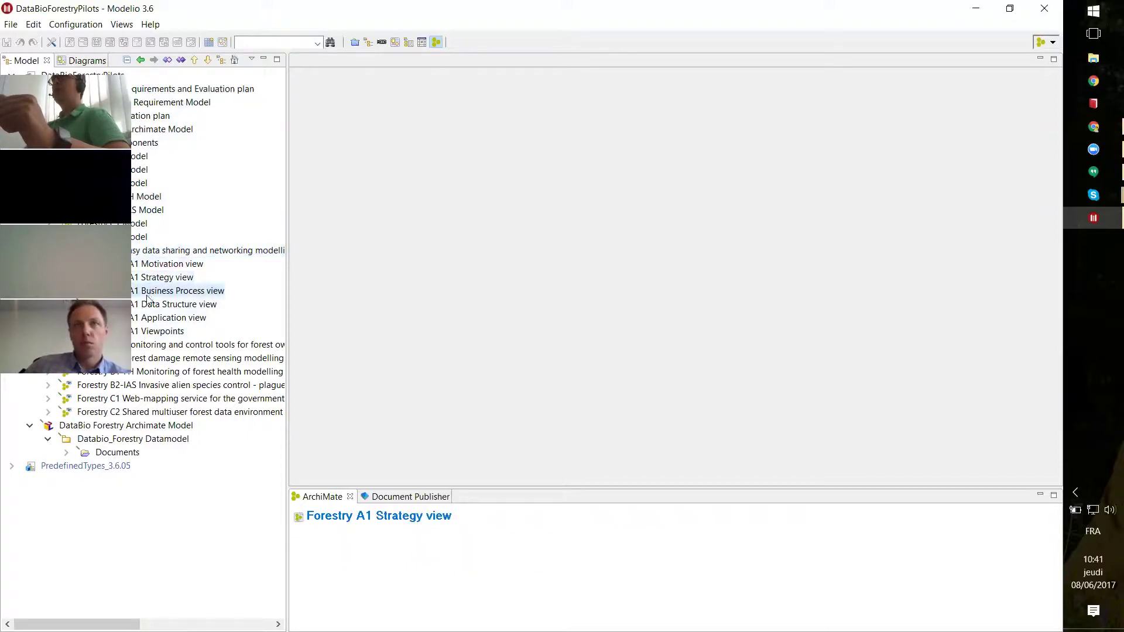
left_click(147, 310)
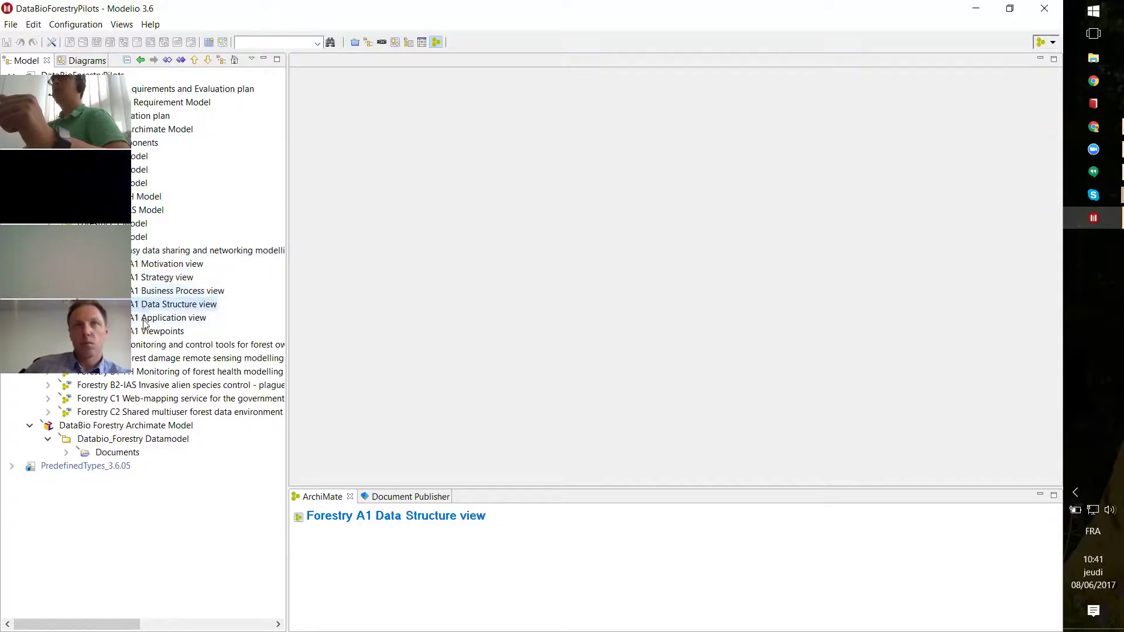
left_click(145, 322)
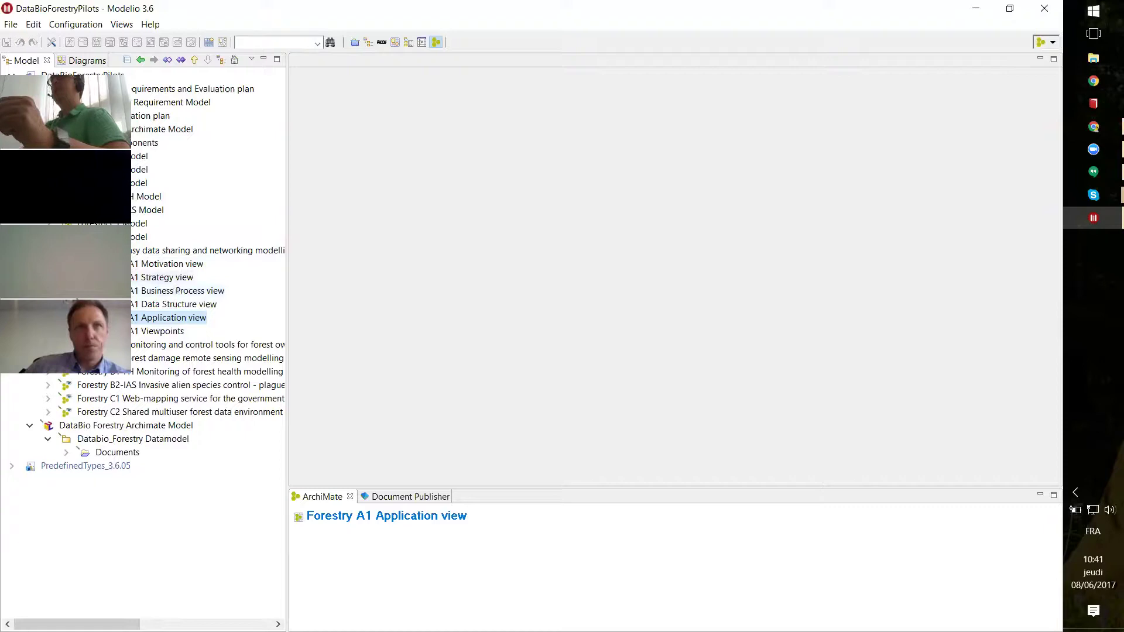
Step: Open the Forestry A1 Motivation view diagram and inspect its "Inform the master about inefficient operation" and "Electrical end-consumers" elements
left_click(172, 264)
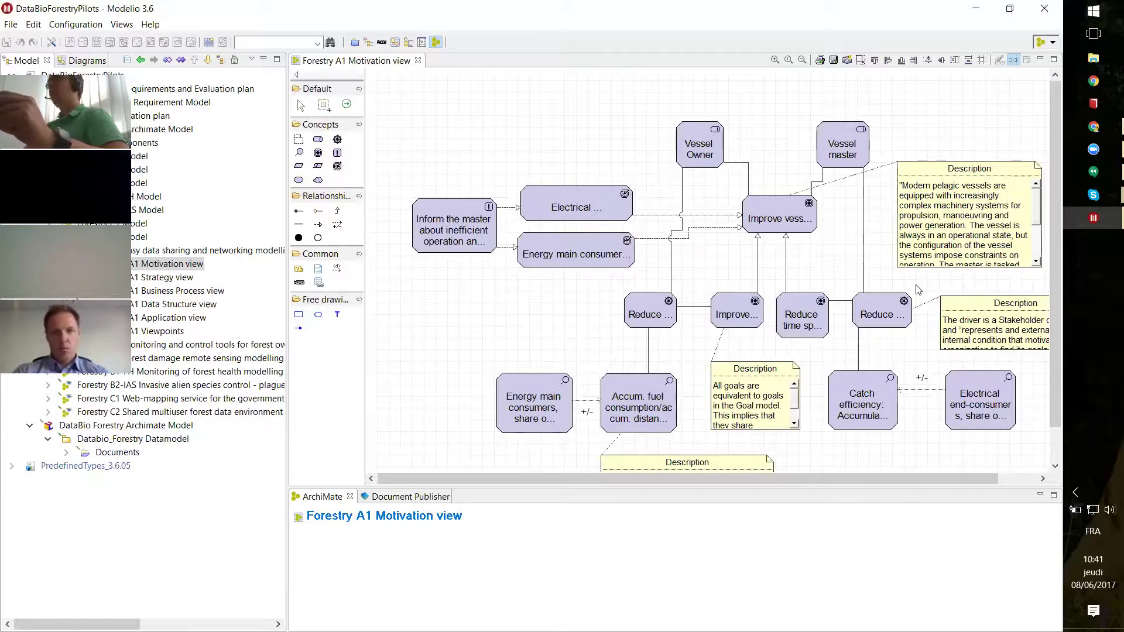
left_click(462, 212)
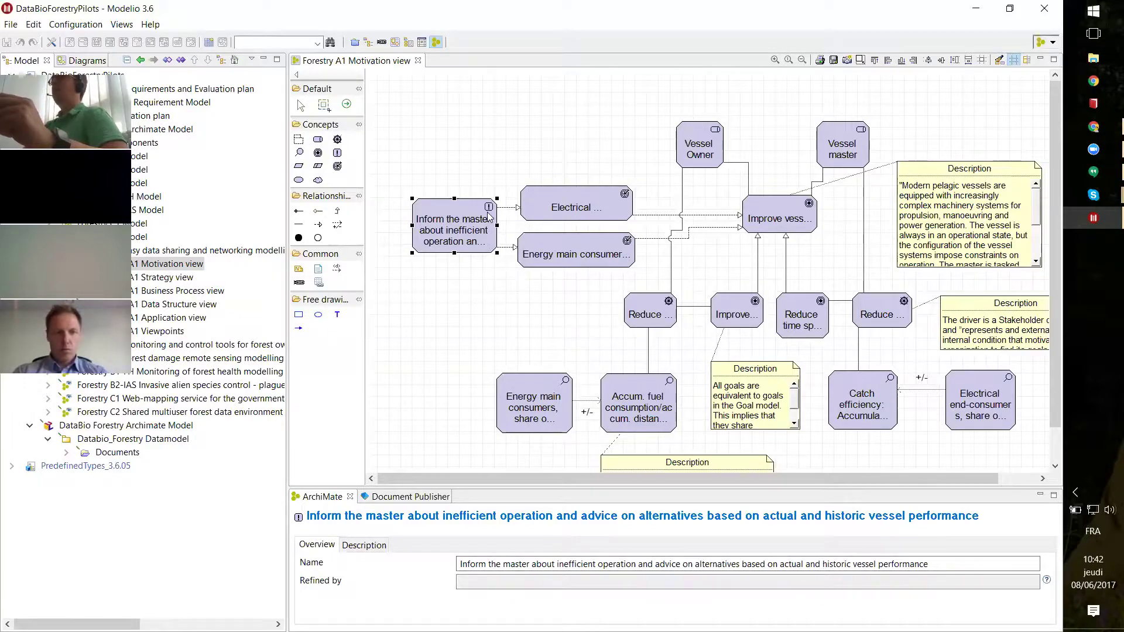
mouse_move(489, 211)
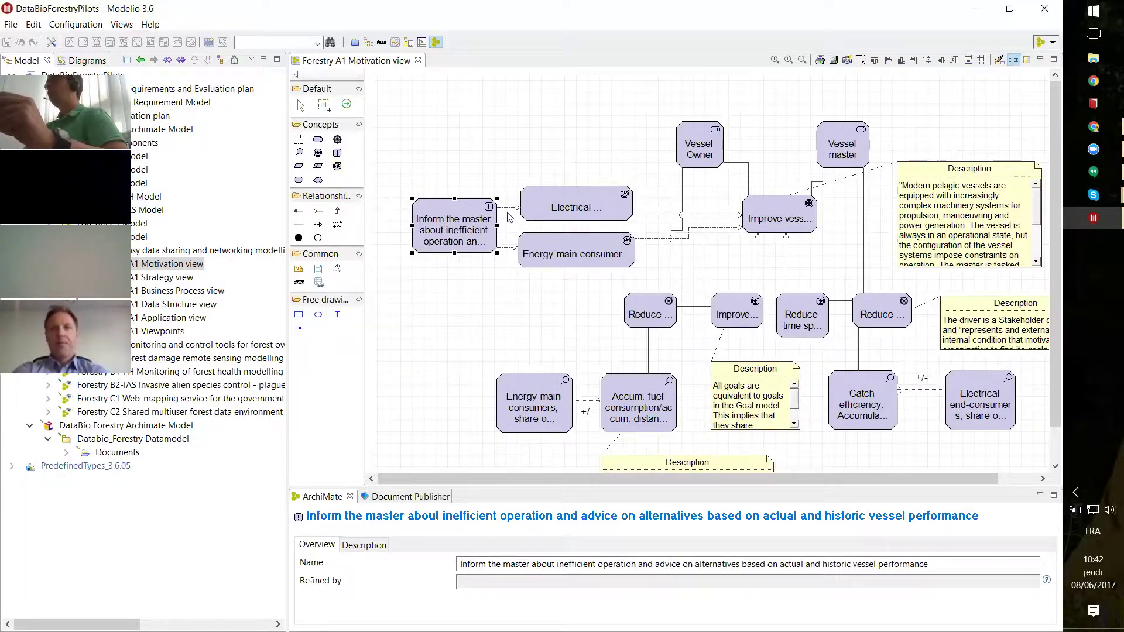
left_click(565, 218)
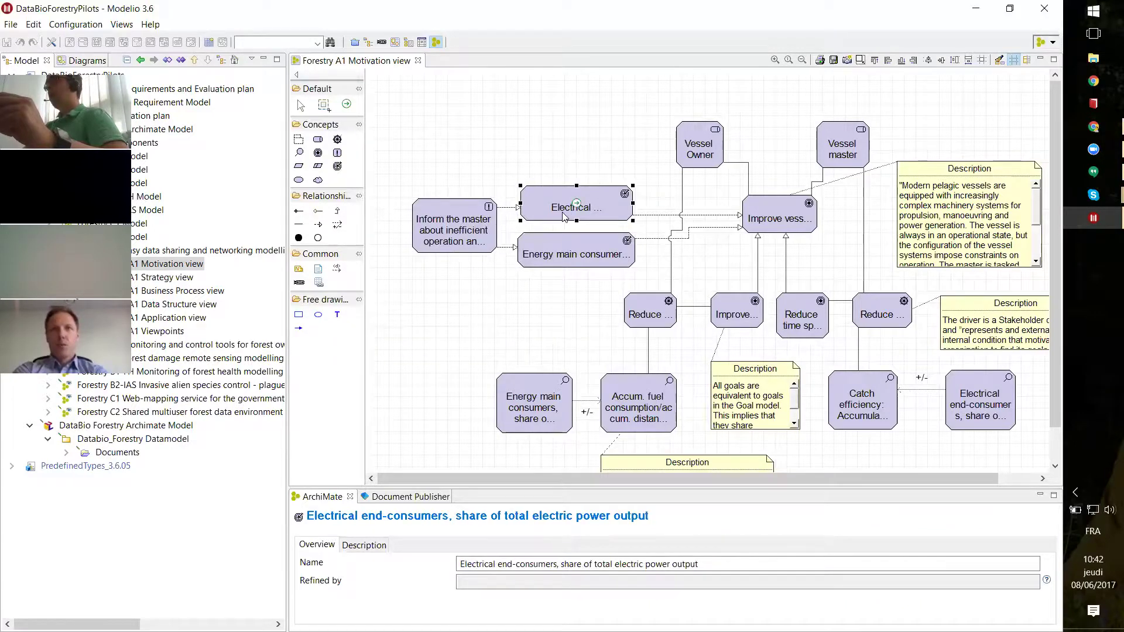
Step: Try to draw connections from the "Inform the master about inefficient operation" element, including a Traceability link to Vessel Owner
left_click(563, 566)
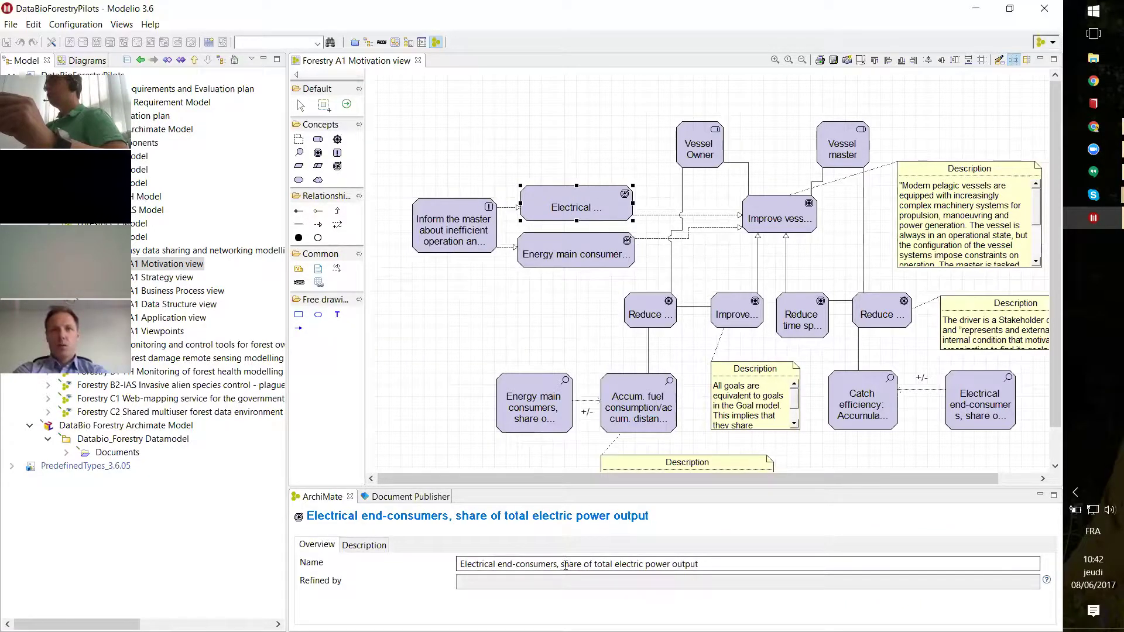
left_click(543, 202)
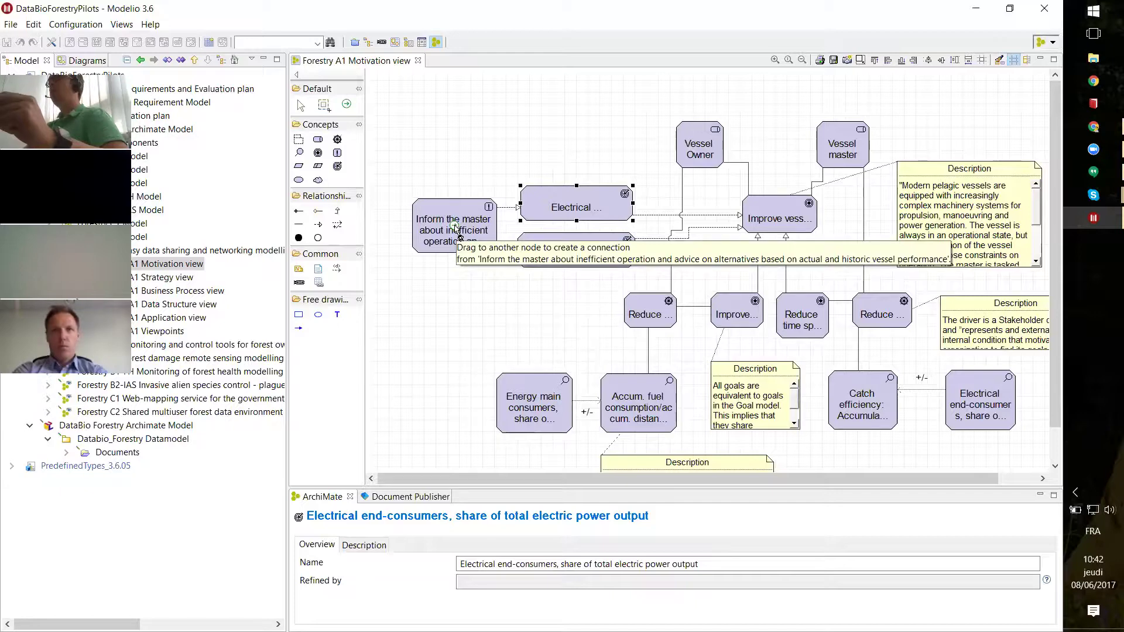
left_click_drag(456, 228, 679, 131)
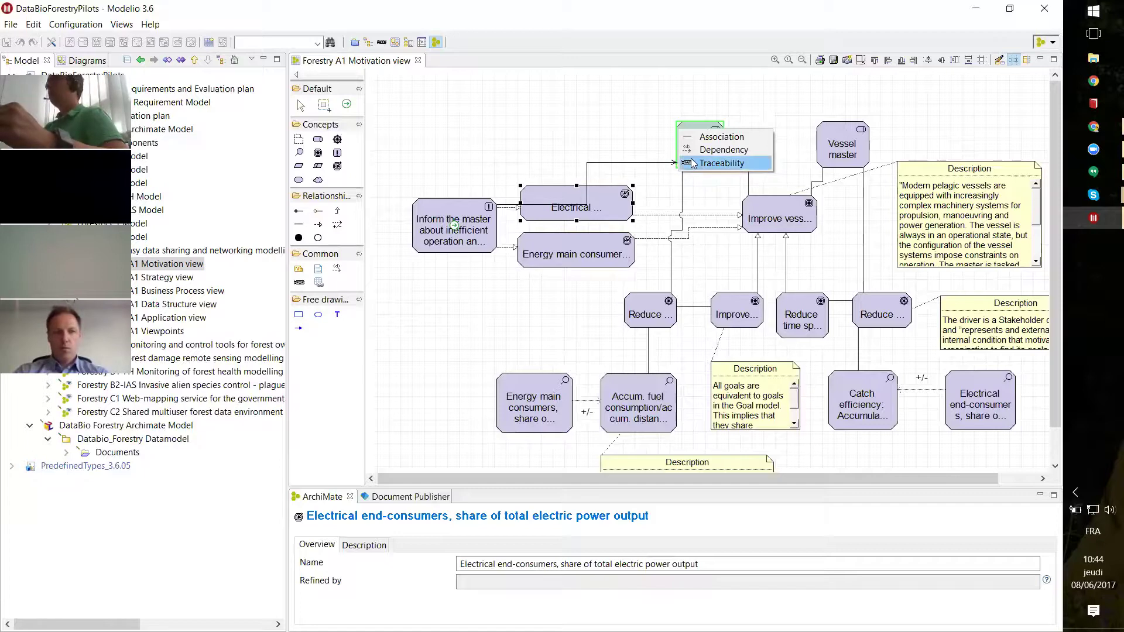
left_click(693, 163)
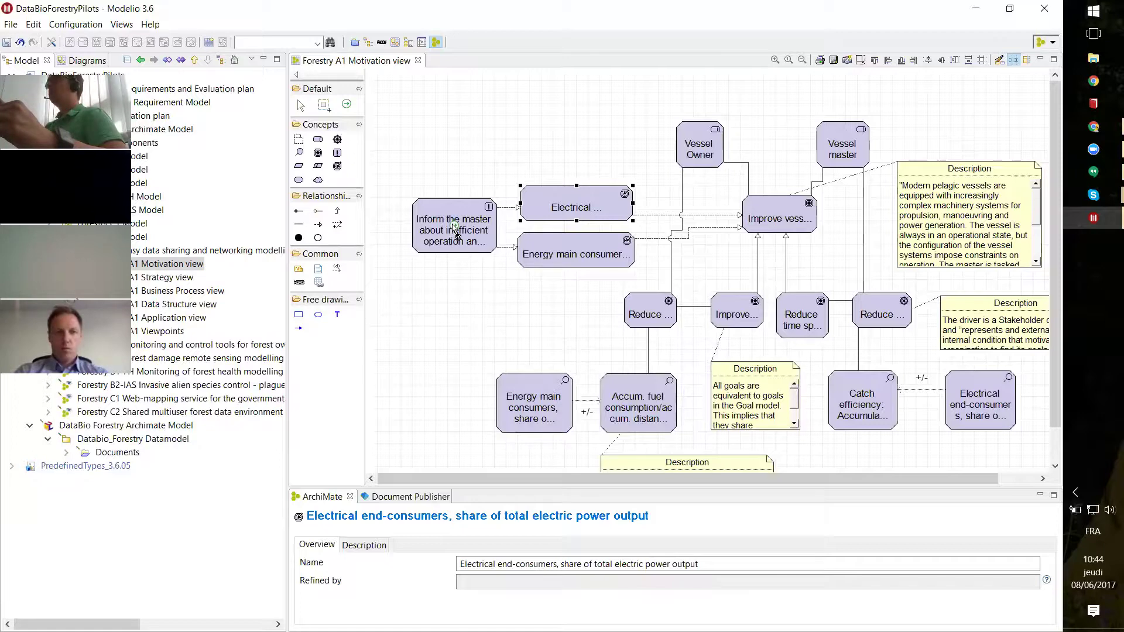
left_click_drag(455, 227, 571, 271)
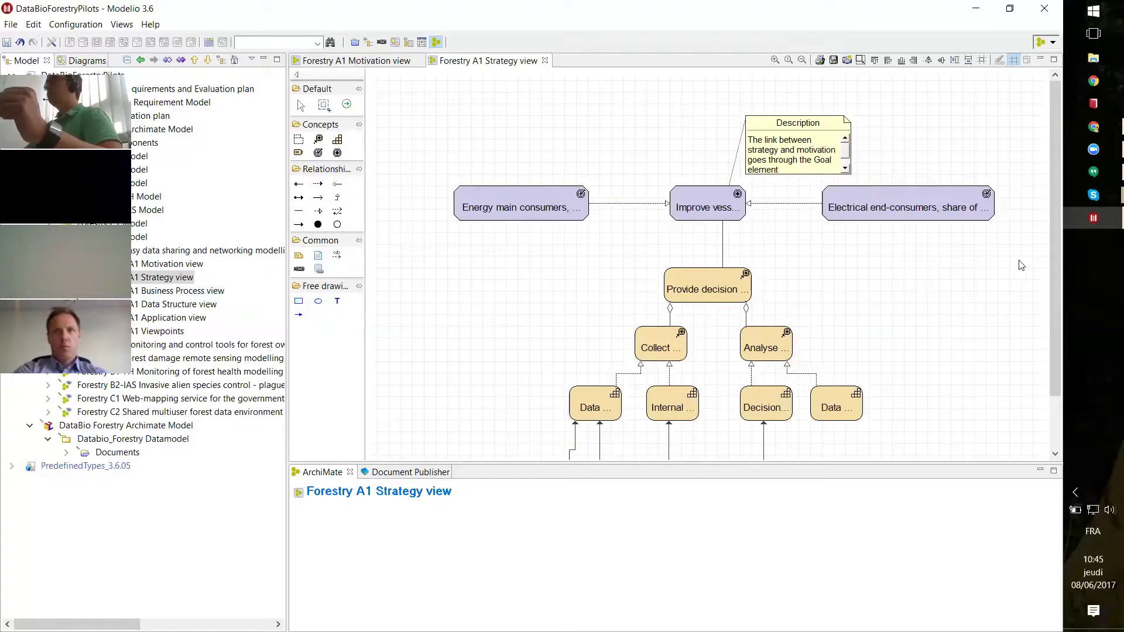
Step: Look over the Forestry A1 Strategy view and inspect its "Improve vessel operation" goal
left_click_drag(1058, 242, 1064, 338)
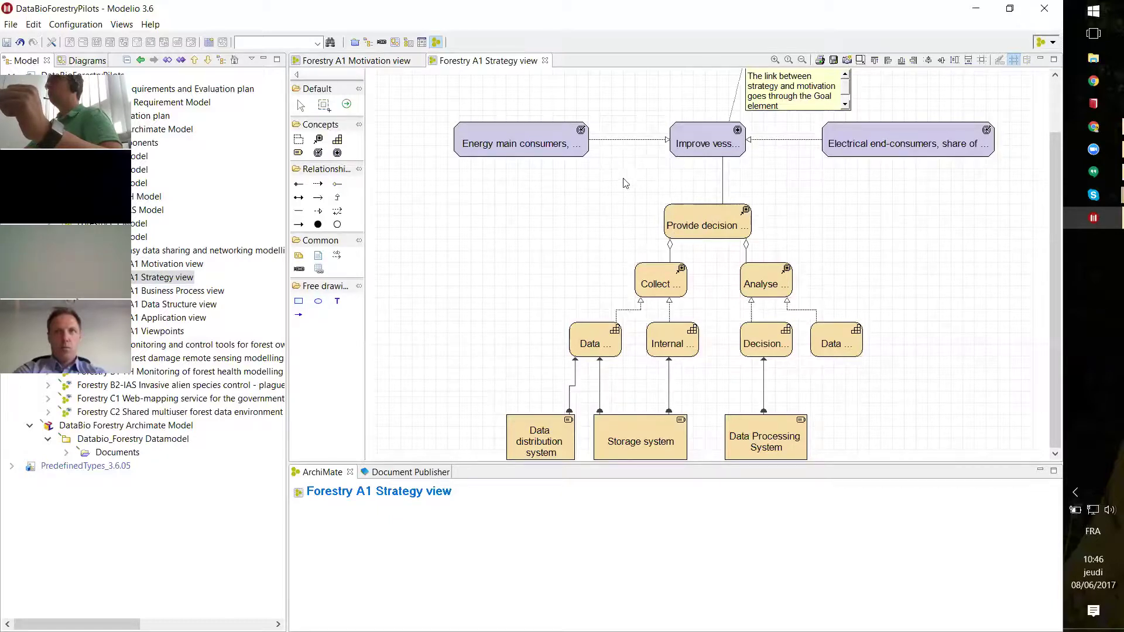
left_click(697, 155)
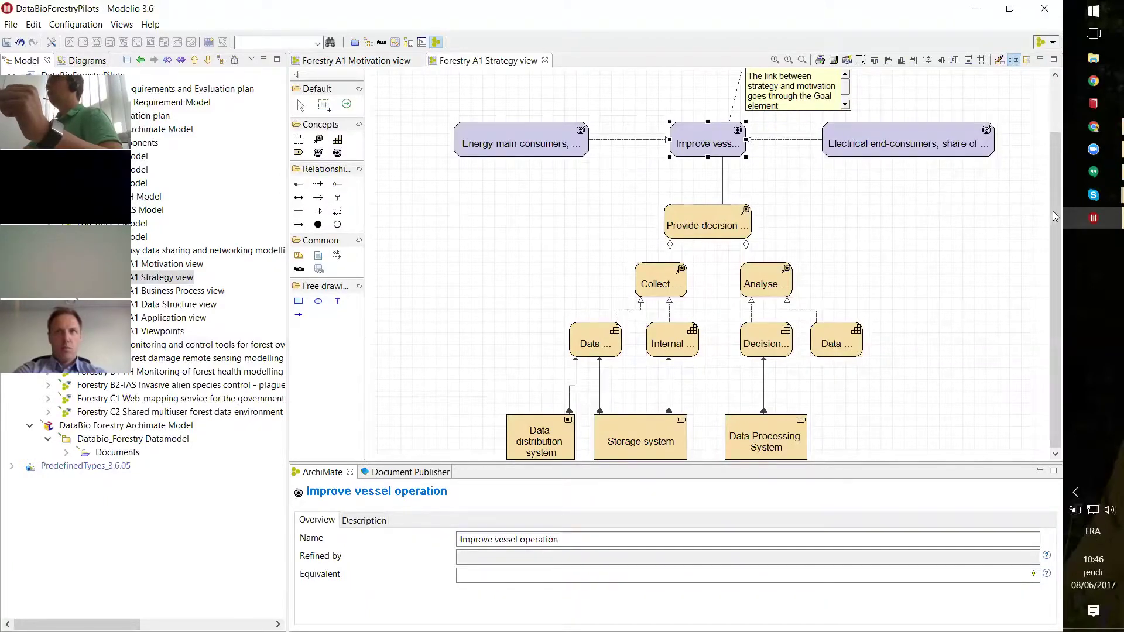
left_click_drag(1047, 214, 1048, 167)
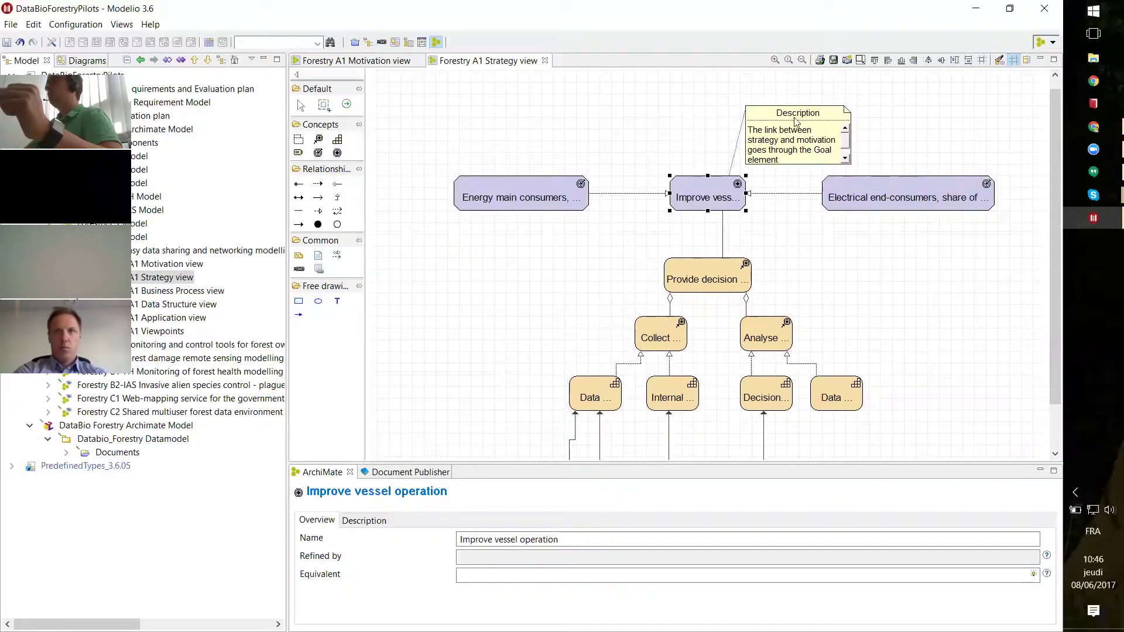
left_click(707, 195)
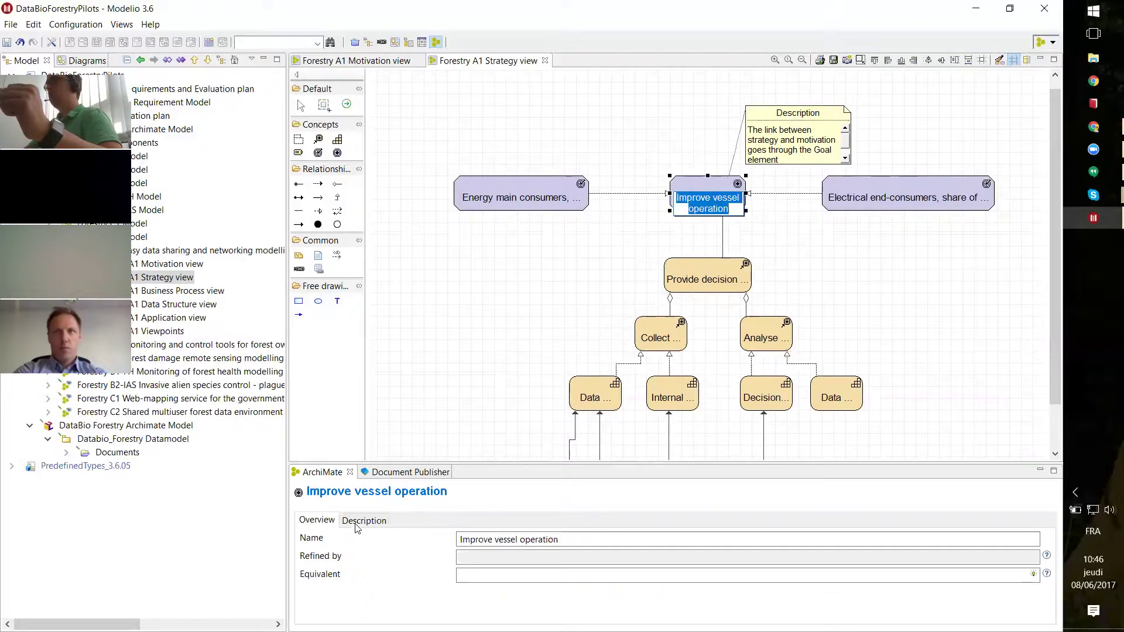
left_click(359, 522)
Step: Enlarge the Description note attached to the "Improve vessel operation" goal so that its whole text fits
left_click(797, 123)
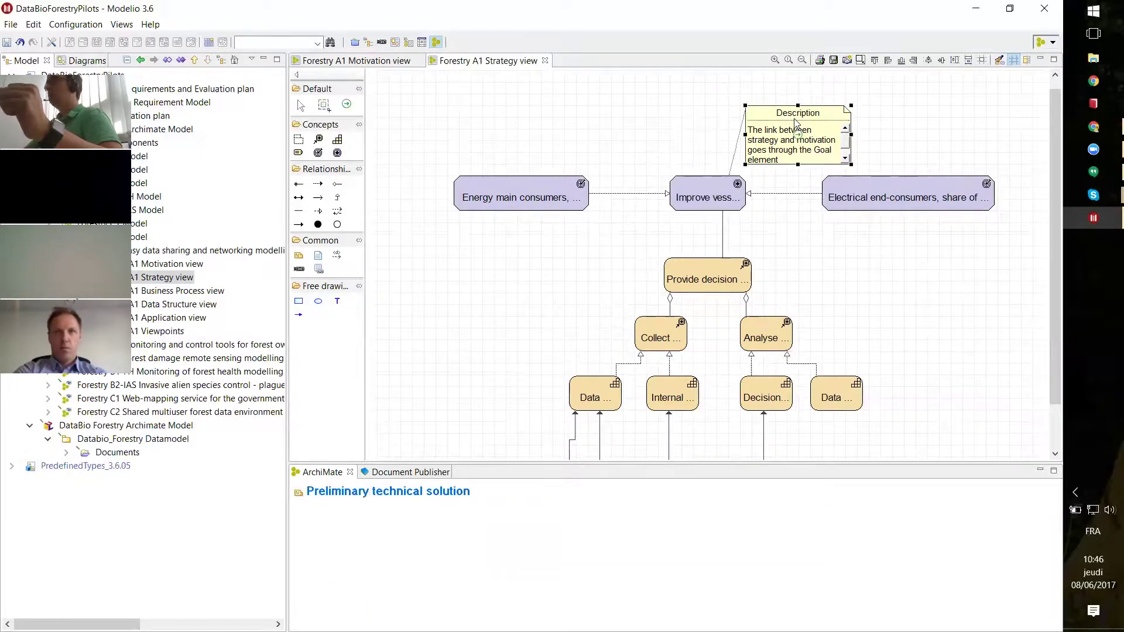
left_click_drag(853, 167, 863, 175)
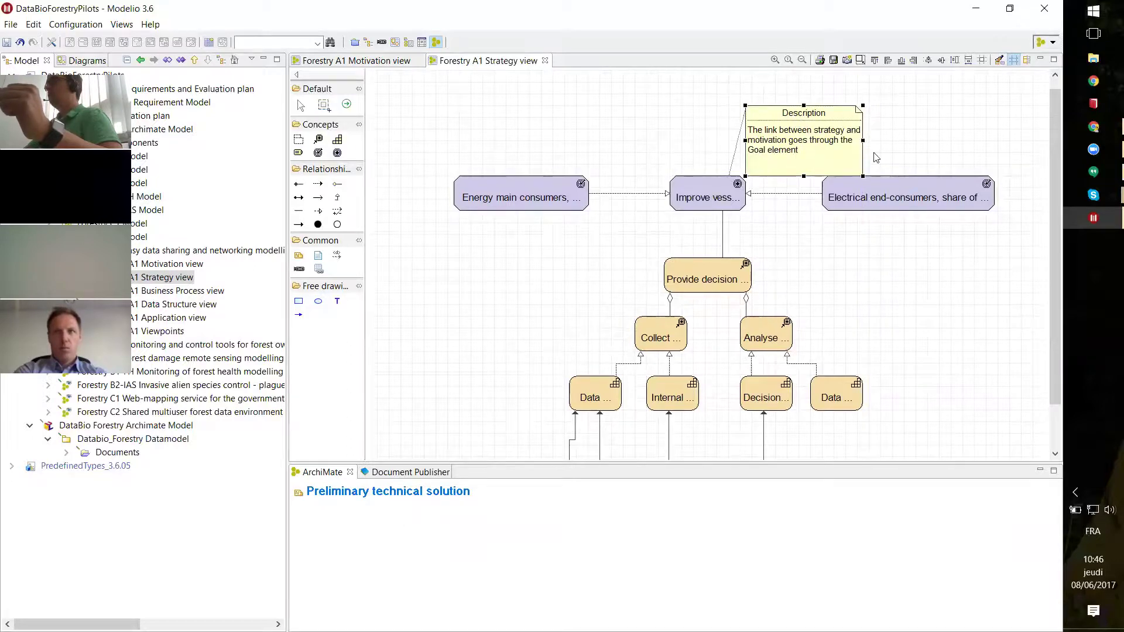
left_click(700, 140)
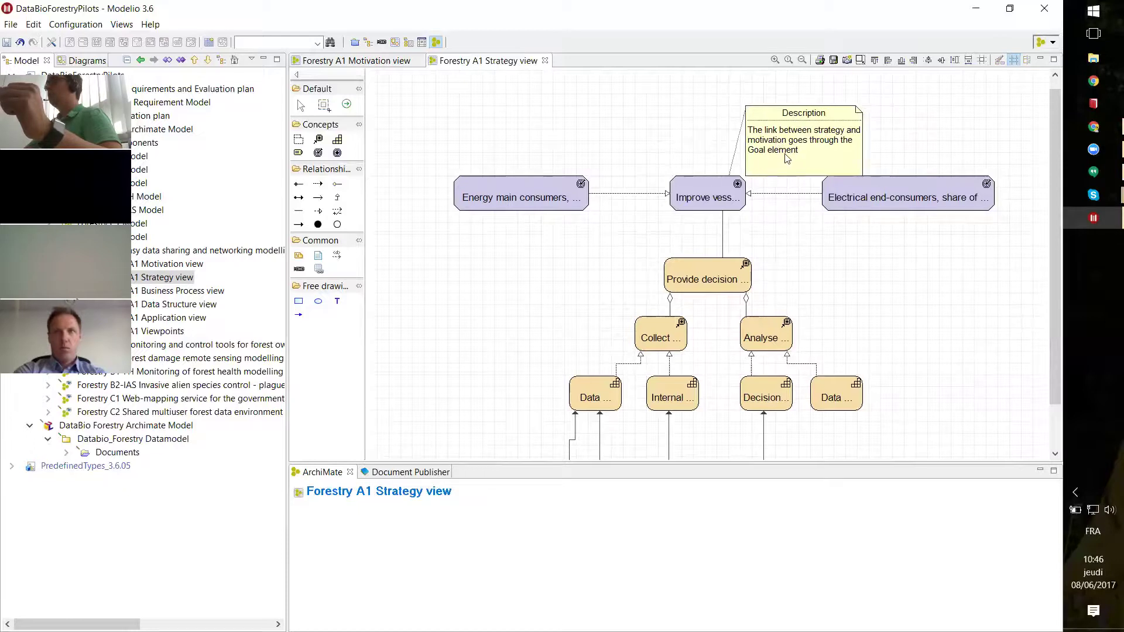
Step: Open the "Improve vessel operation" goal for editing and show its notes and constraints
left_click(722, 192)
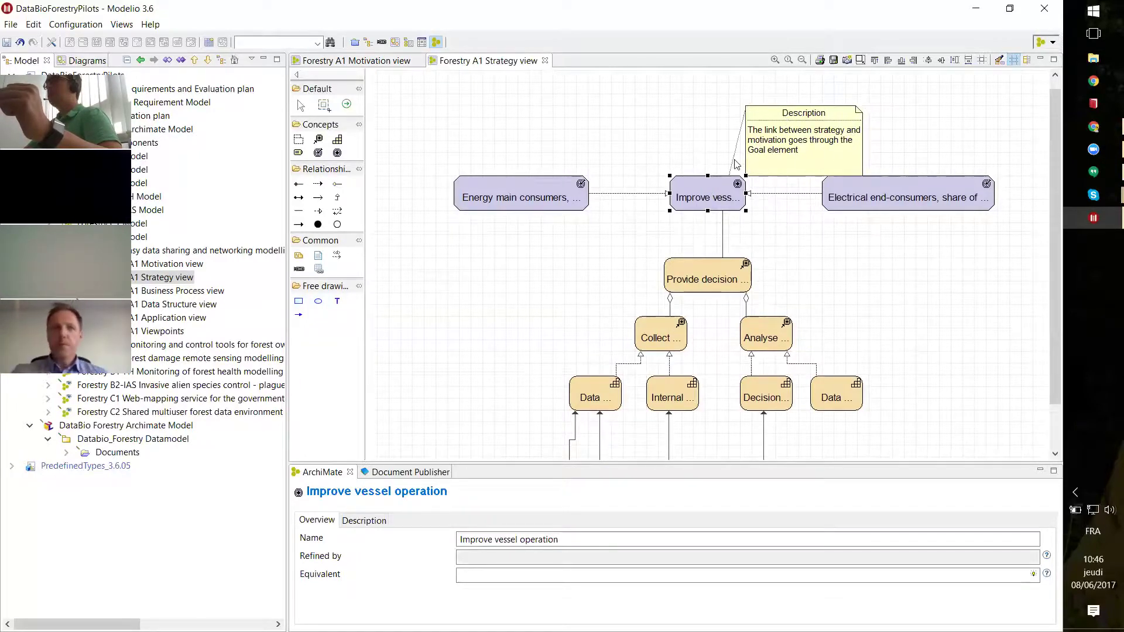
left_click(397, 474)
left_click(322, 472)
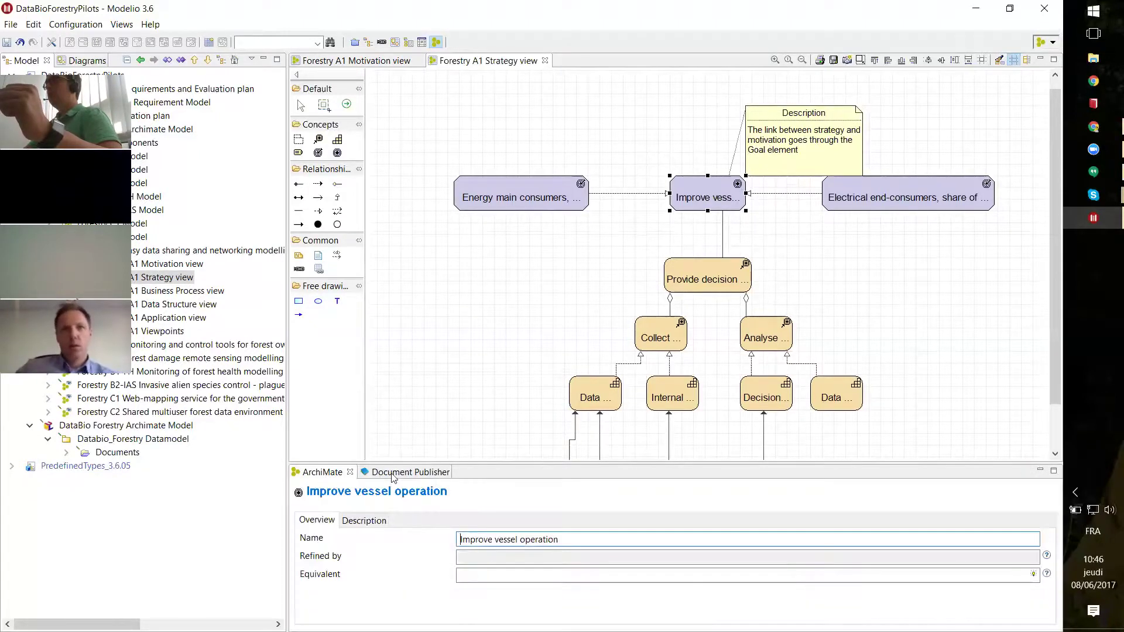
right_click(690, 186)
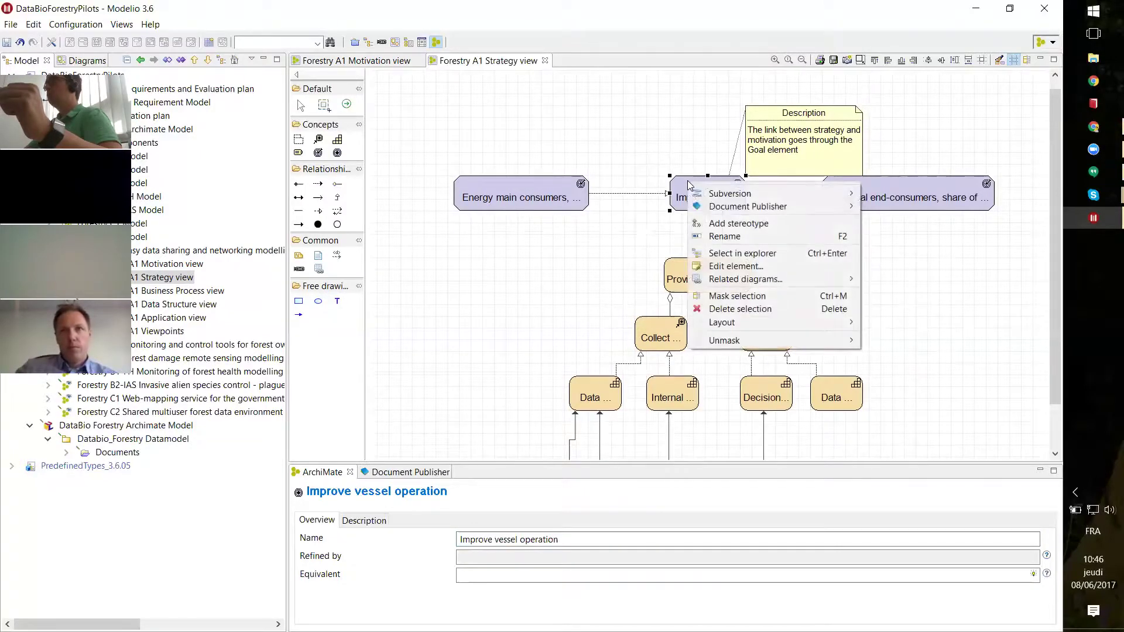
left_click(721, 271)
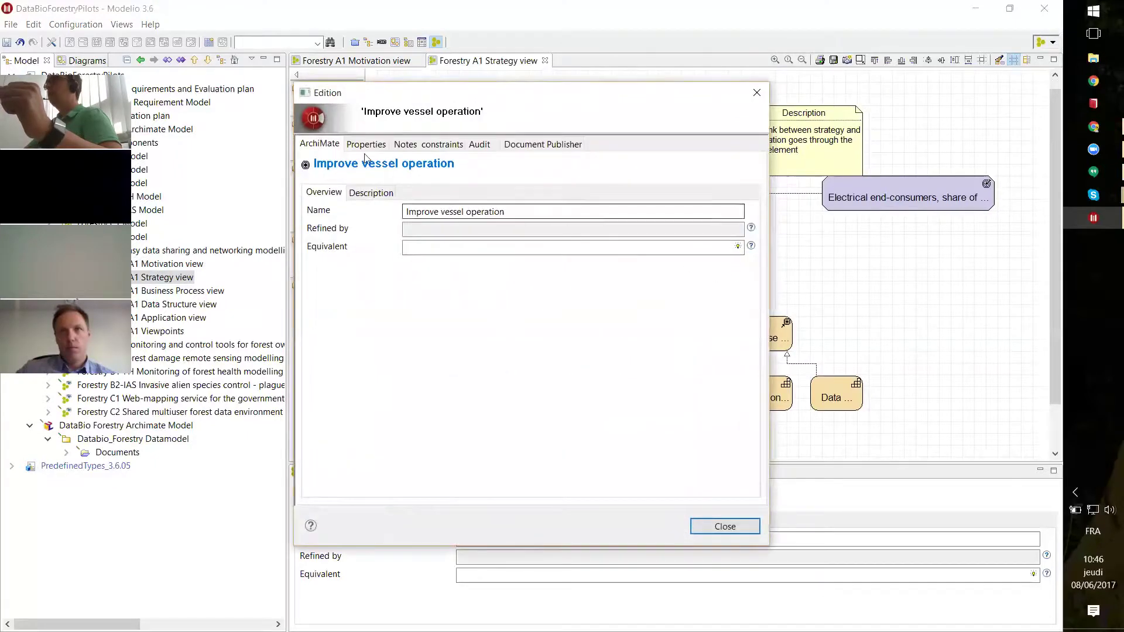
left_click(409, 144)
left_click(346, 185)
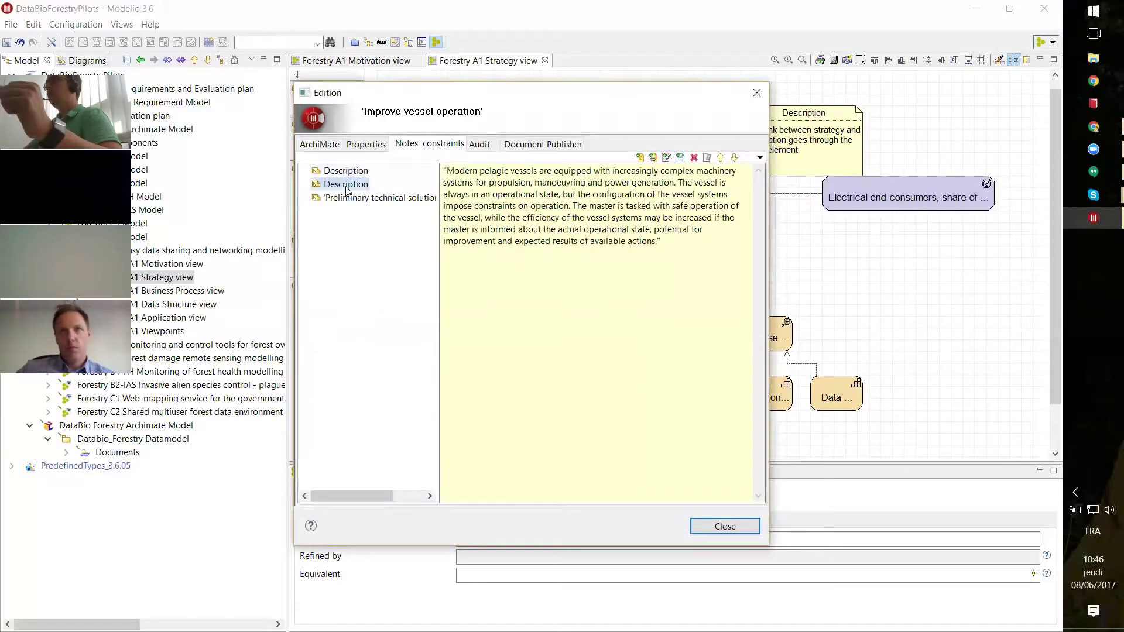
Step: Compare the two Description notes of "Improve vessel operation", then close the editor and check the goal's description property
left_click(346, 173)
left_click(346, 185)
key("Down")
key("Up")
key("Up")
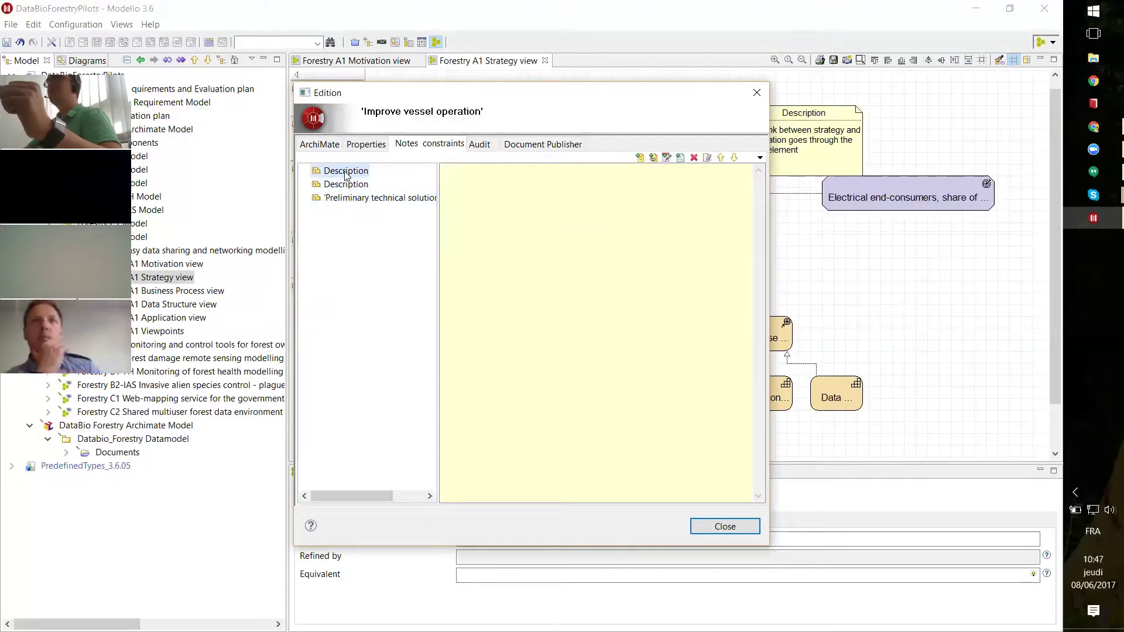
key("Down")
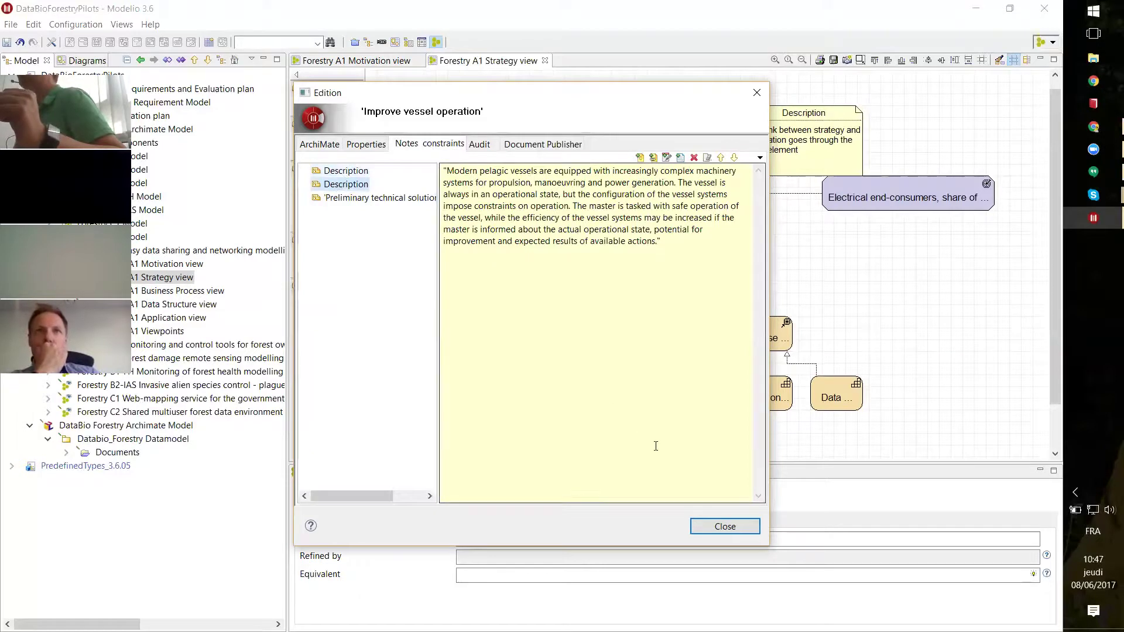
left_click(720, 526)
left_click(364, 520)
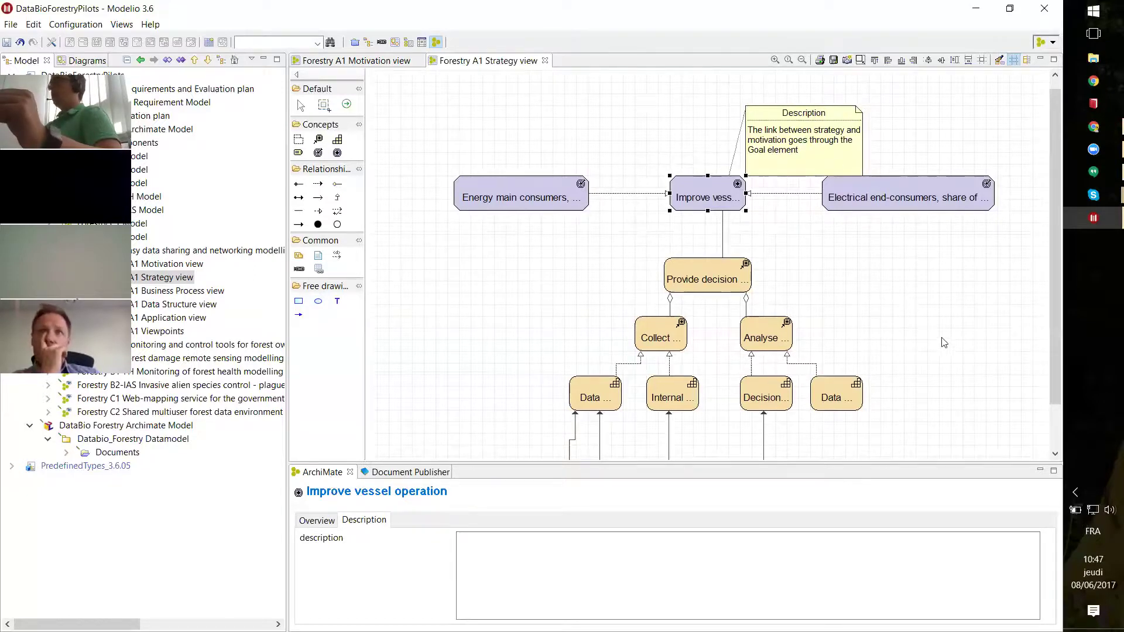
Step: Open the Forestry A1 Business Process view and inspect the catch logging, meteorological analysis, fuel monitoring and catch efficiency processes
scroll(931, 334, "down", 2)
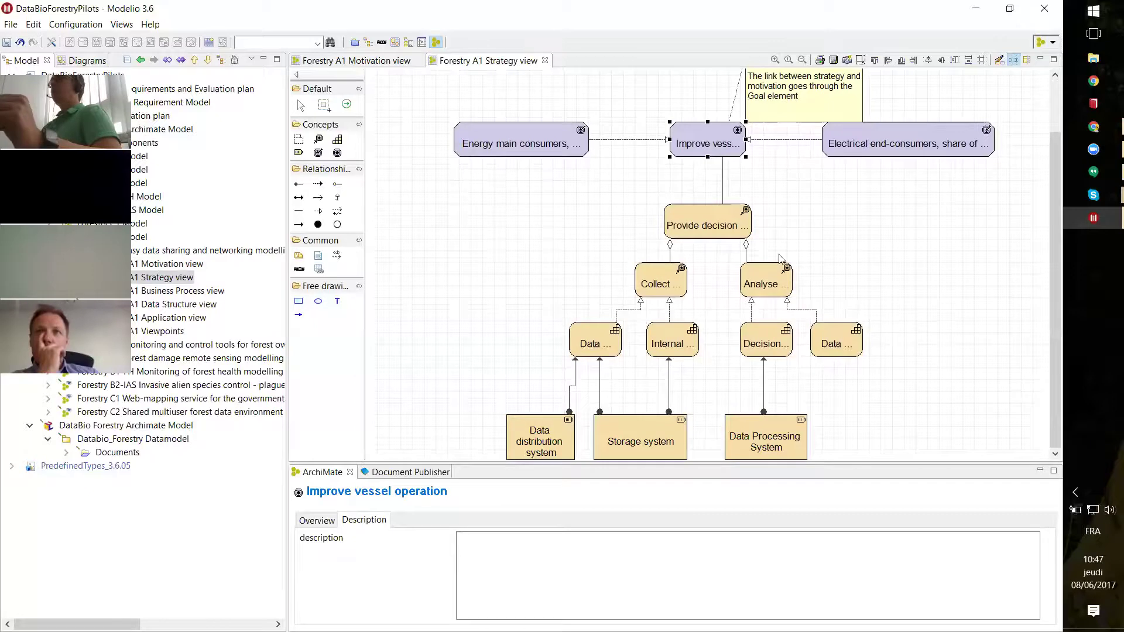
double_click(209, 297)
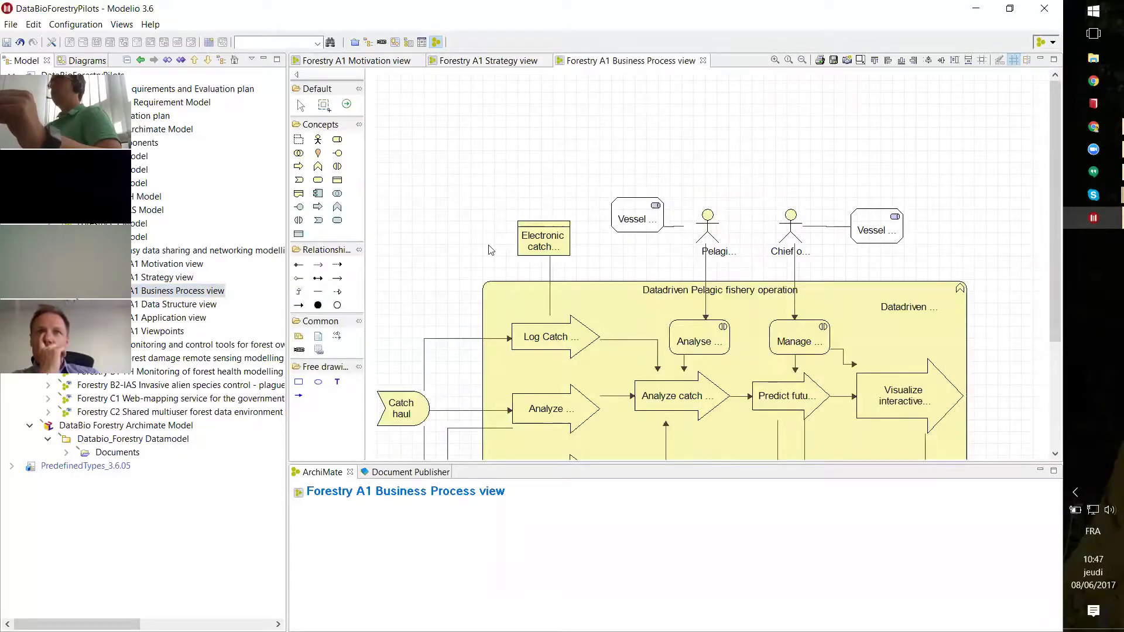
scroll(493, 243, "down", 3)
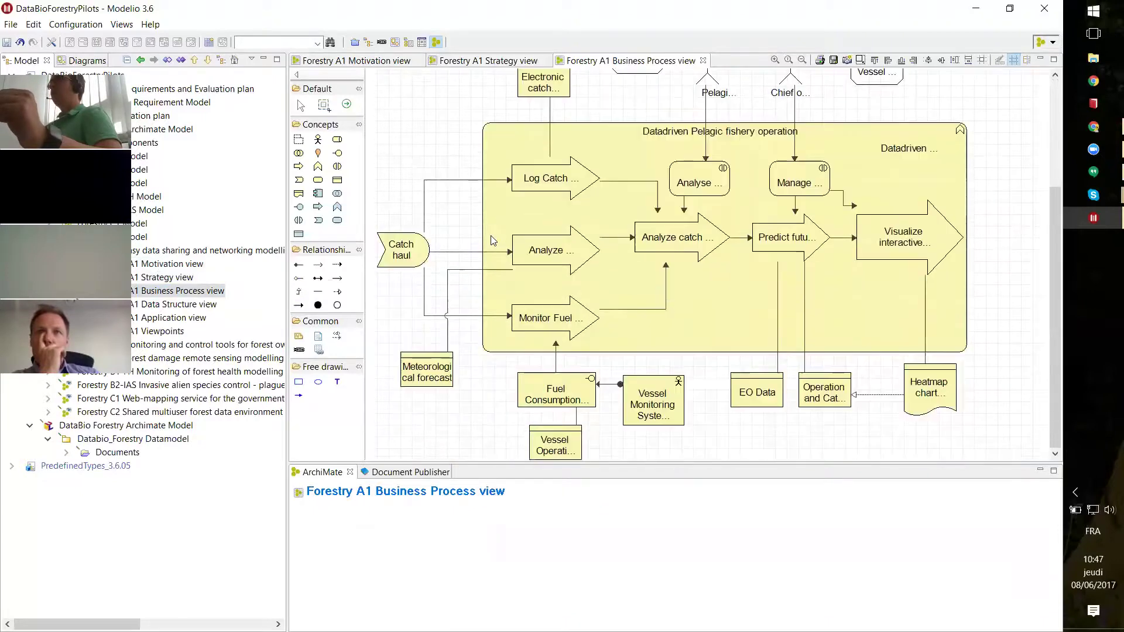
left_click(544, 185)
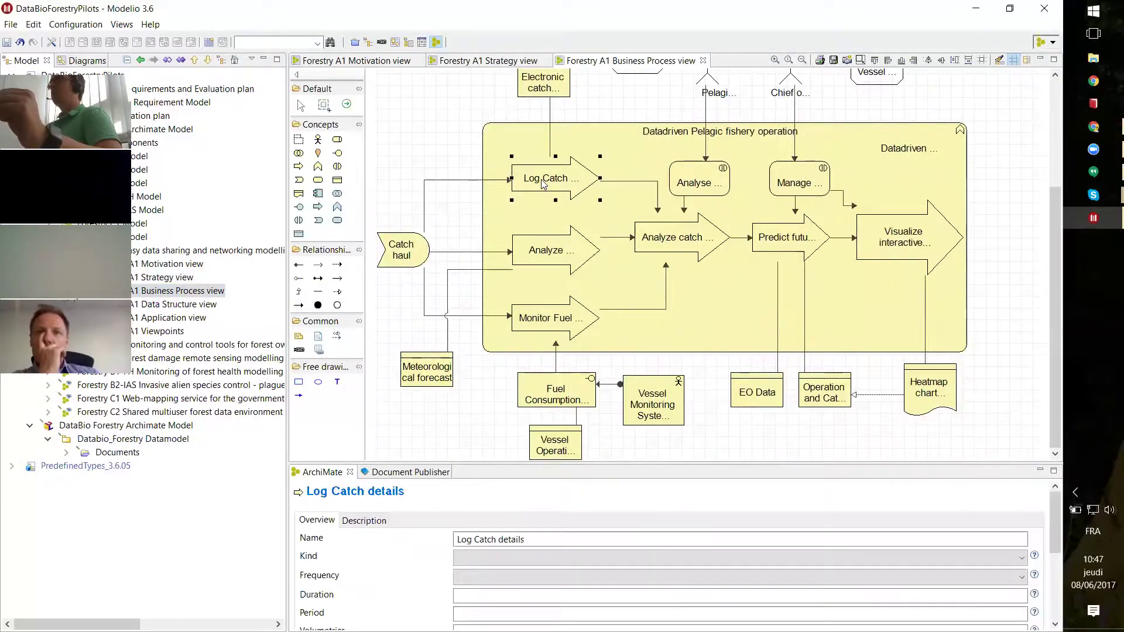
left_click(548, 264)
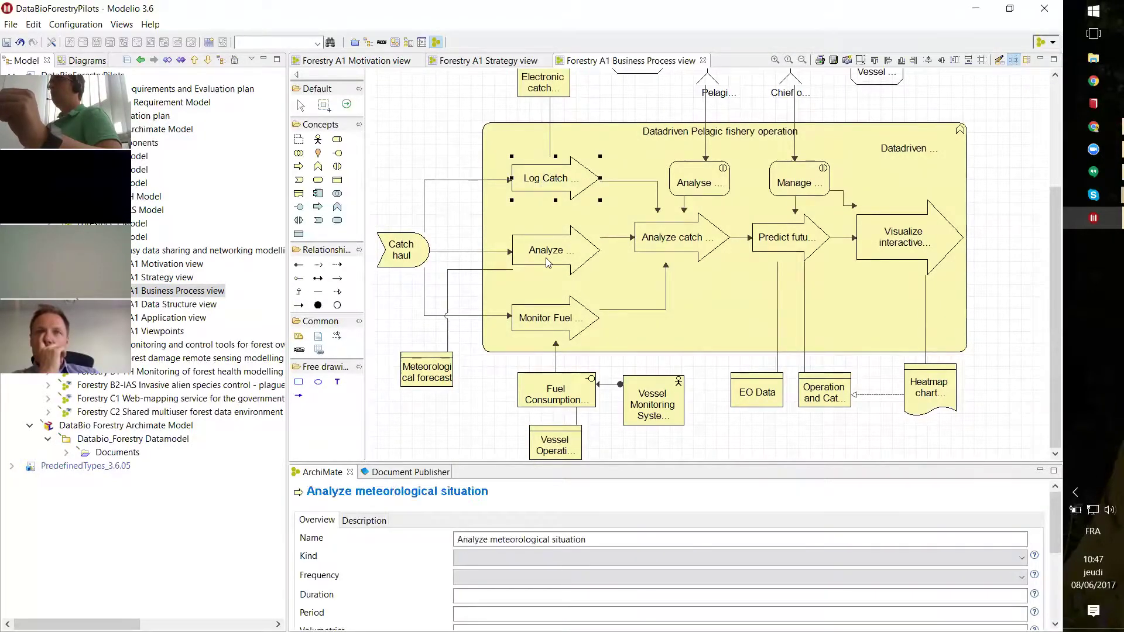
left_click(560, 324)
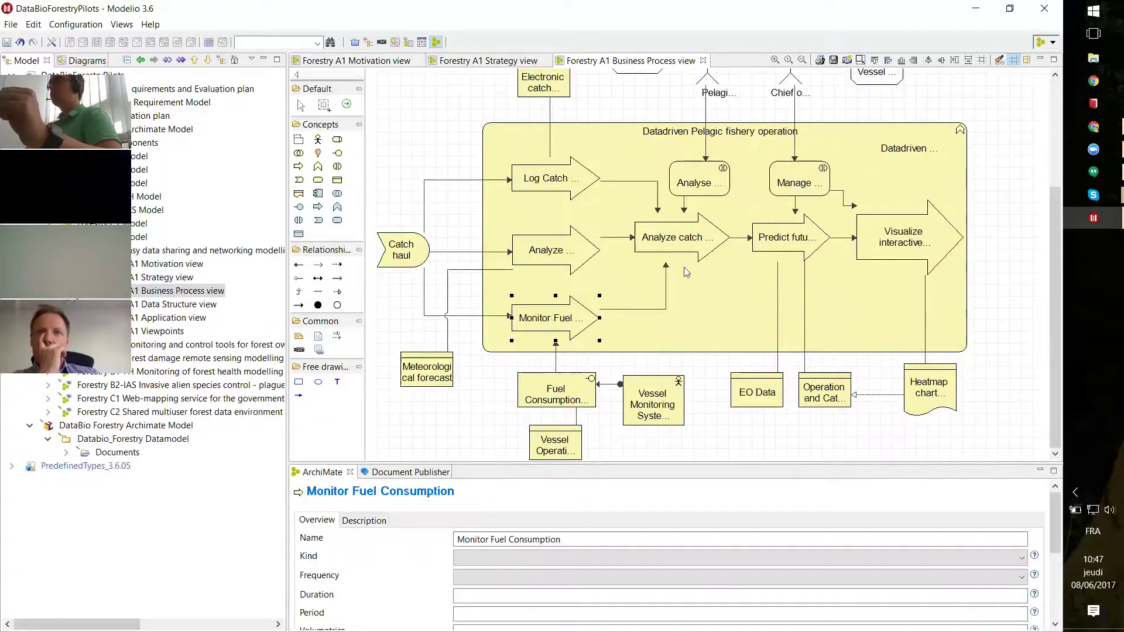
left_click(707, 252)
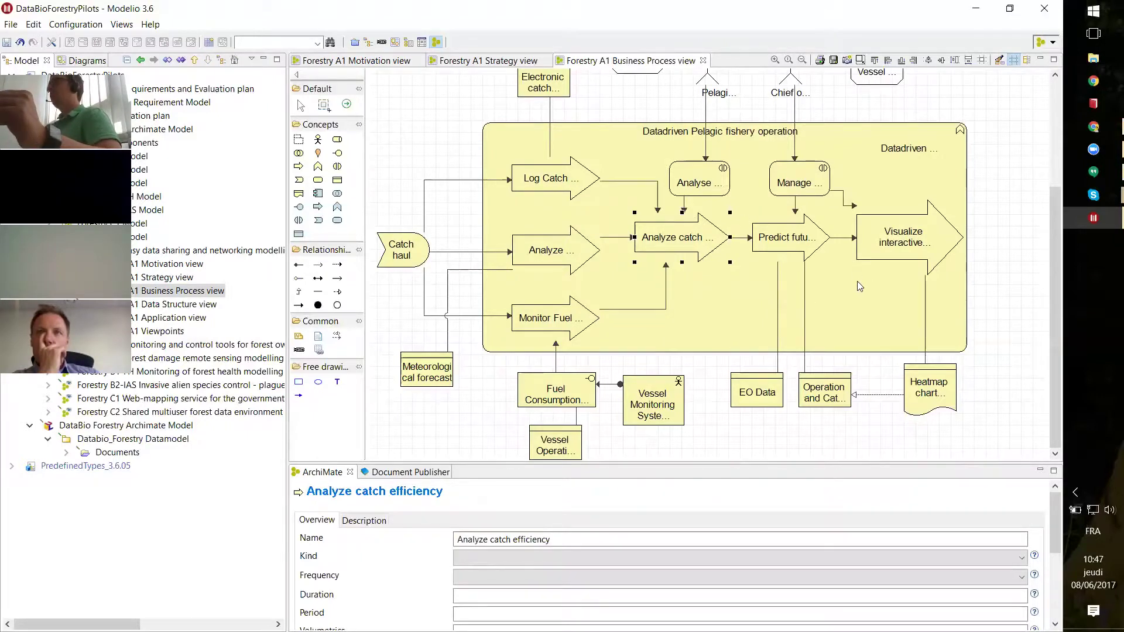
Step: Inspect the "Visualize interactive analytics for decision support" process and the data objects and actors around the fishery operation
scroll(864, 284, "up", 1)
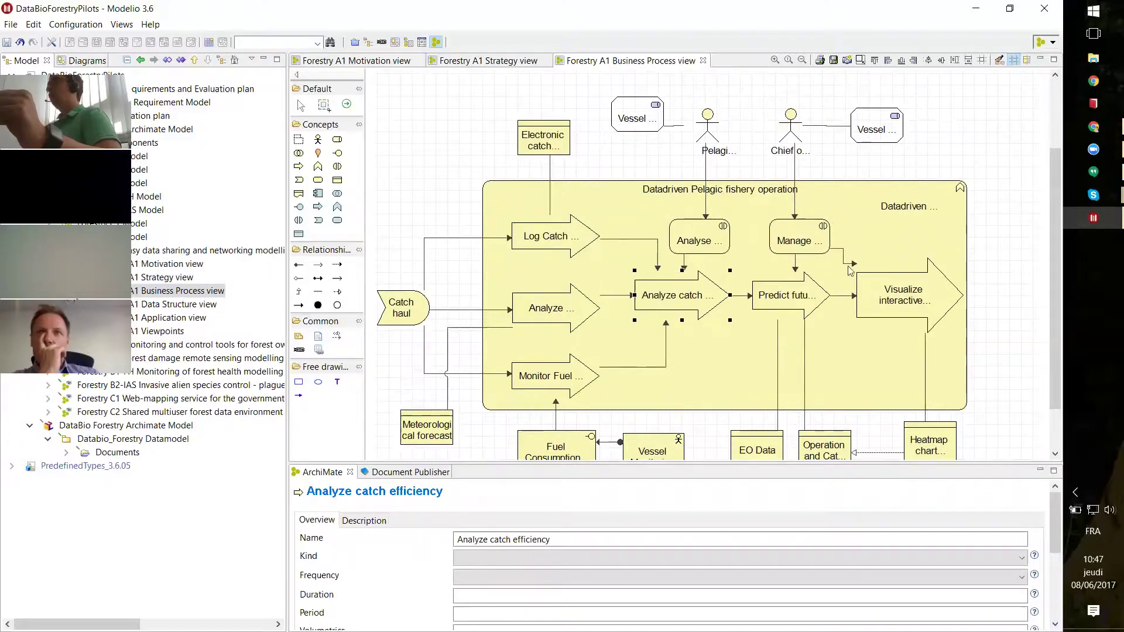
left_click(882, 283)
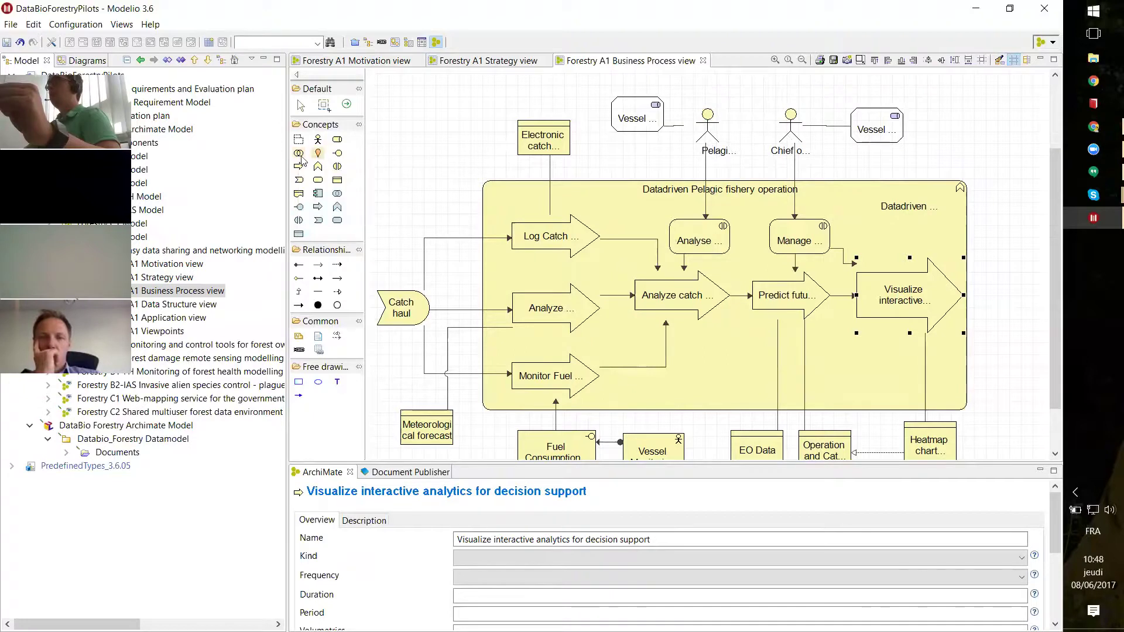
scroll(504, 209, "down", 3)
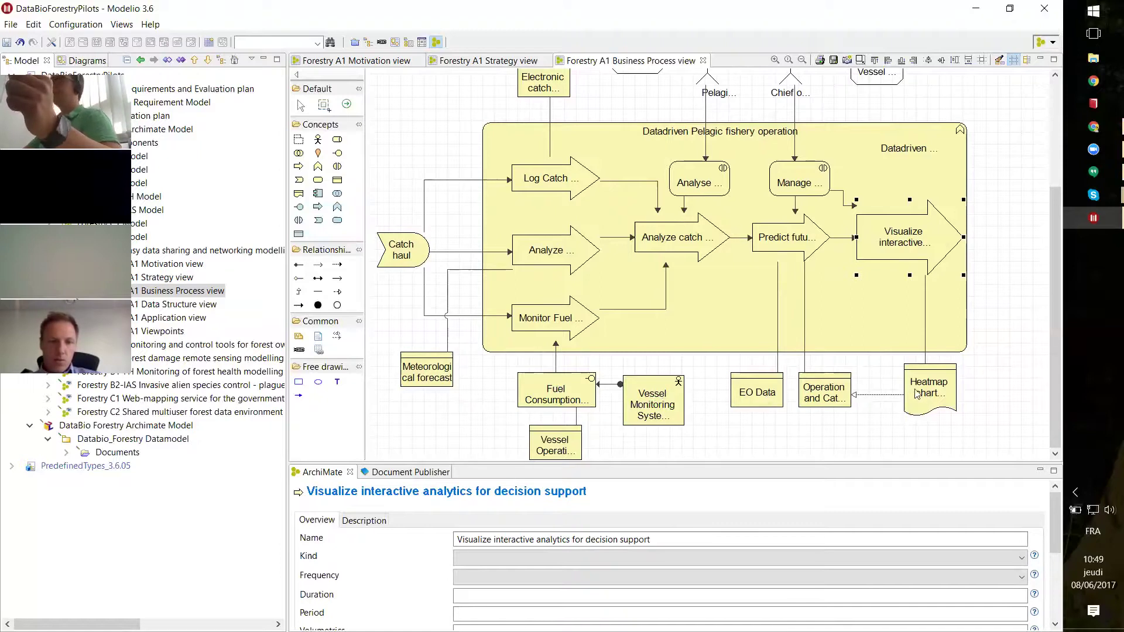
scroll(530, 265, "up", 3)
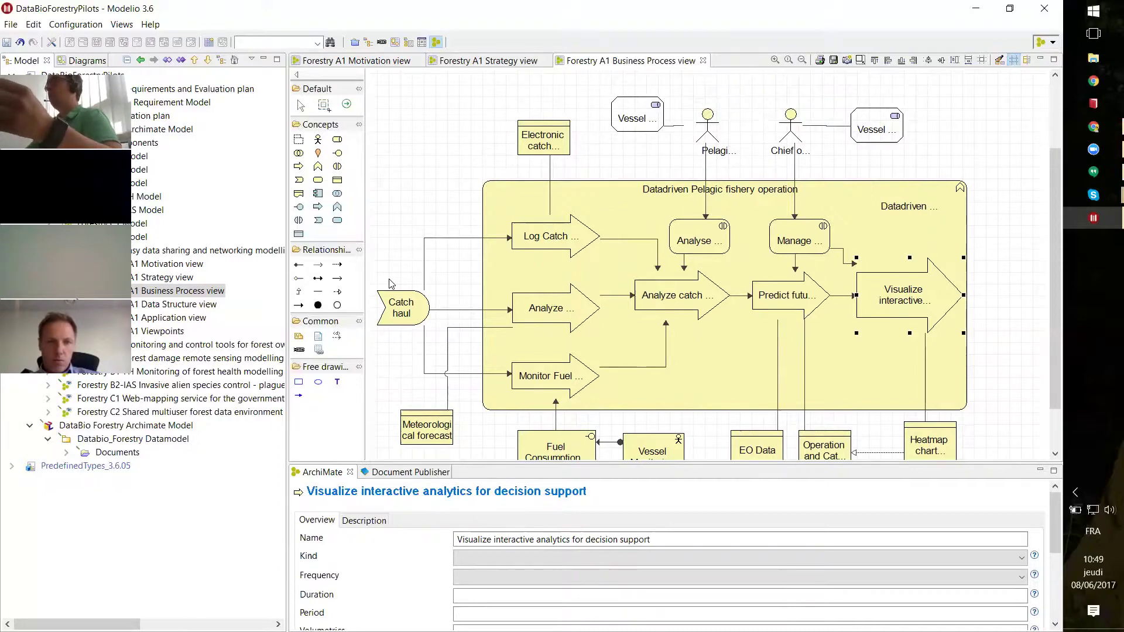
Step: Open the Forestry A1 Data Structure view and inspect the Meteorological forecast business object
double_click(175, 308)
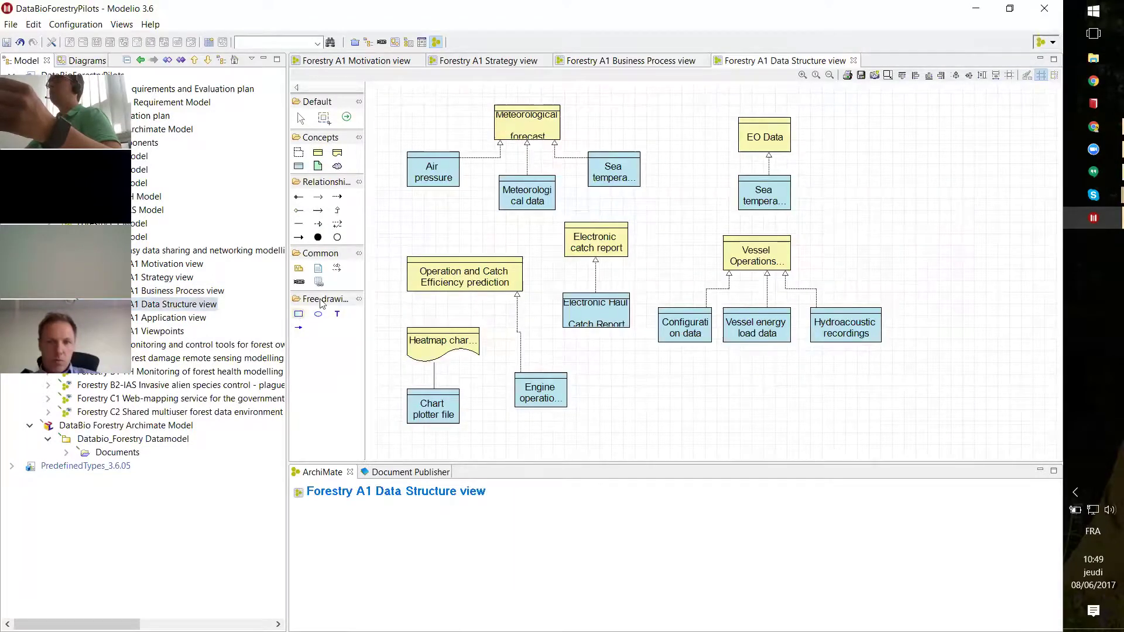
left_click(536, 127)
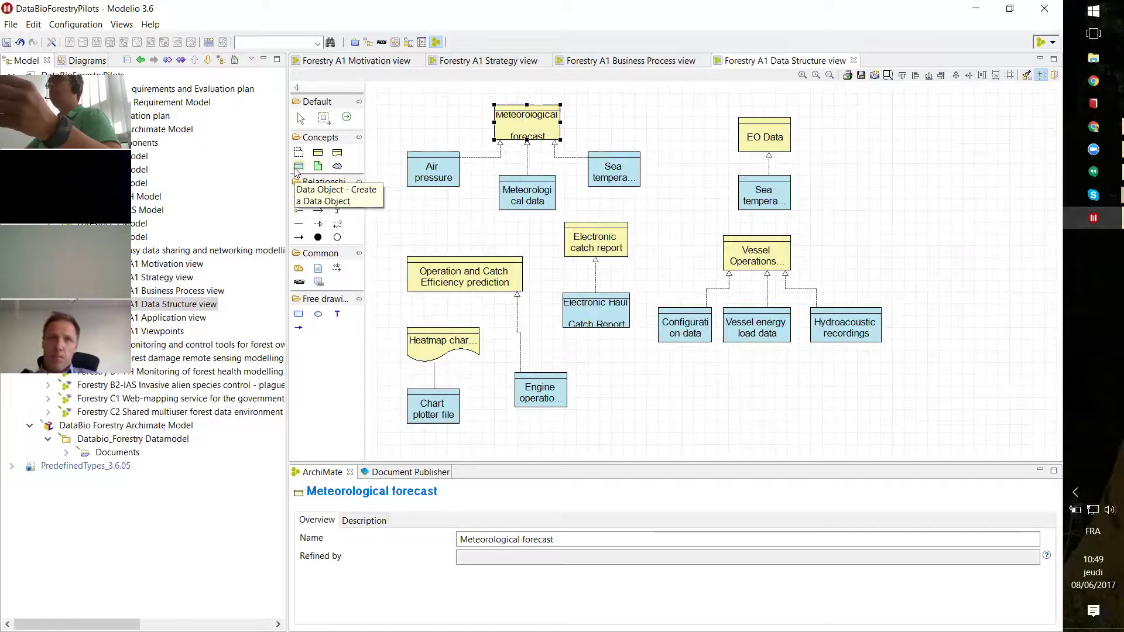
mouse_move(537, 128)
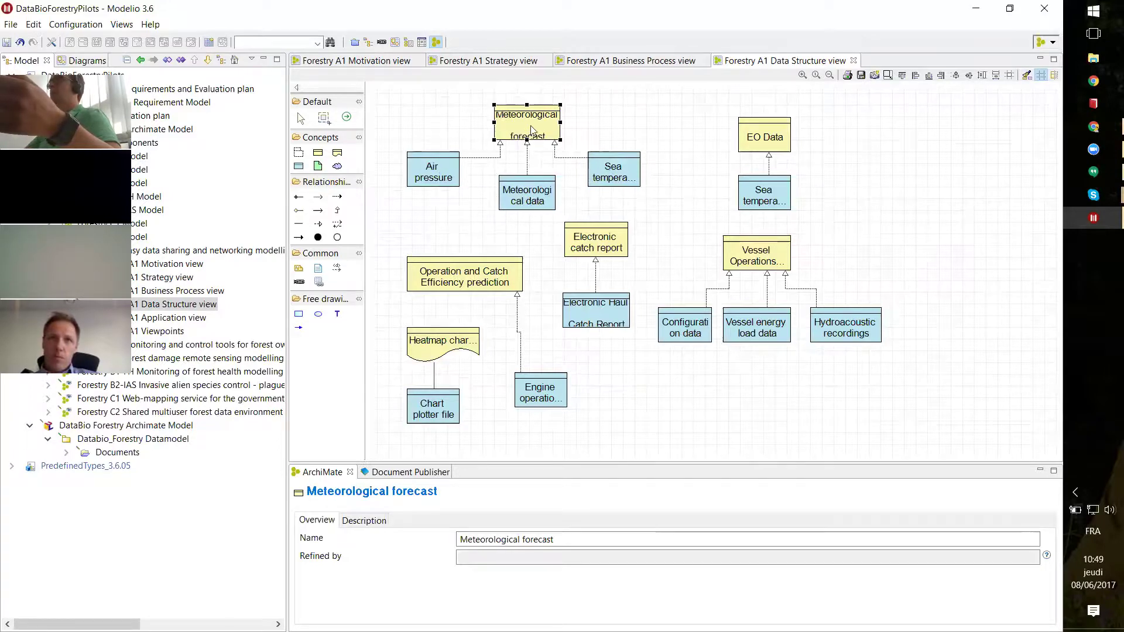
Step: Try to link the Air pressure data object to the Meteorological forecast business object with a Realization relationship
left_click(446, 168)
left_click_drag(434, 168, 525, 136)
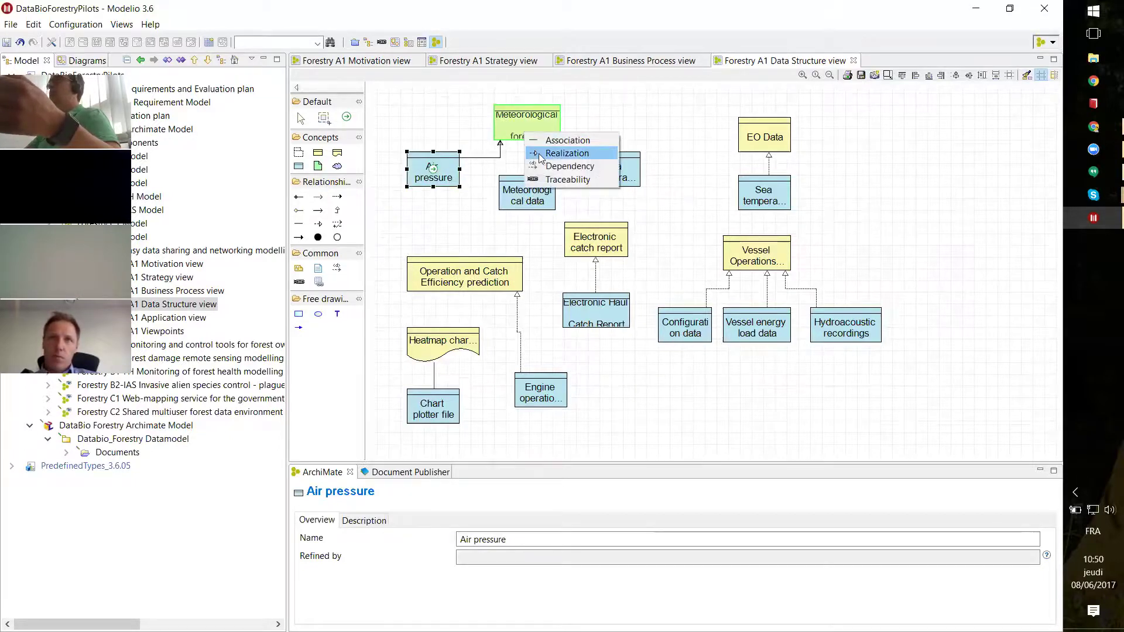
left_click(546, 152)
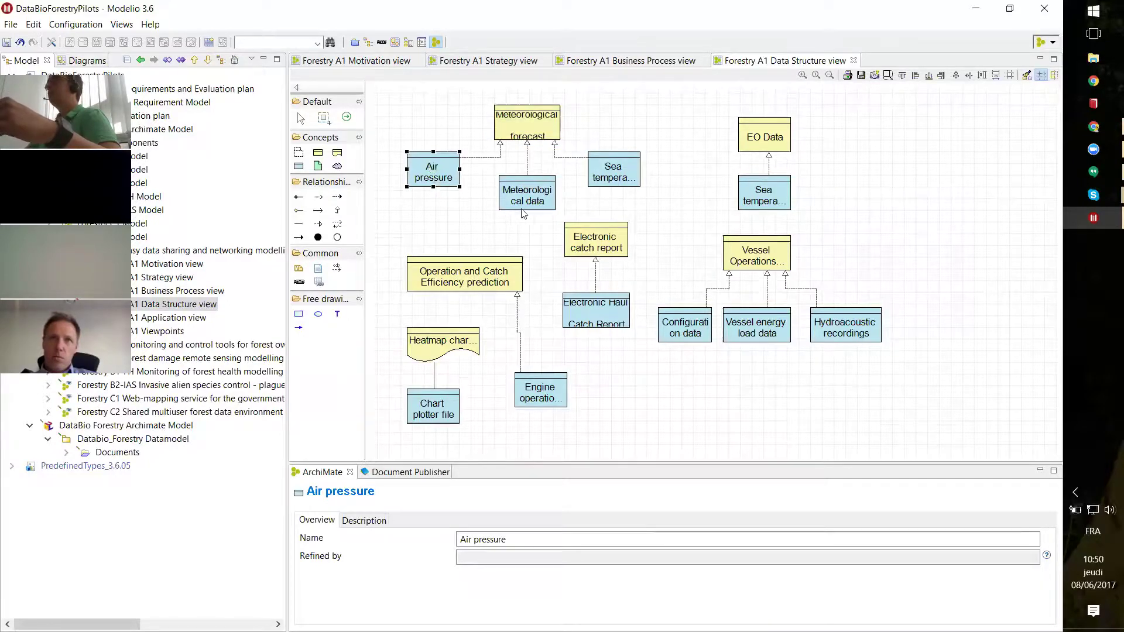
mouse_move(535, 213)
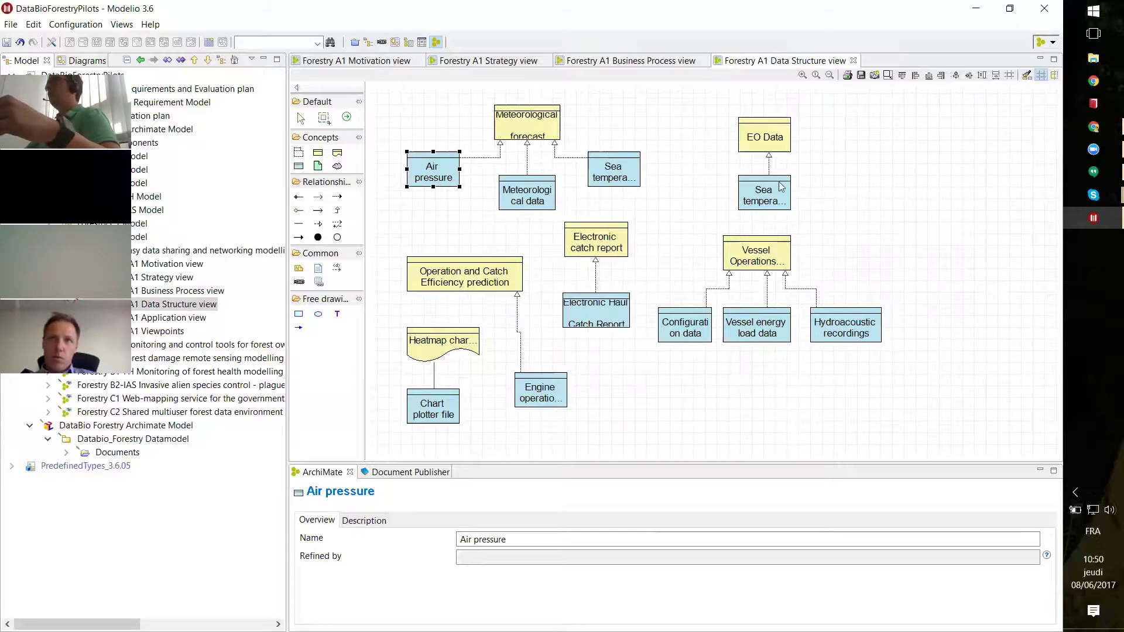
mouse_move(778, 146)
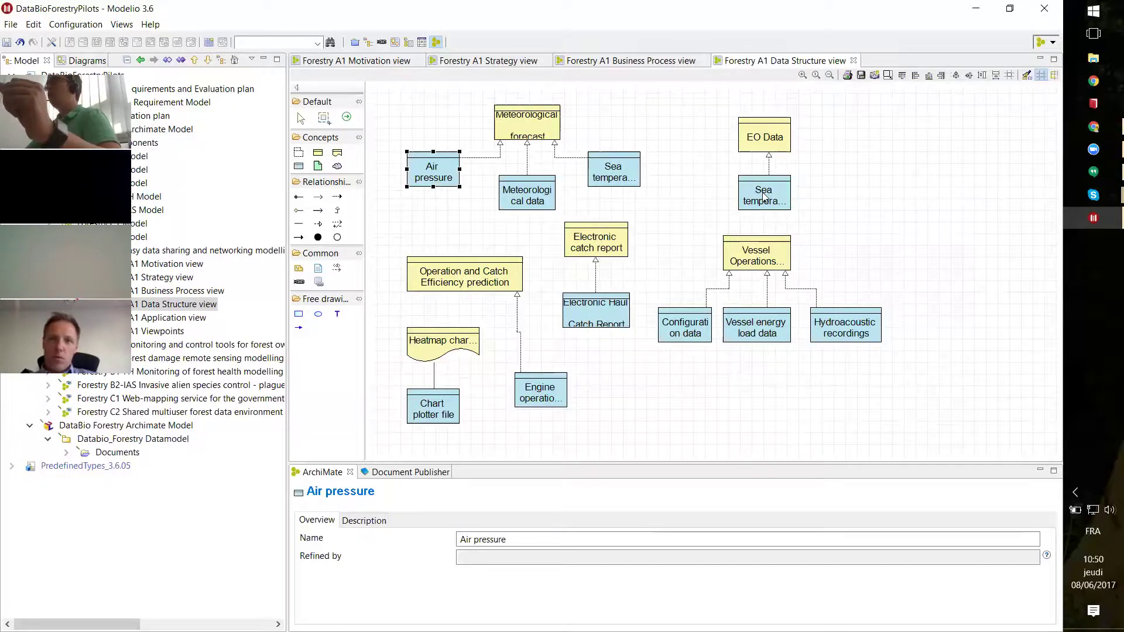
Step: Open the Forestry A1 Application view enlarged and inspect its BDVA-RM layers from Data Visualisation down to Existing Infrastructure
left_click(149, 323)
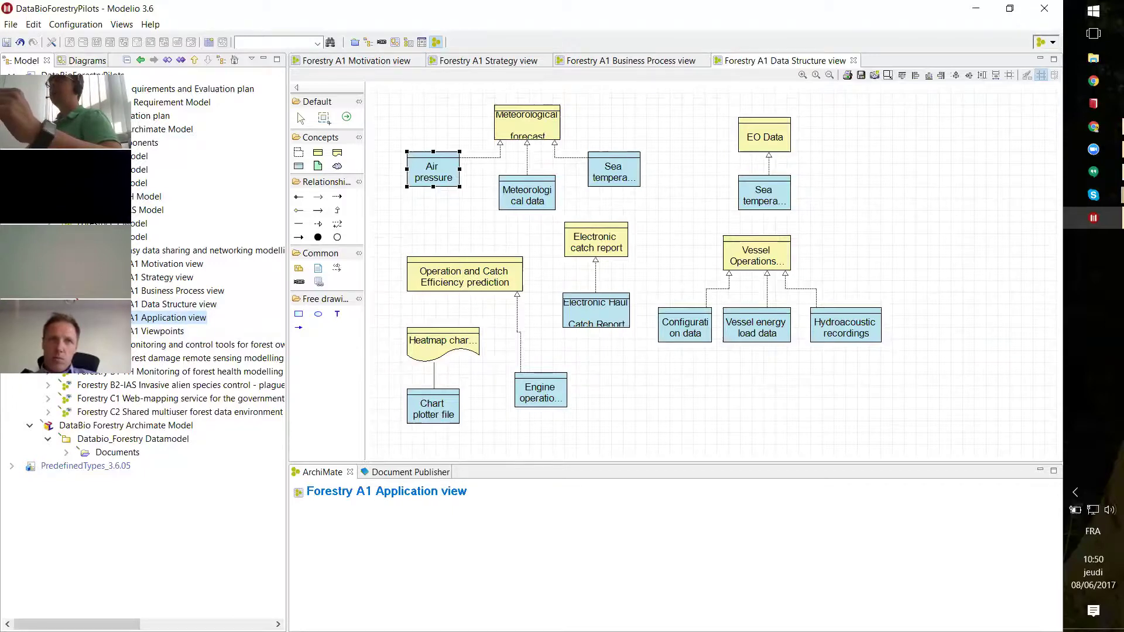
double_click(175, 318)
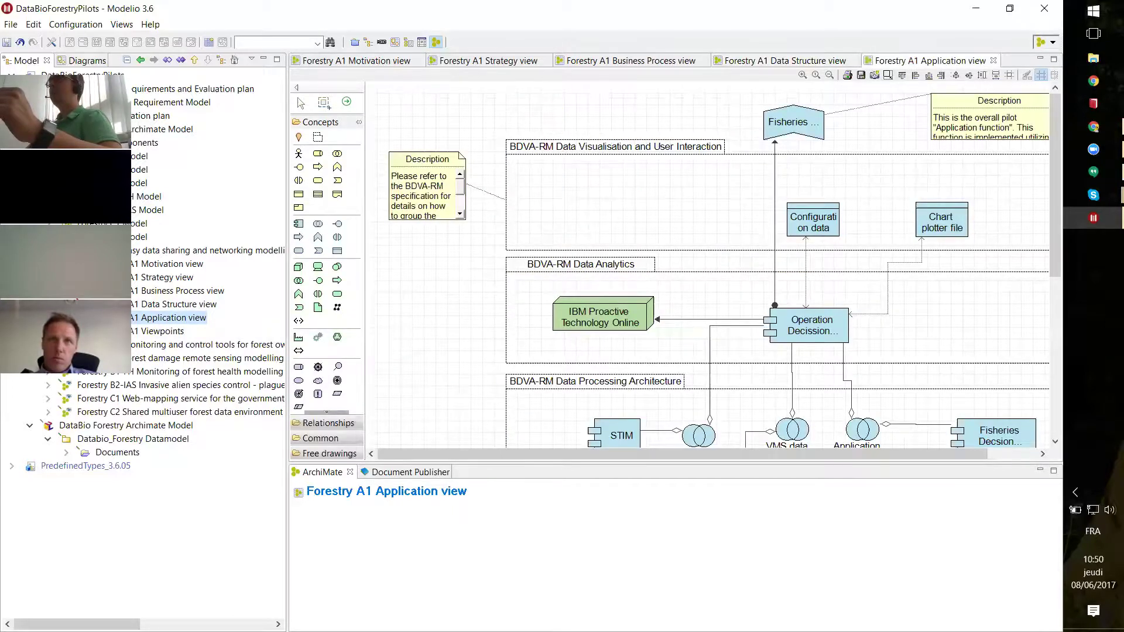
double_click(923, 63)
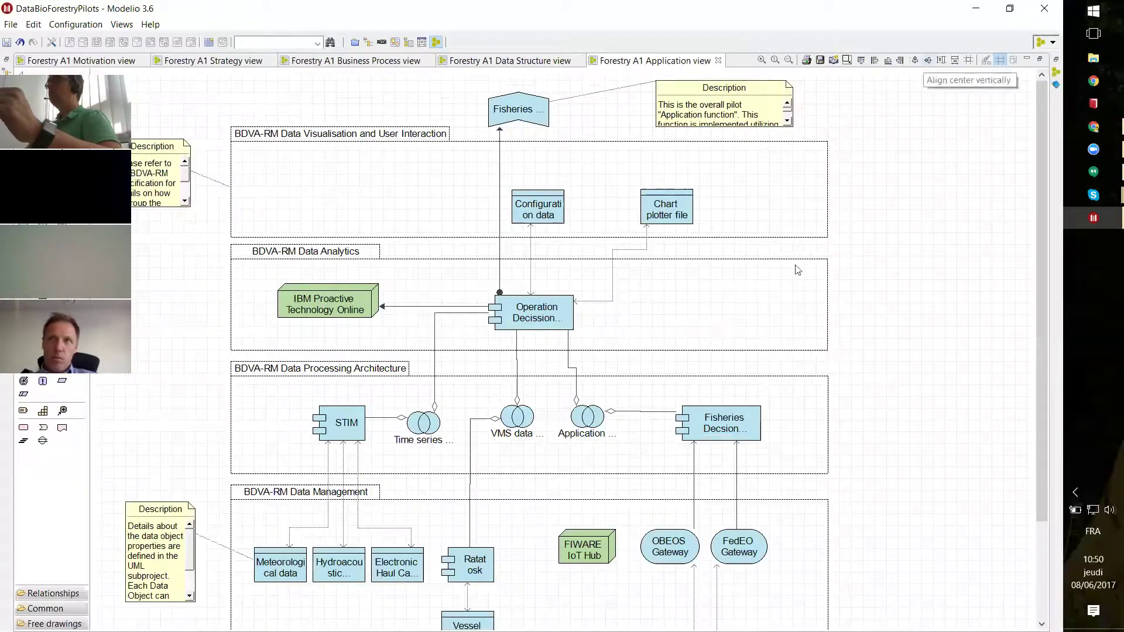
scroll(778, 281, "down", 3)
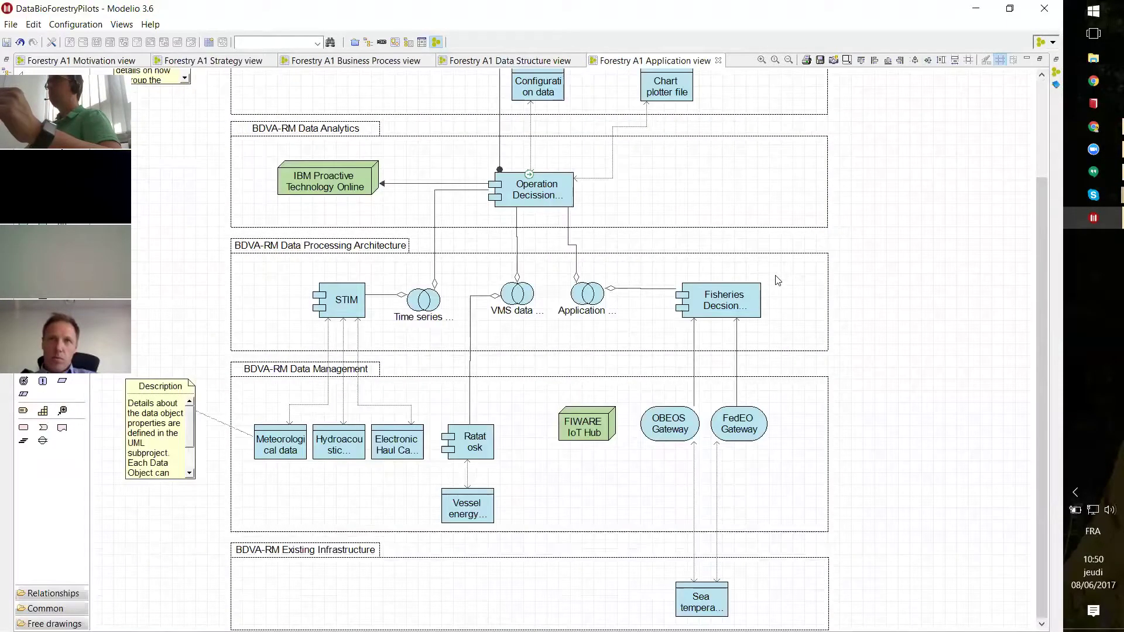
scroll(778, 281, "up", 2)
scroll(778, 280, "down", 2)
scroll(778, 281, "up", 3)
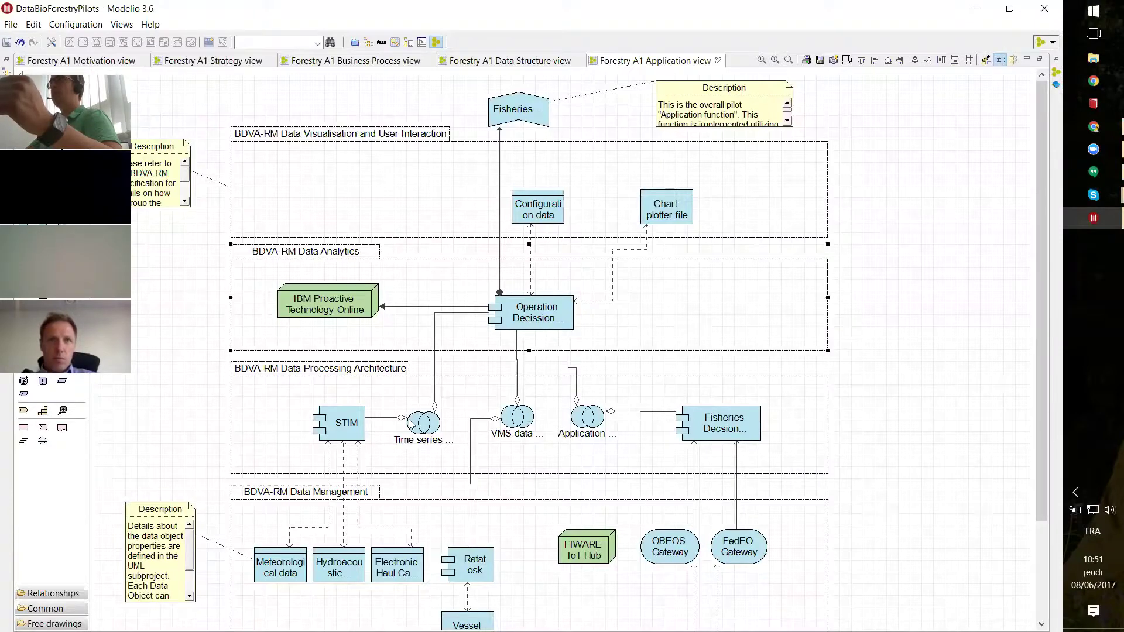
scroll(472, 521, "down", 3)
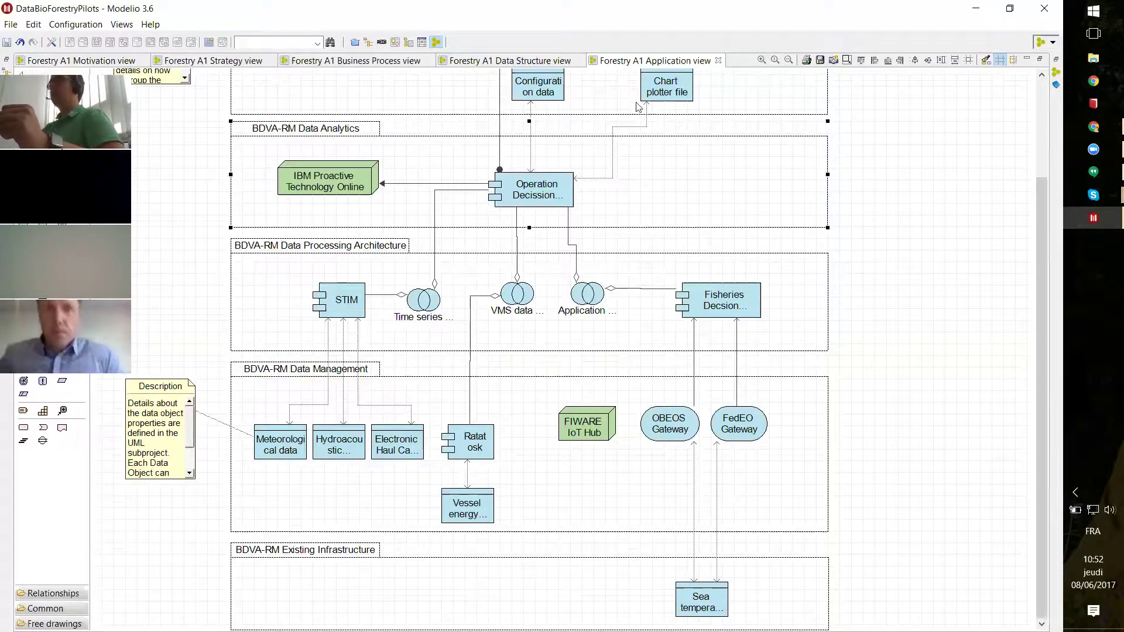
Step: Restore the normal window layout and show the description of the STIM component
double_click(627, 62)
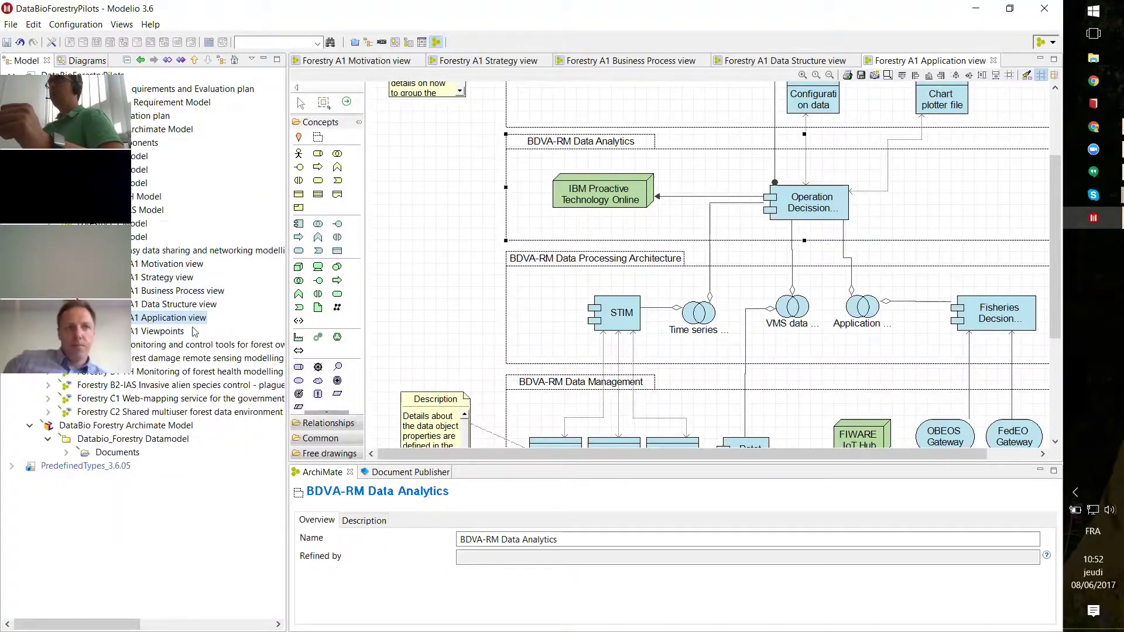
left_click(625, 311)
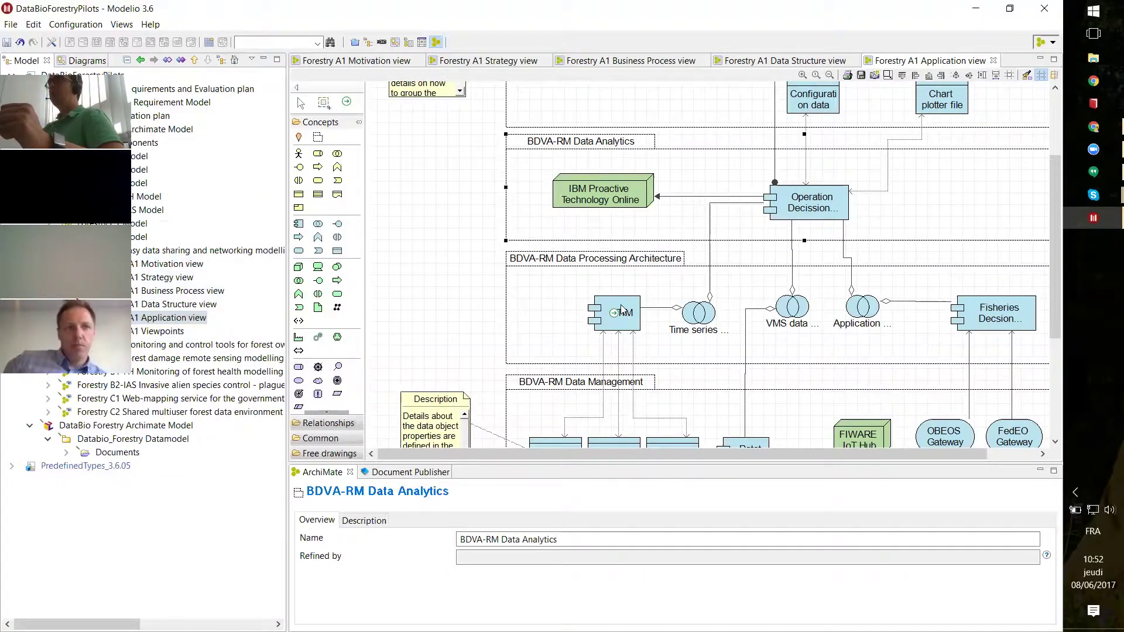
left_click(364, 521)
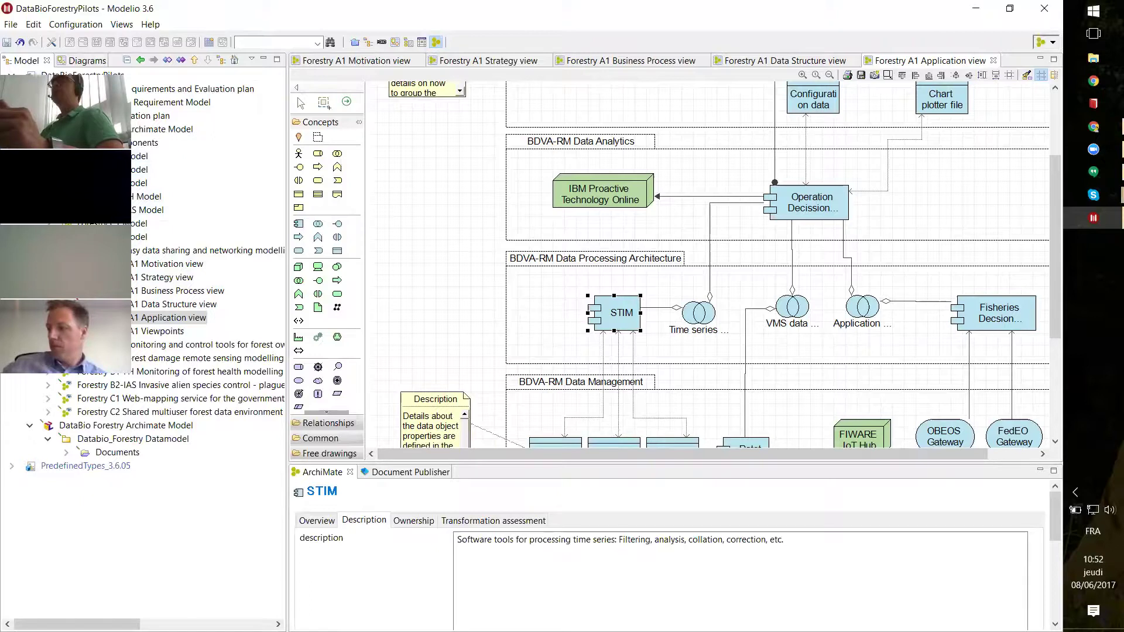
Step: Expand the Application folder of DataBioComponents and place the Micka component beside the BDVA-RM Data Analytics group in the Application view
left_click(48, 143)
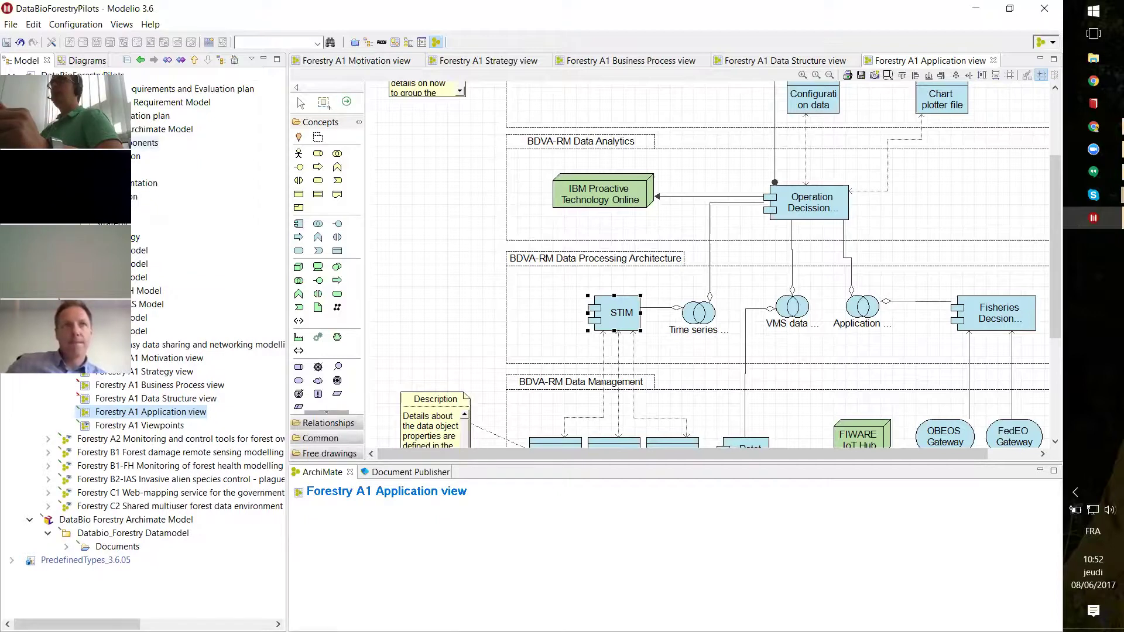
left_click(66, 156)
left_click_drag(272, 149, 272, 98)
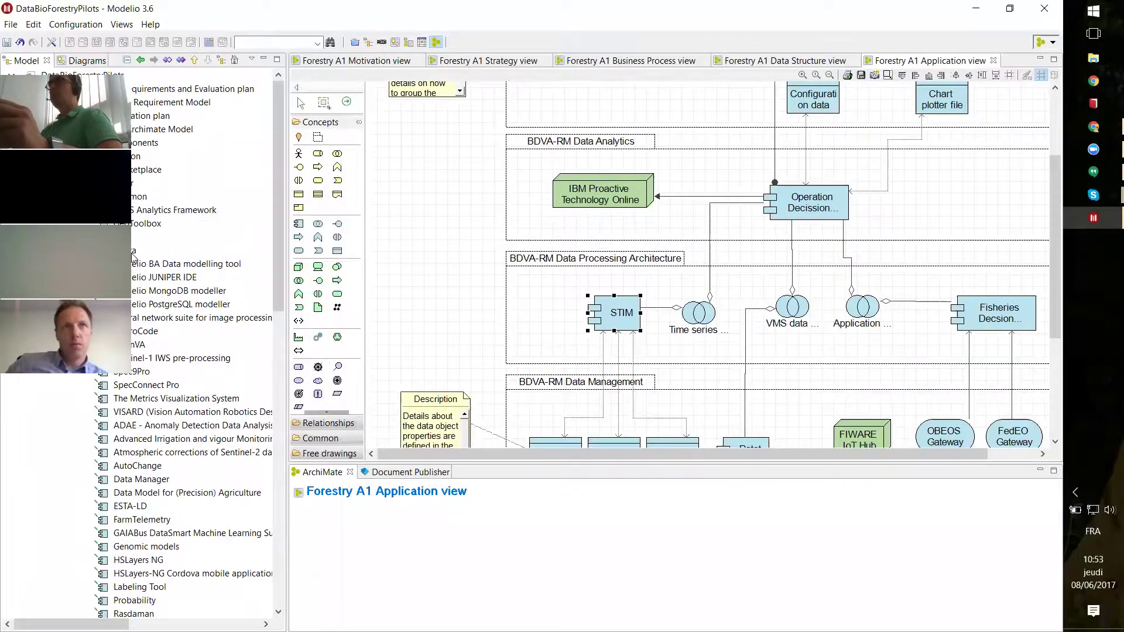
left_click_drag(127, 251, 411, 228)
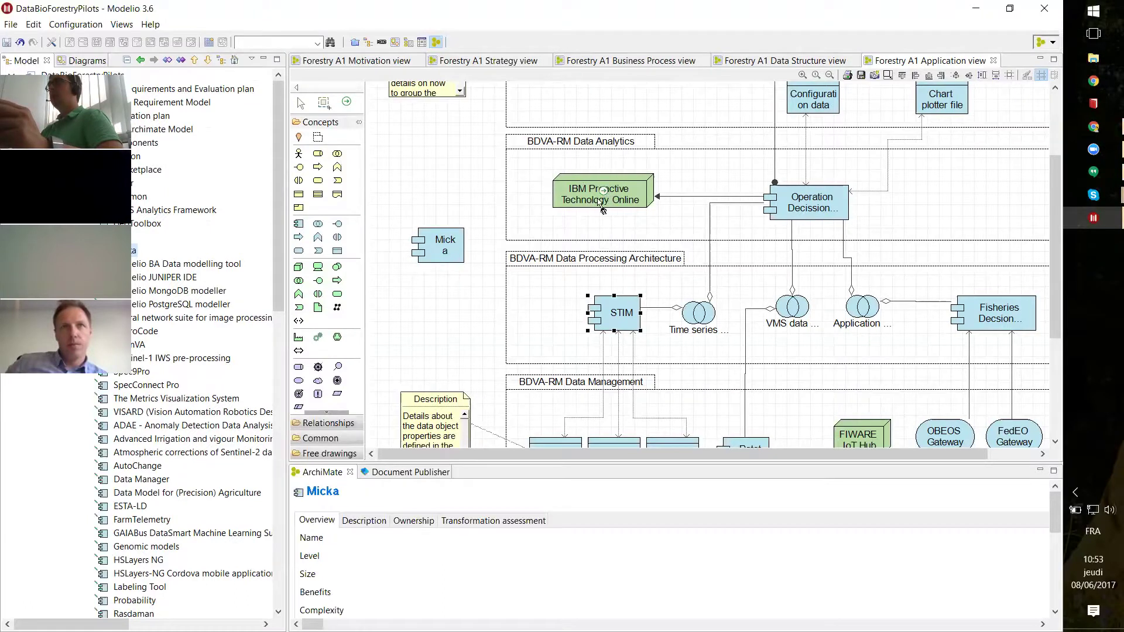
Step: Try to link IBM Proactive Technology Online to the Micka component, then undo Micka's placement in the diagram
left_click_drag(603, 190, 441, 236)
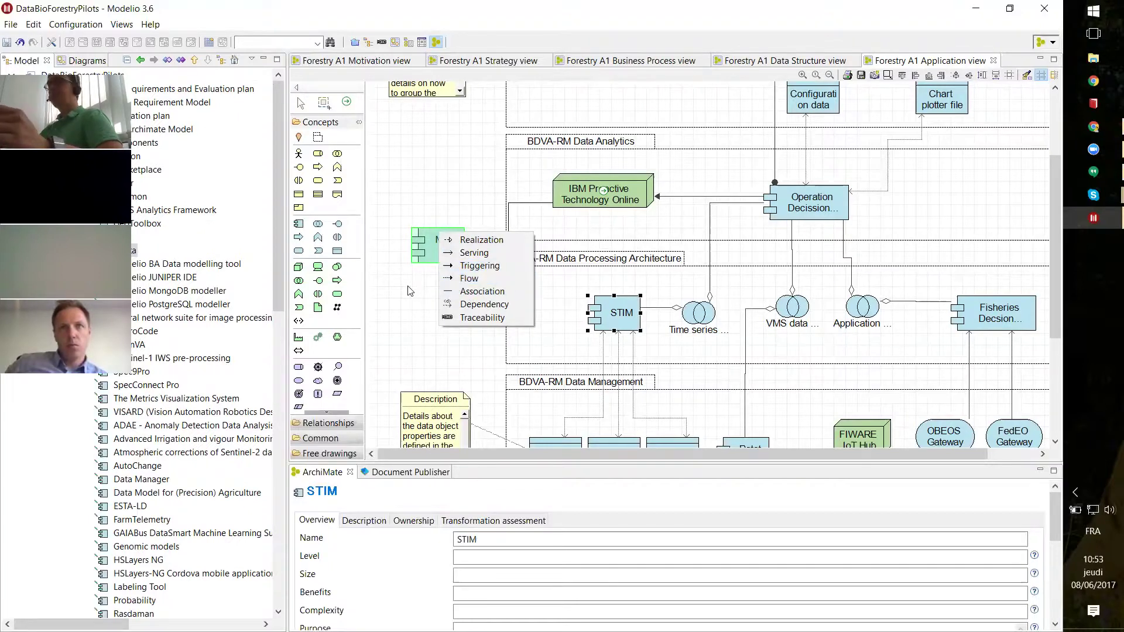
key("Escape")
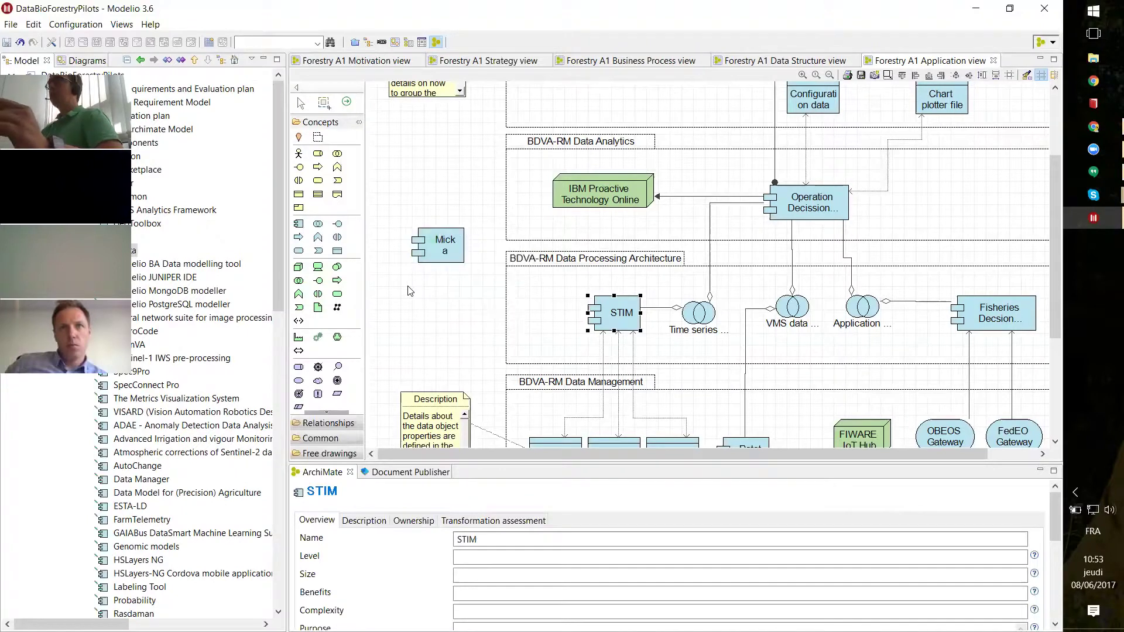
left_click(452, 266)
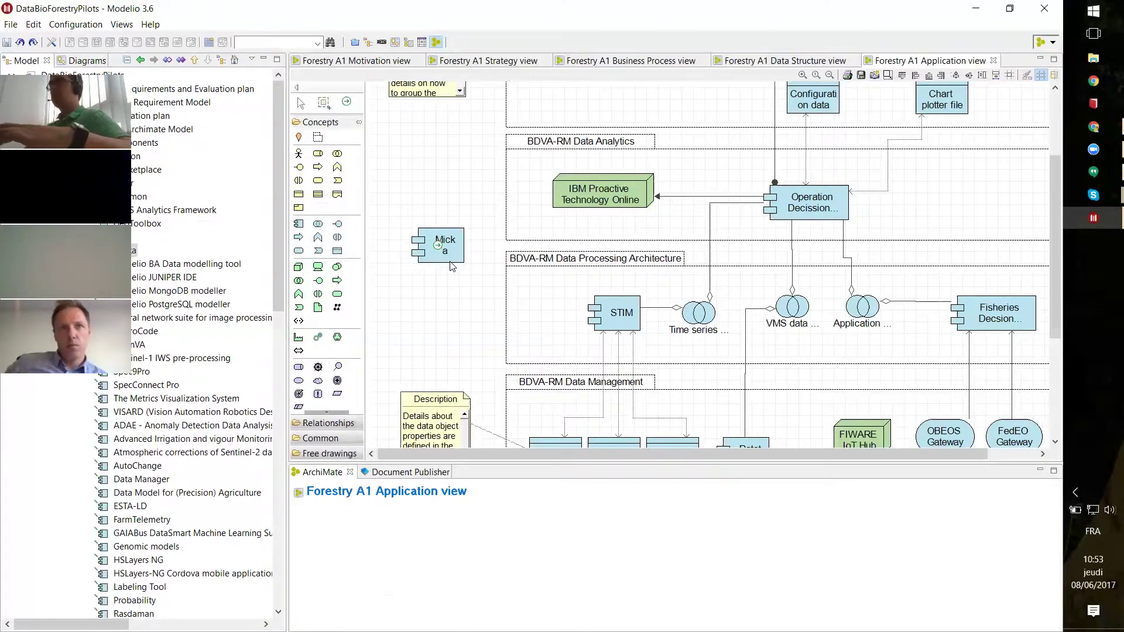
key("ctrl+z")
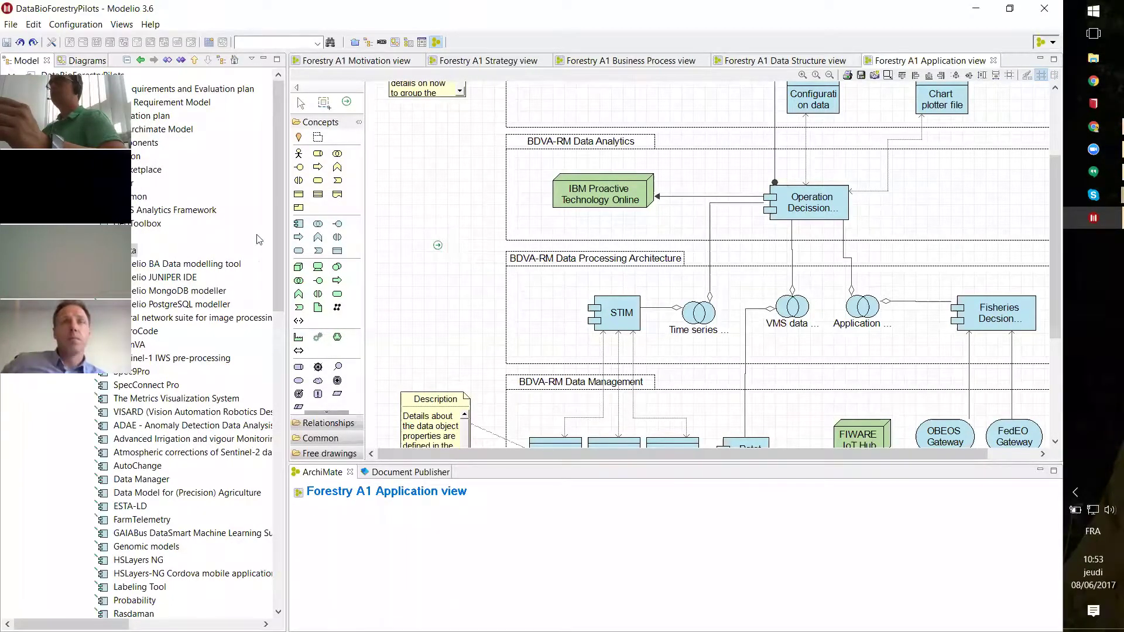
Step: Inspect the H2O and EXUS Analytics Framework components, then collapse the Application folder
left_click(122, 237)
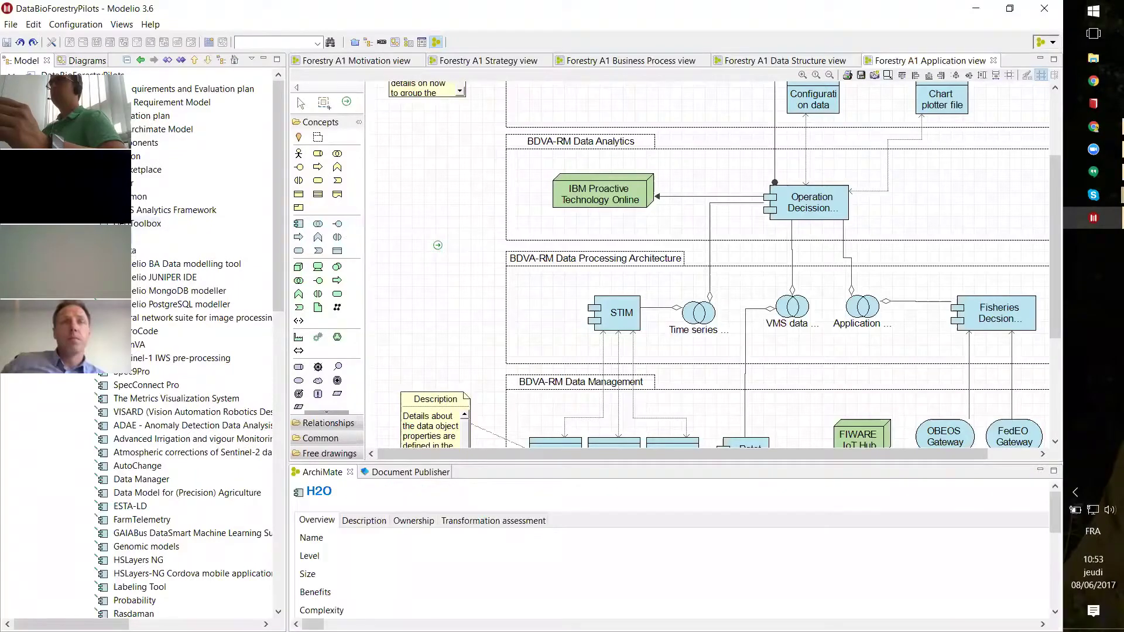
left_click(176, 210)
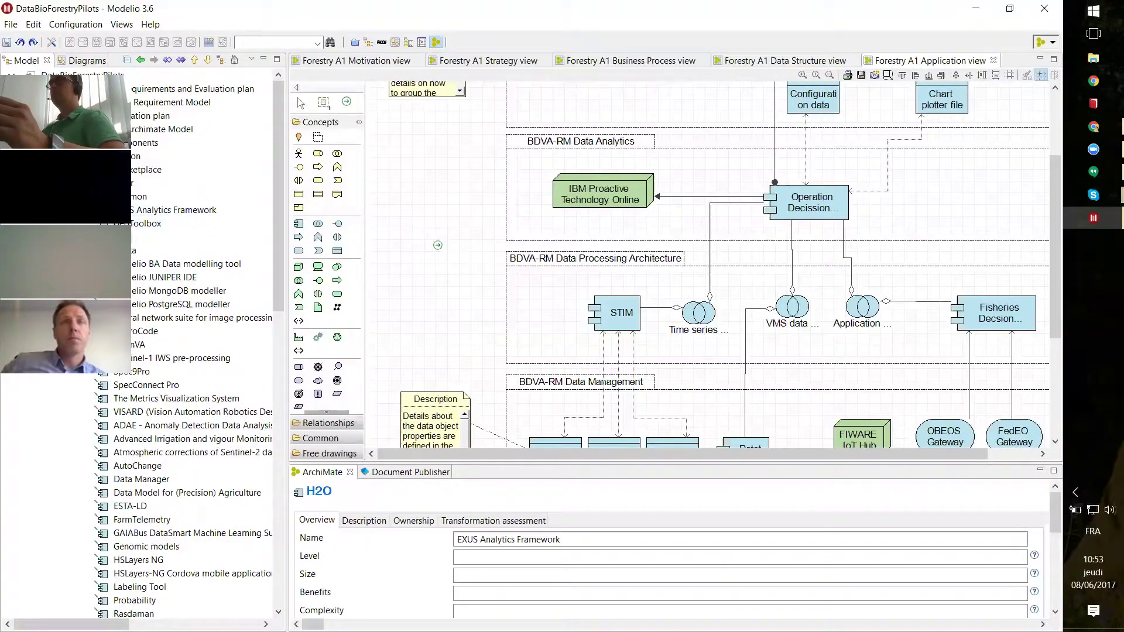
left_click(67, 156)
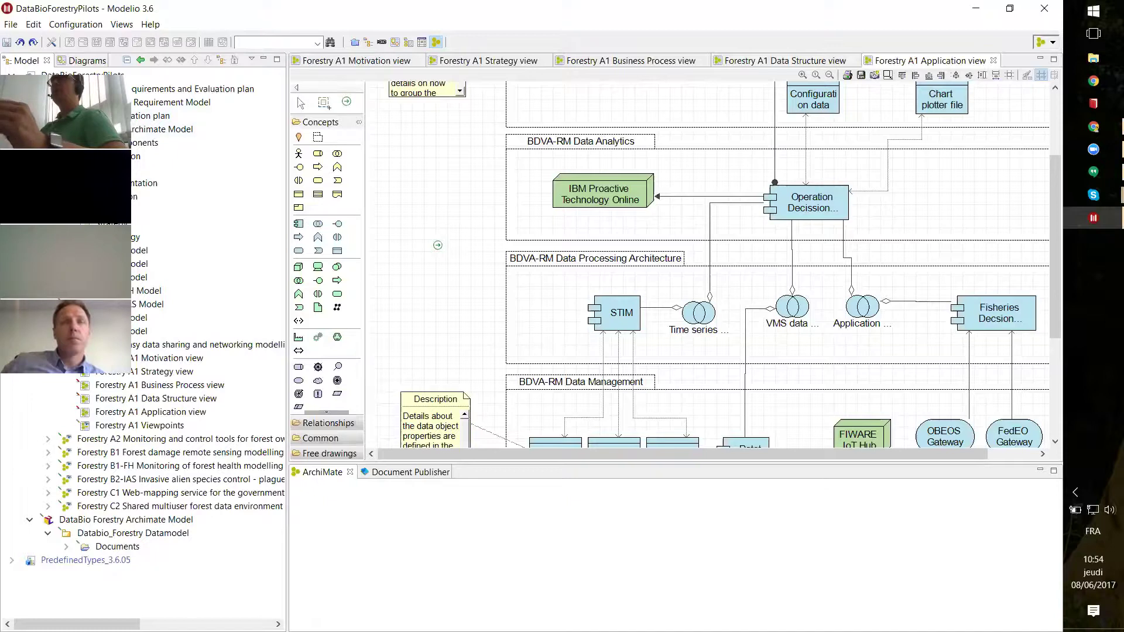
Step: Examine the contents of the Requirement Model and the Forestry Evaluation plan in the model tree, then collapse both
left_click(48, 116)
left_click(48, 103)
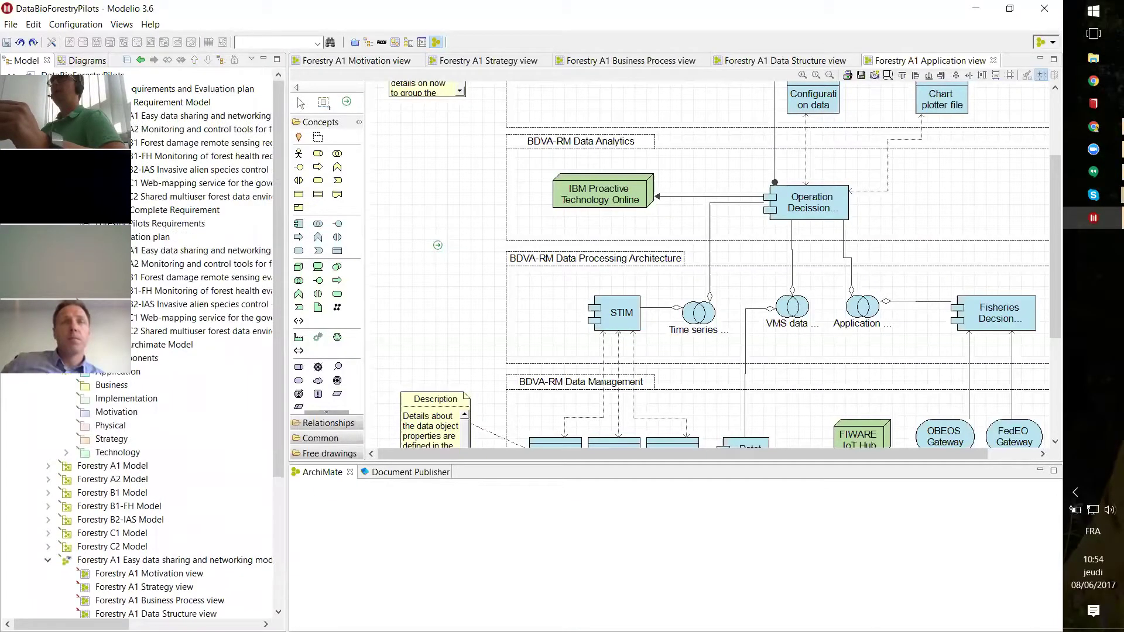
left_click(48, 103)
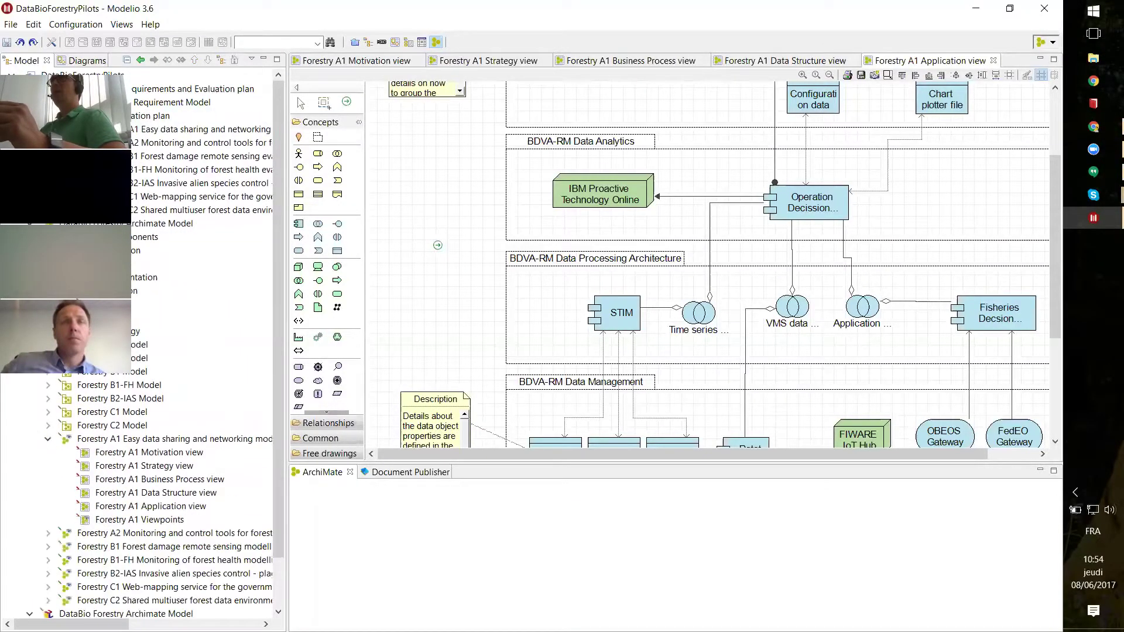
left_click(48, 116)
left_click(48, 103)
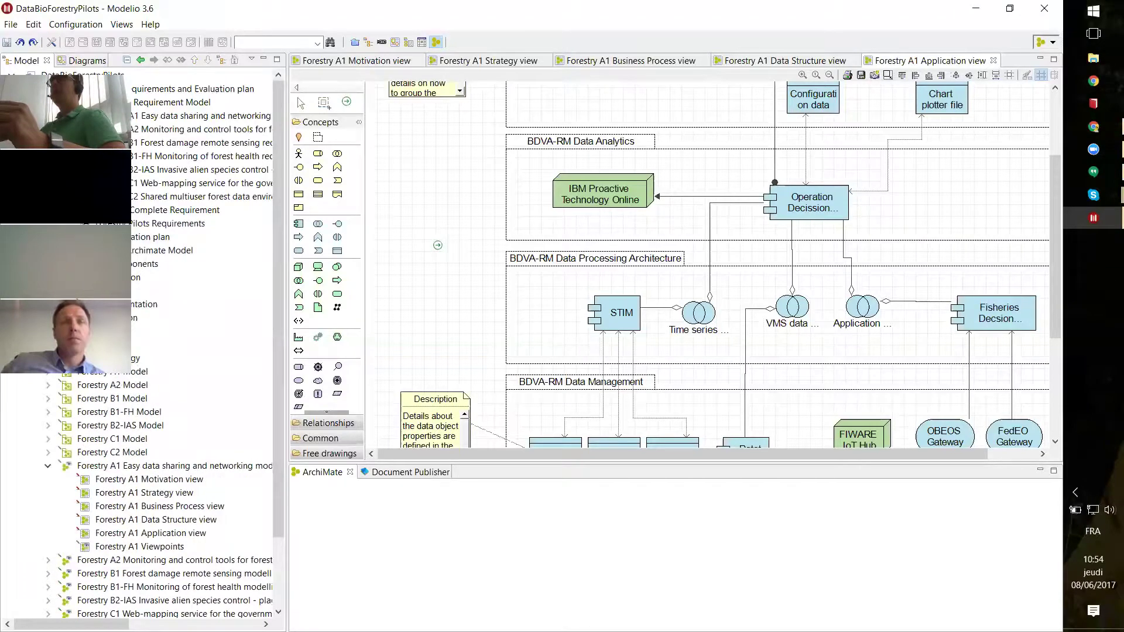
left_click(48, 236)
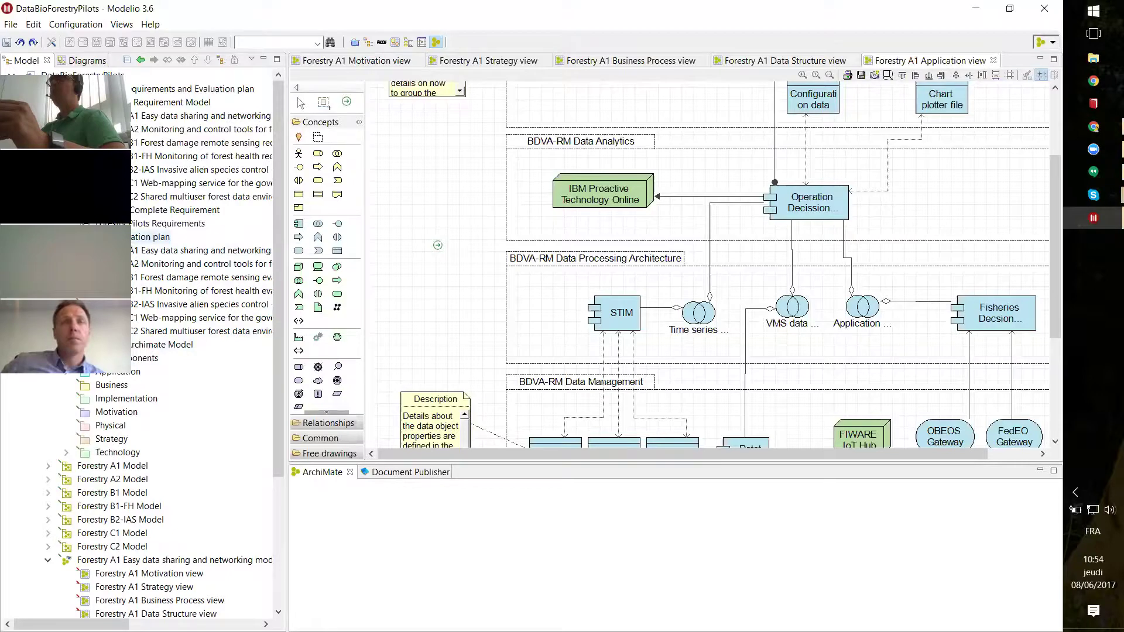
scroll(141, 410, "down", 2)
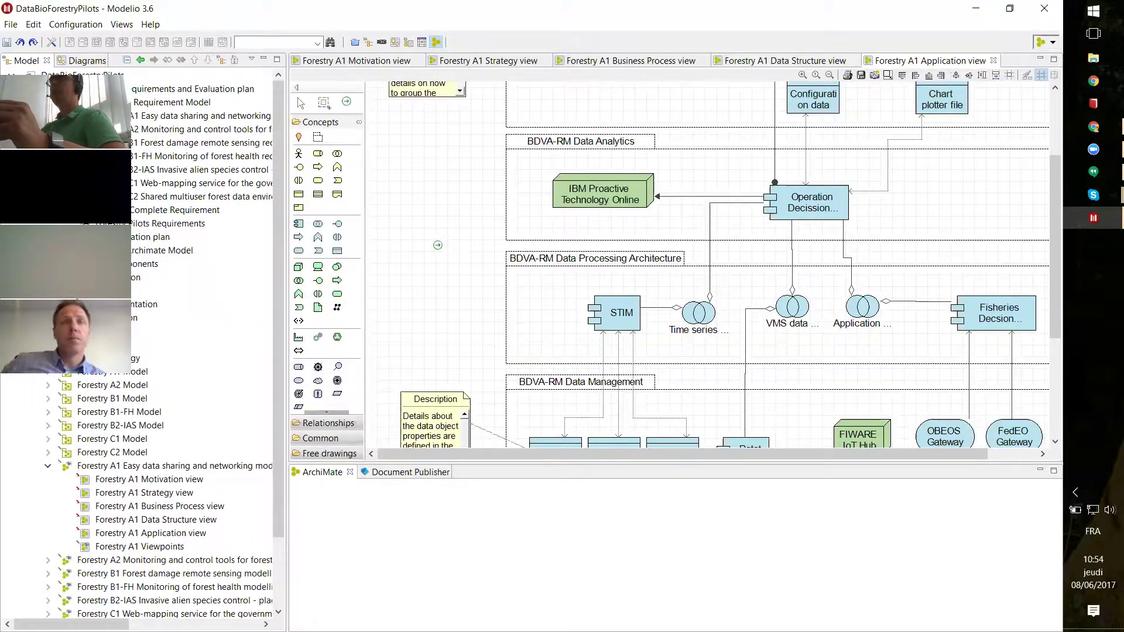
left_click(48, 102)
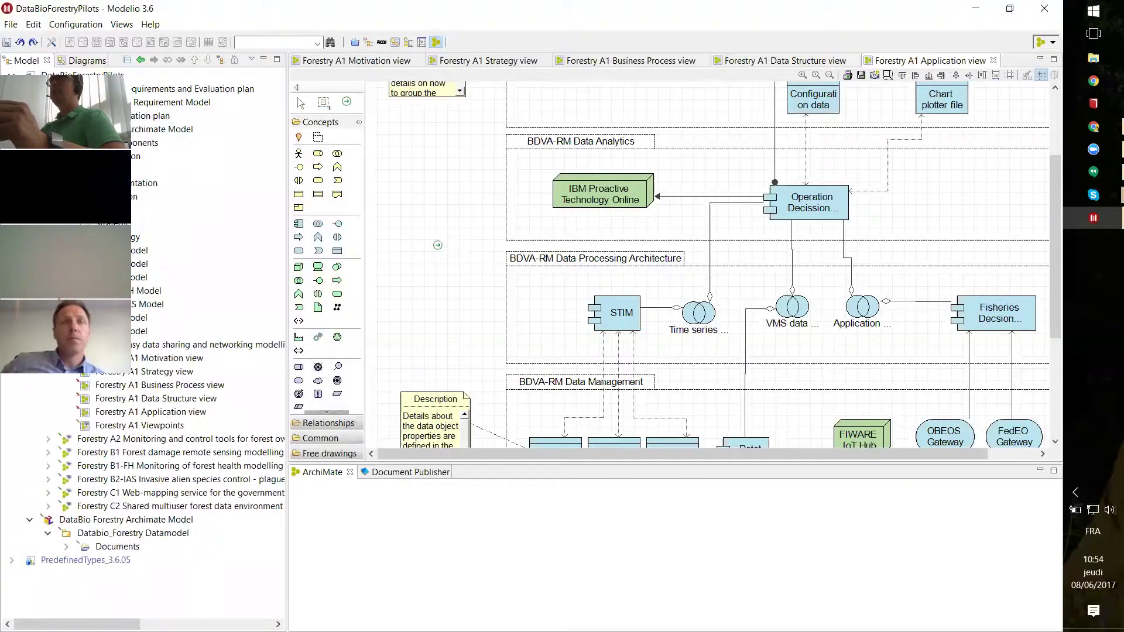
Step: Expand the Forestry Evaluation plan and the Requirement Model, then open the DataBio Complete Requirement table
left_click(48, 116)
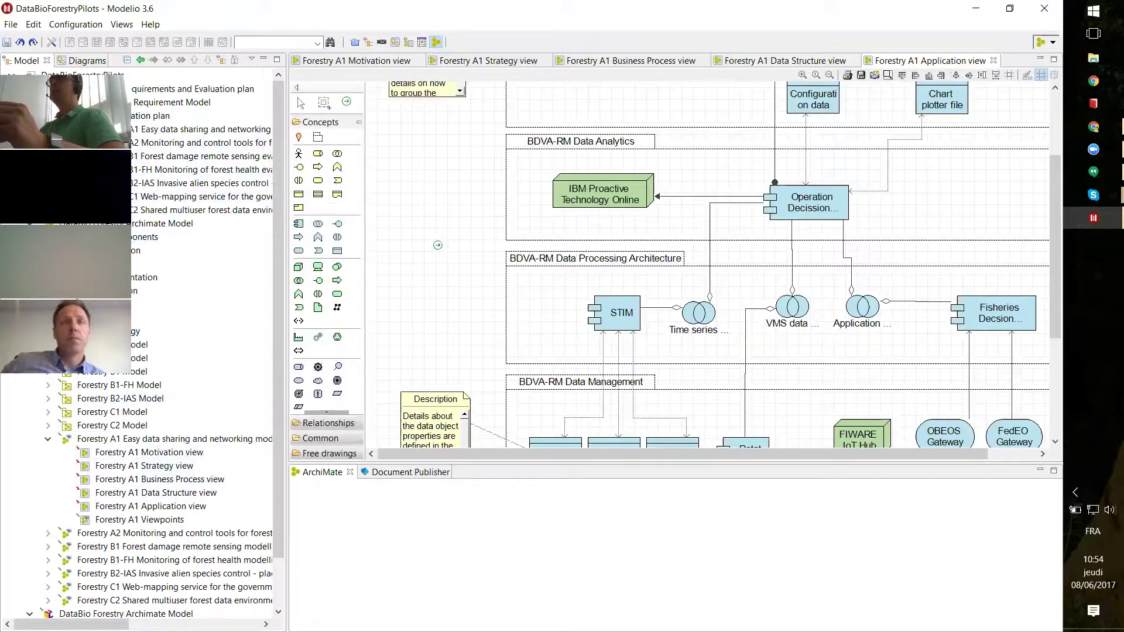
left_click(48, 102)
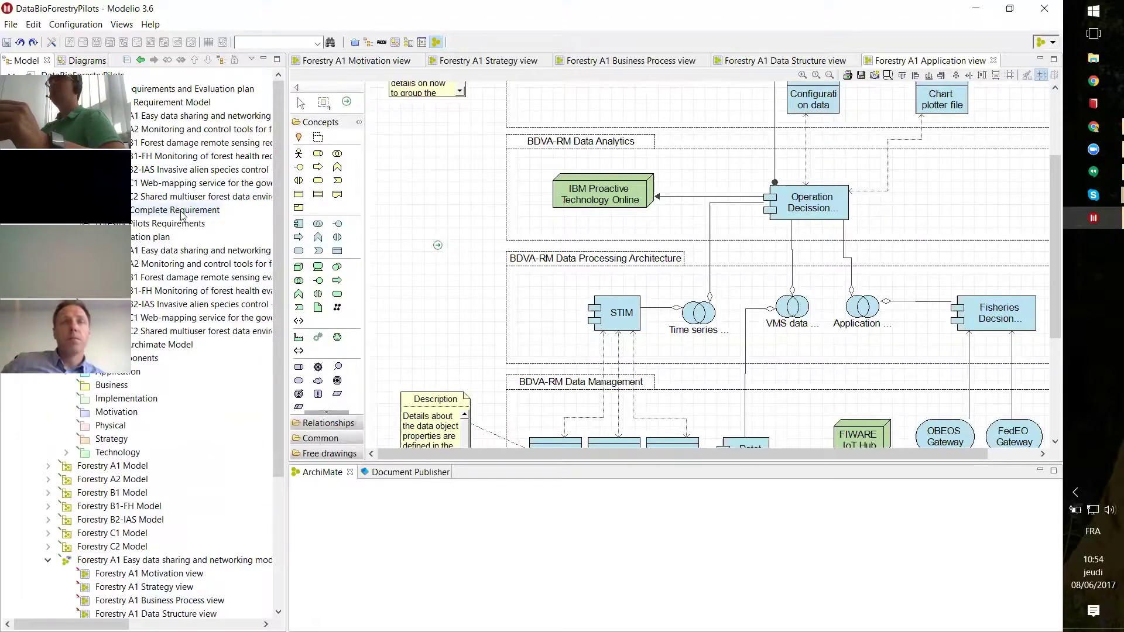
double_click(152, 209)
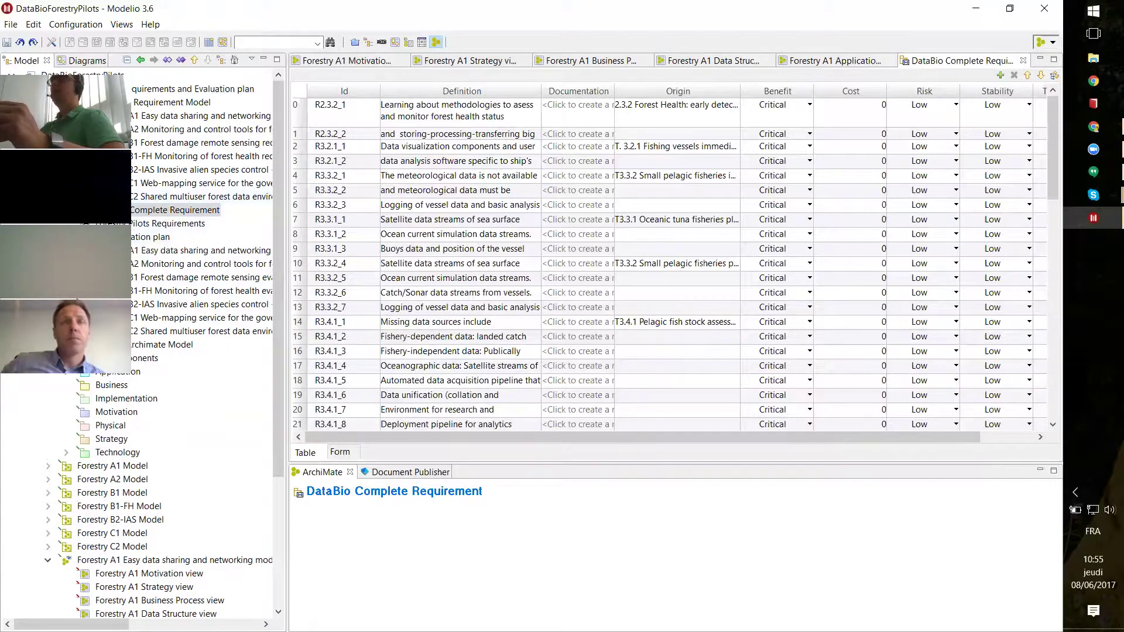
Step: Expand the DataBio Complete Requirement container and rename its Fisheries requirement diagram as DataBio Forestry Requirement diagram
left_click(66, 210)
left_click_drag(274, 173, 280, 348)
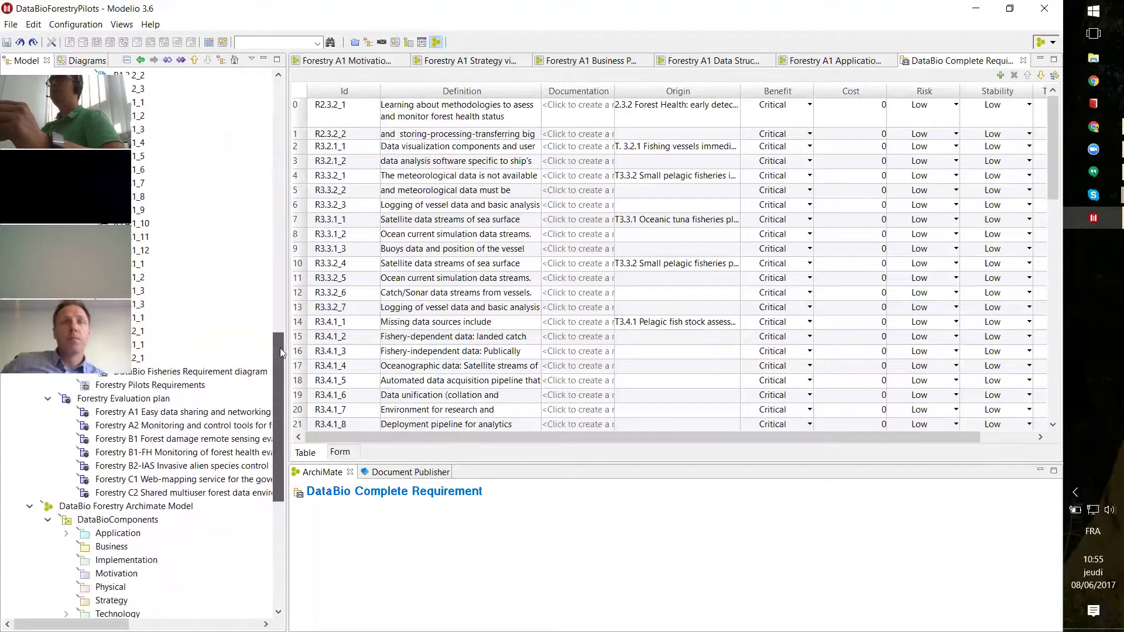
left_click(192, 374)
left_click(181, 372)
double_click(170, 371)
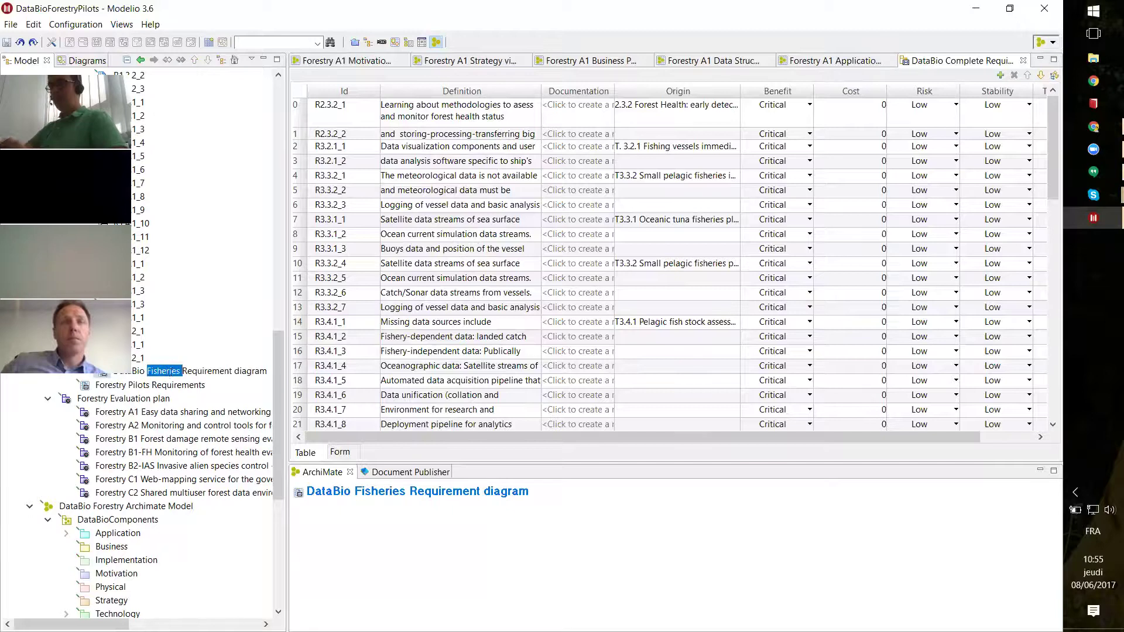
type("Forestry")
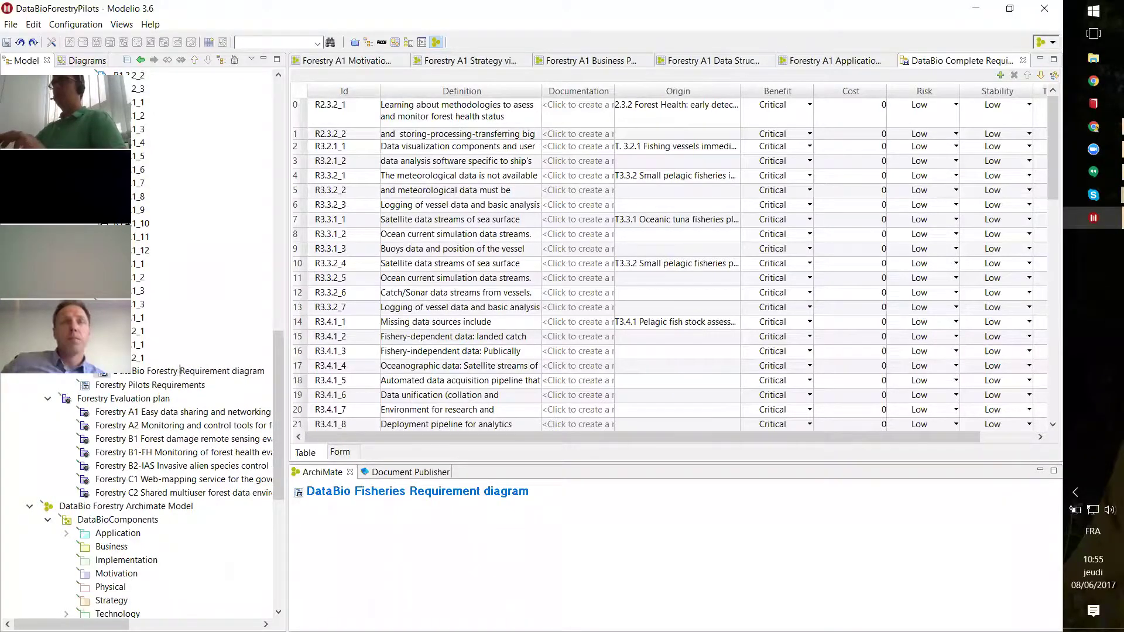
key("Return")
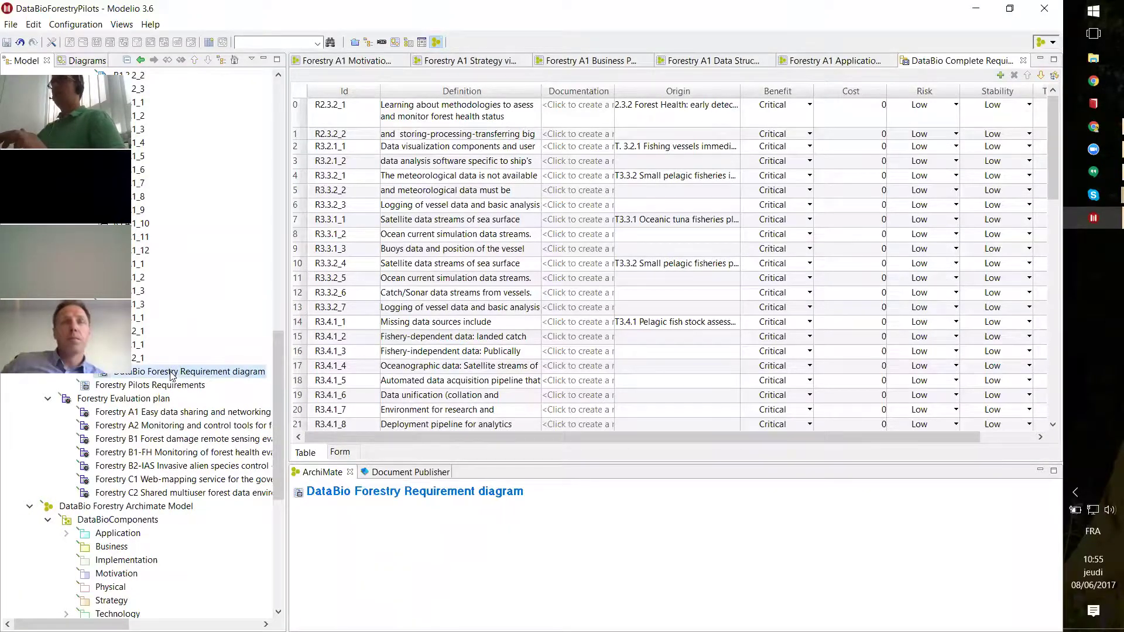
Step: Open the DataBio Forestry Requirement diagram, add requirement R1.4.1_7 to it and enlarge the DataBio Complete Requirement container
double_click(103, 375)
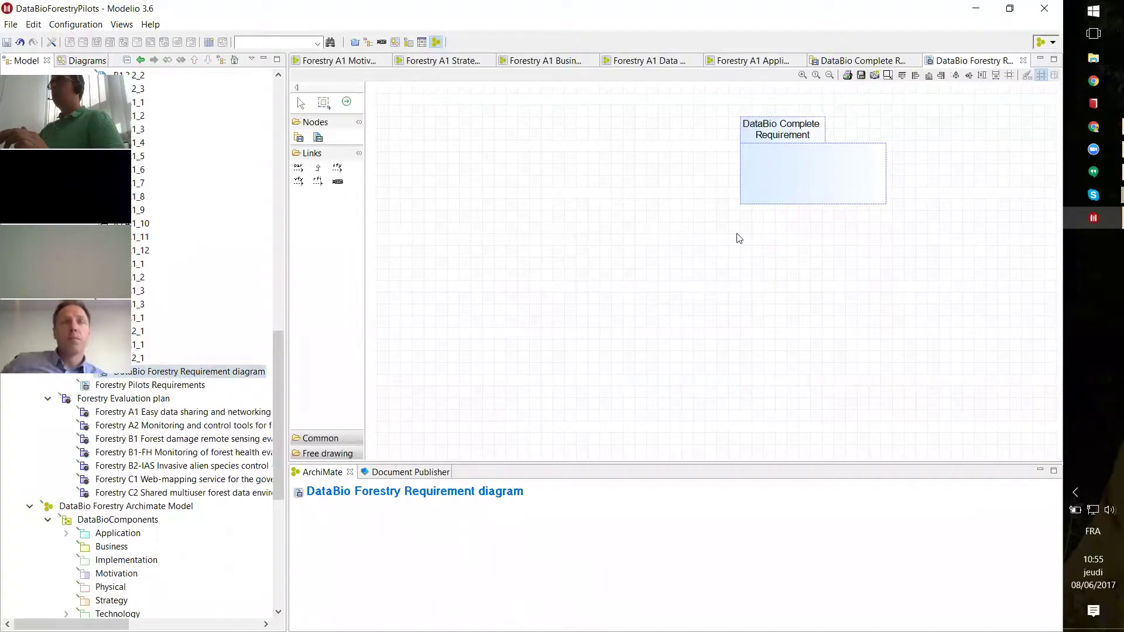
left_click_drag(138, 183, 529, 246)
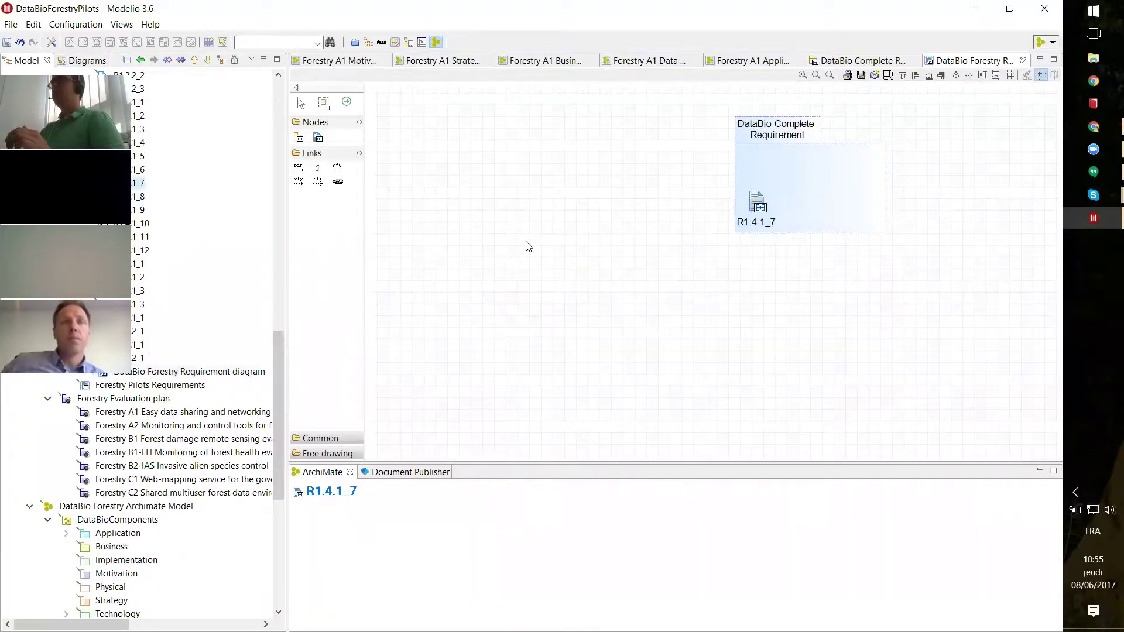
left_click(752, 182)
left_click_drag(735, 233, 412, 400)
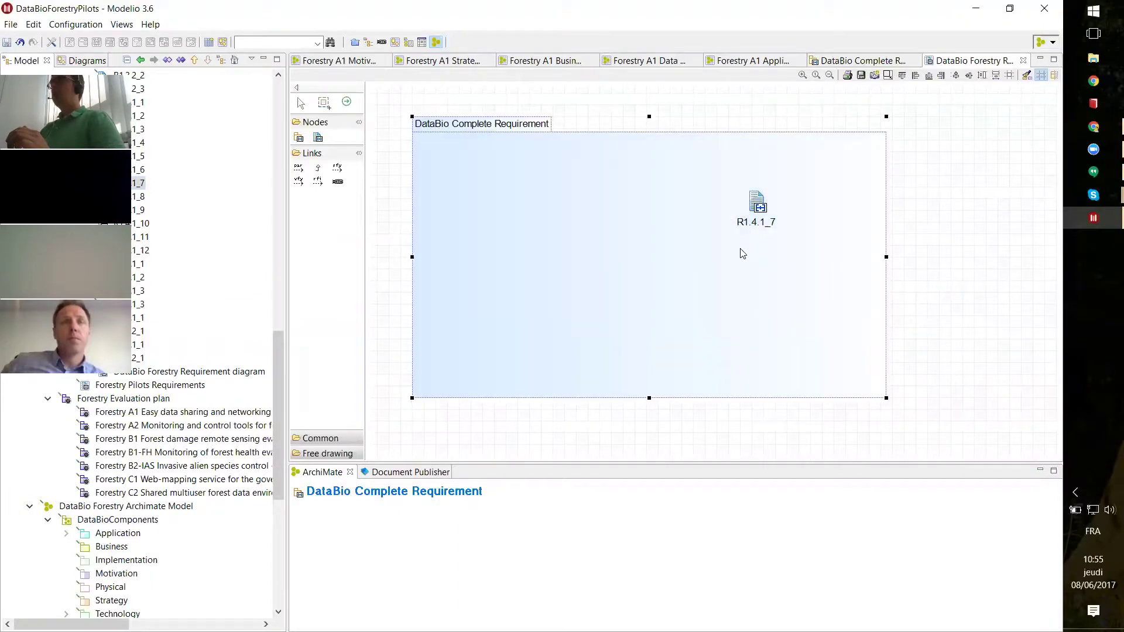
Step: Collapse DataBio Complete Requirement and the Requirement Model in the model tree, and widen the tree to show full element names
left_click_drag(281, 402, 273, 525)
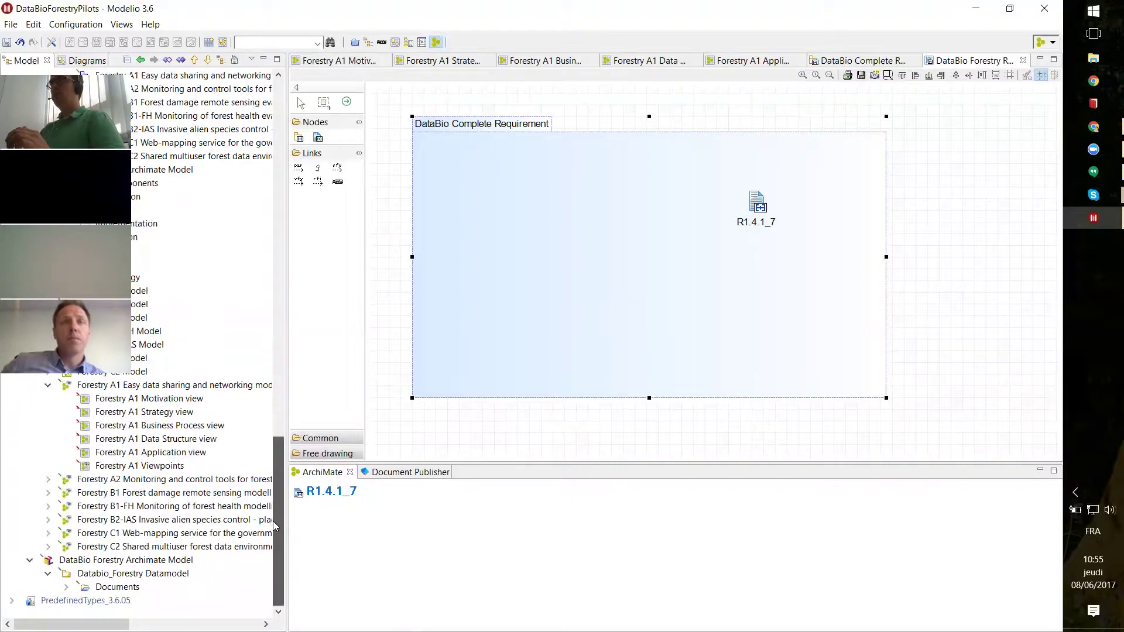
scroll(273, 521, "up", 4)
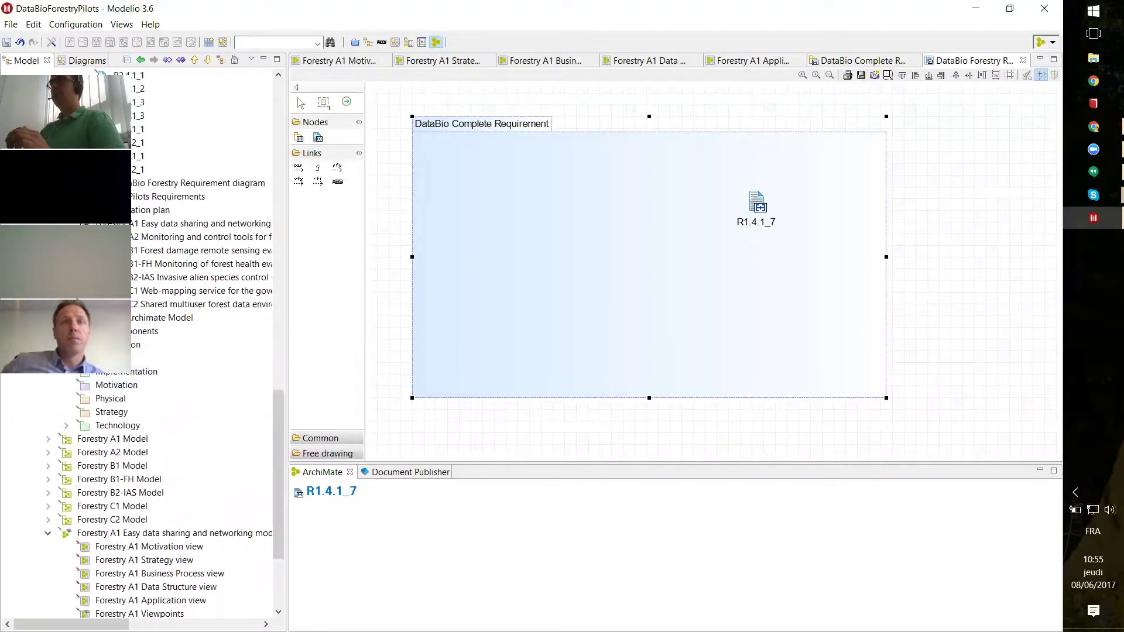
scroll(141, 410, "down", 3)
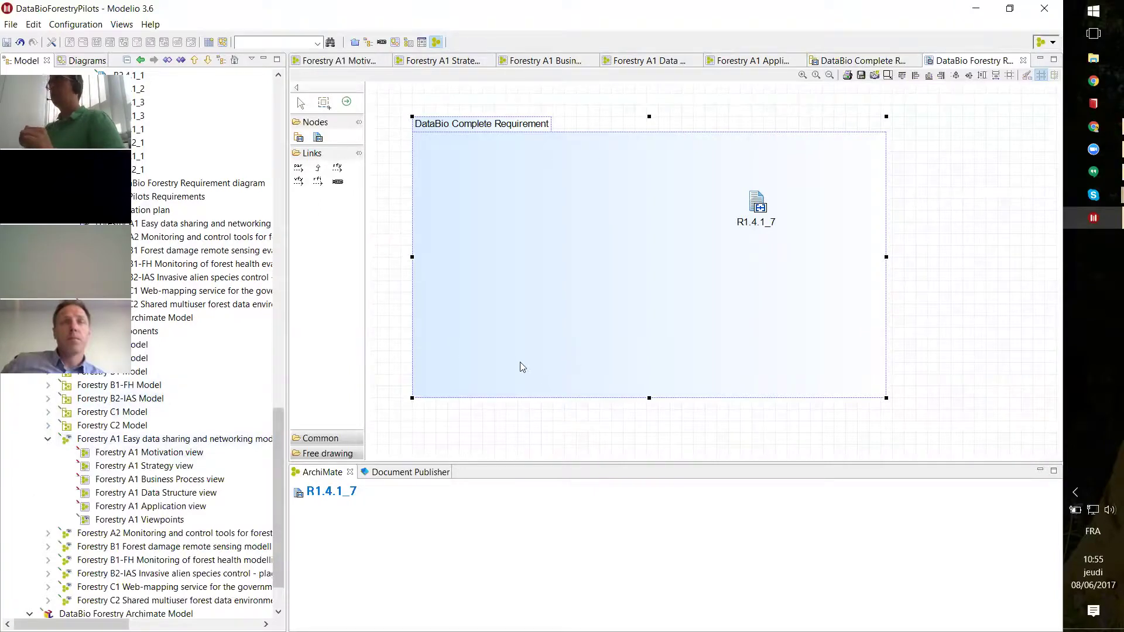
left_click_drag(275, 452, 285, 122)
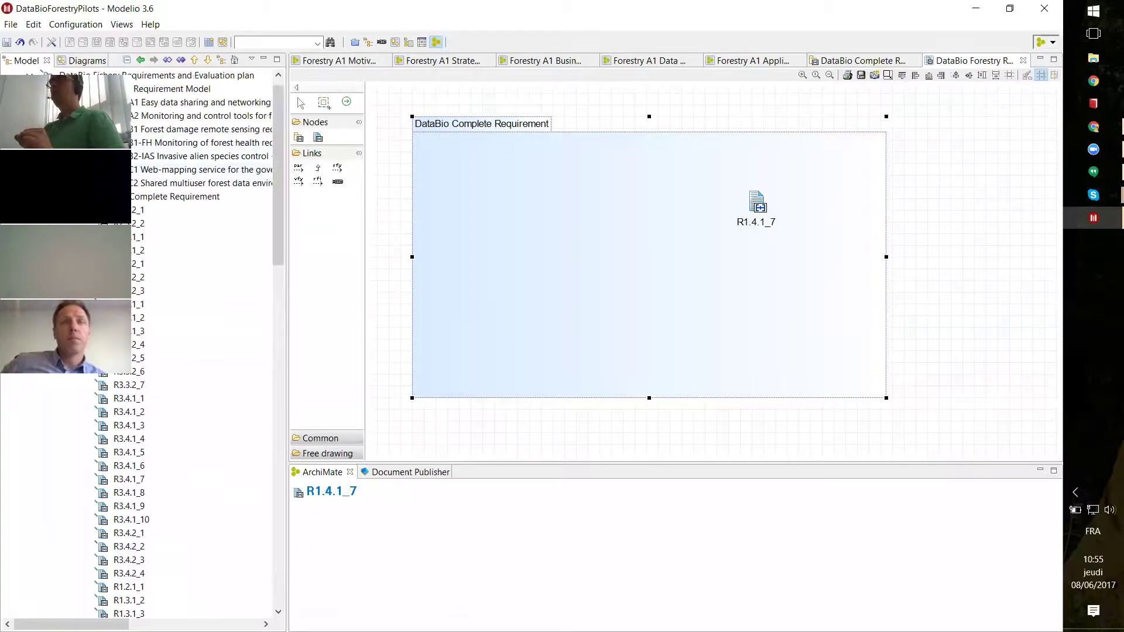
left_click(66, 196)
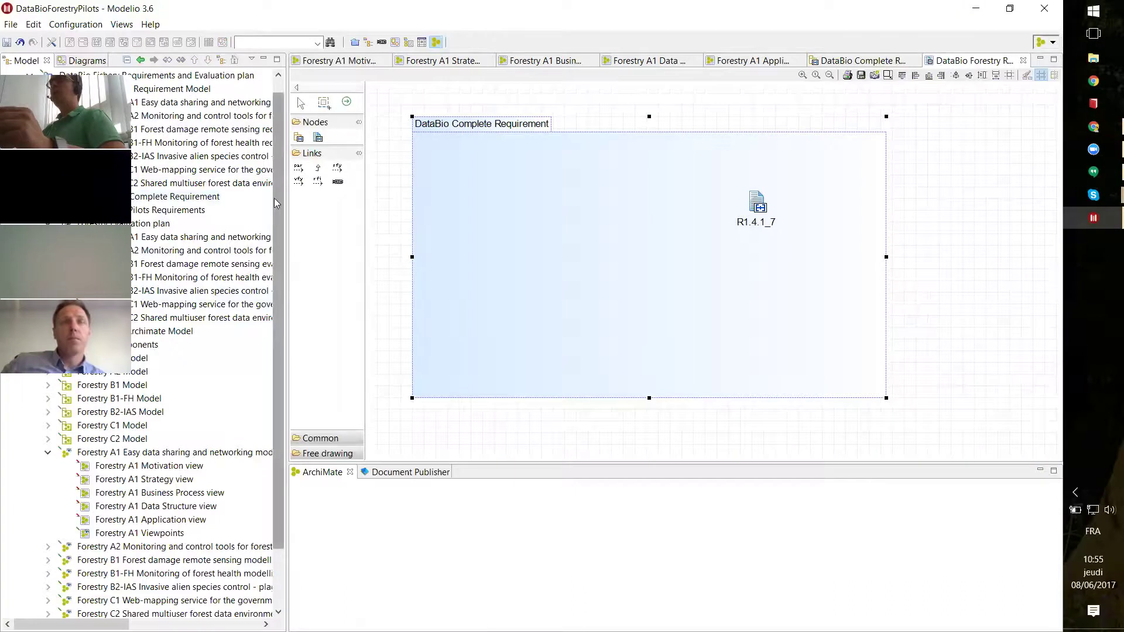
left_click_drag(286, 203, 394, 206)
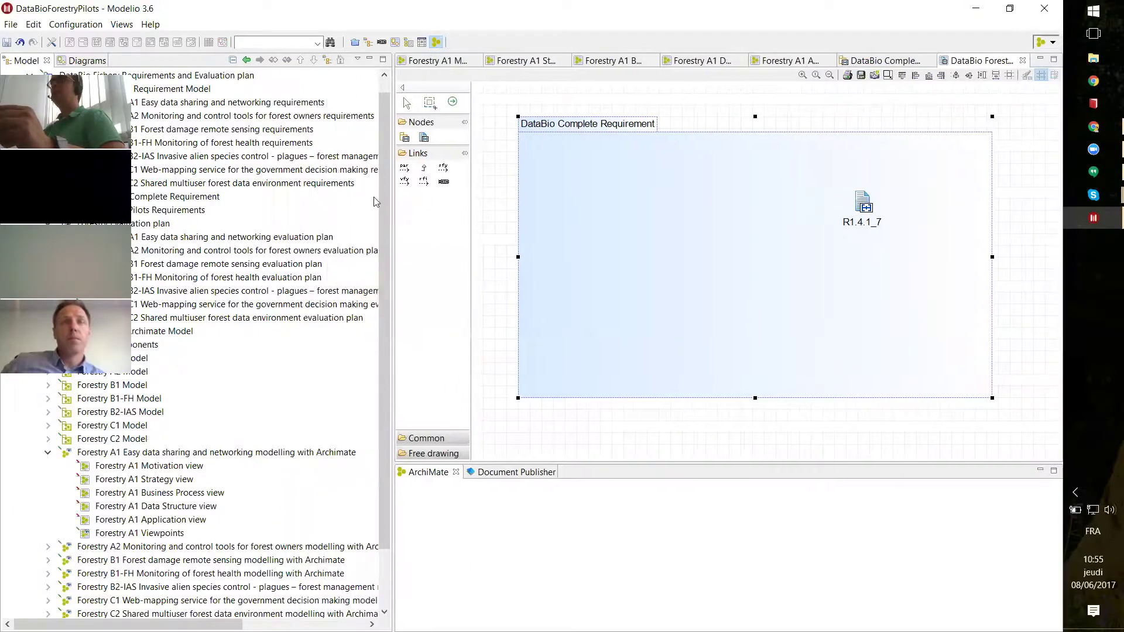
left_click(48, 88)
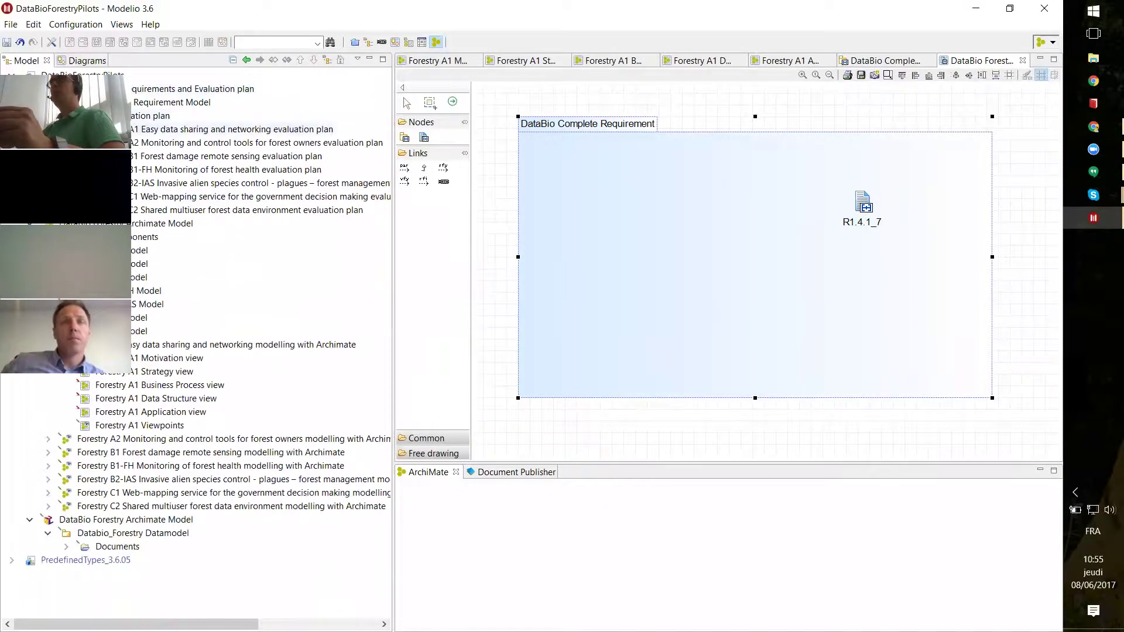
Step: View the Forestry A1 Easy data sharing and networking evaluation plan table, then show the Forestry A1 Motivation view
left_click(234, 129)
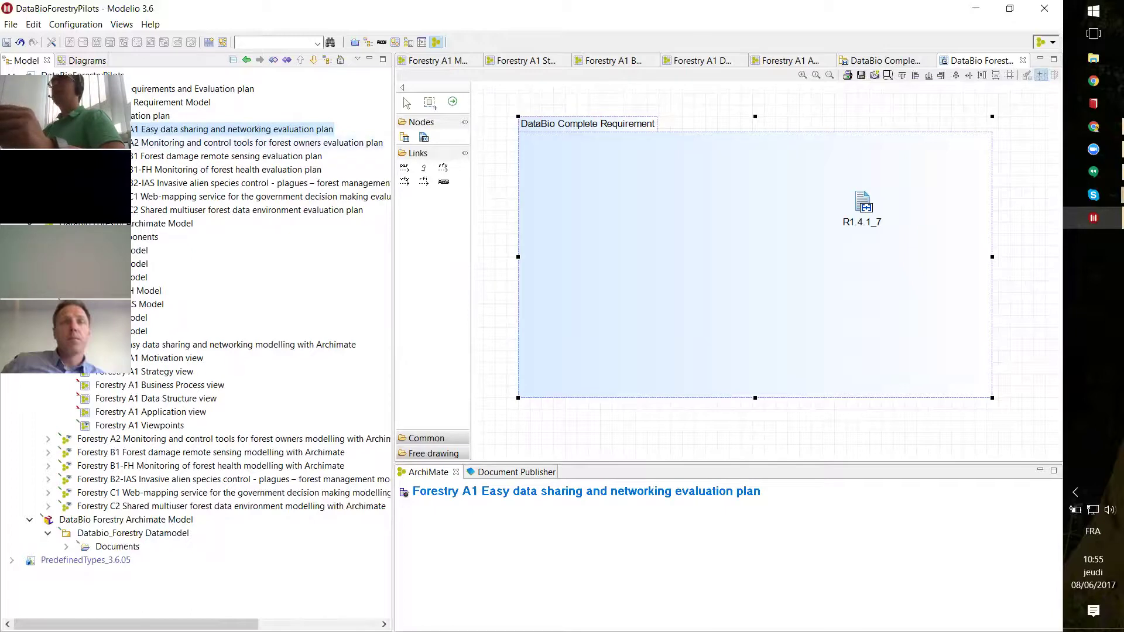
left_click(245, 143)
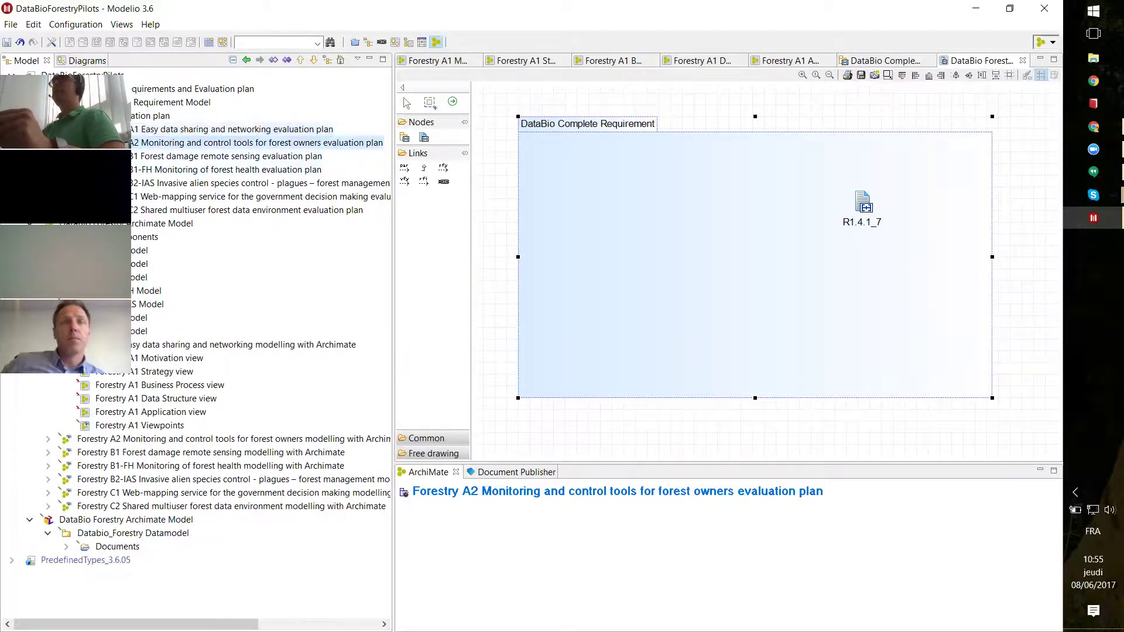
double_click(235, 129)
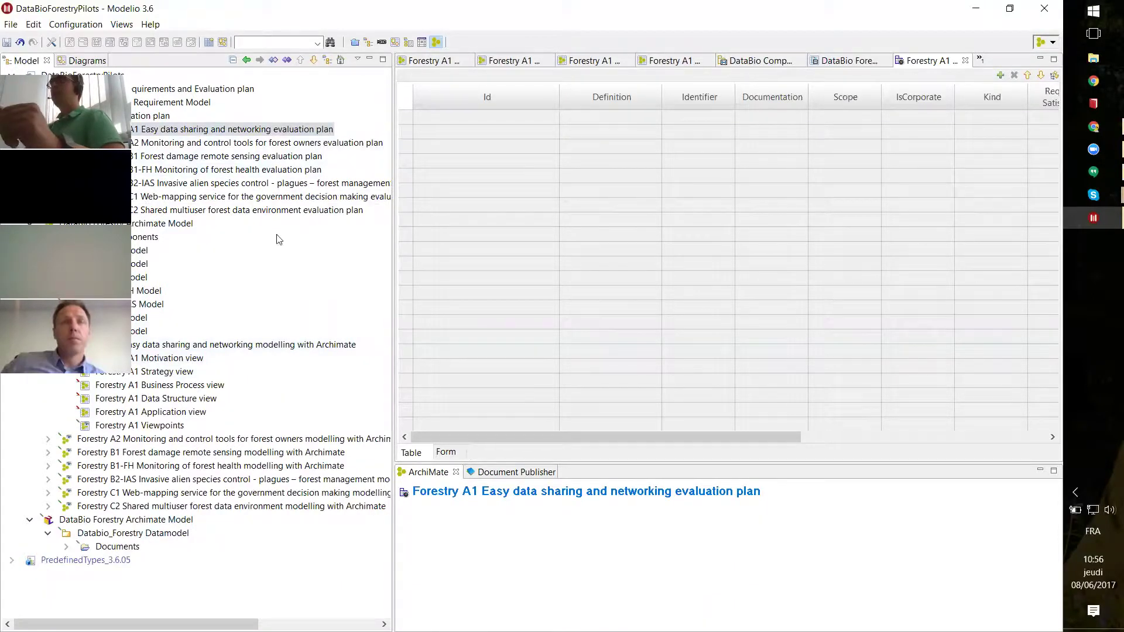
left_click(169, 360)
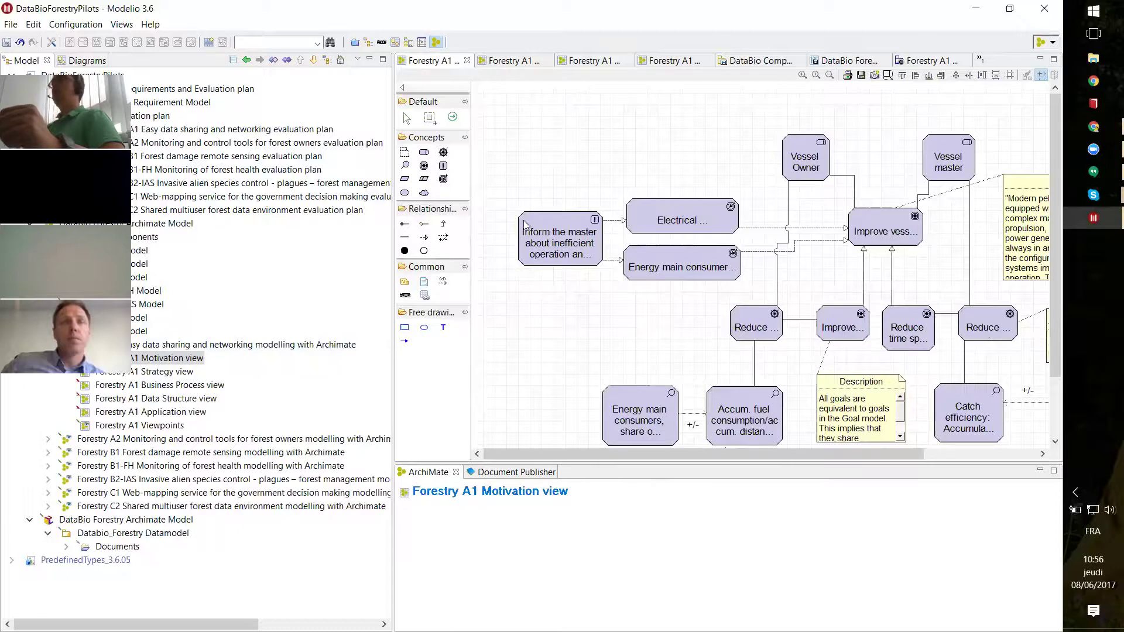
Step: Populate the Forestry A1 evaluation plan by refinement from the Motivation view's goals, excluding the first "Reduce time spent" entry and the energy consumption goal
left_click(172, 130)
right_click(172, 131)
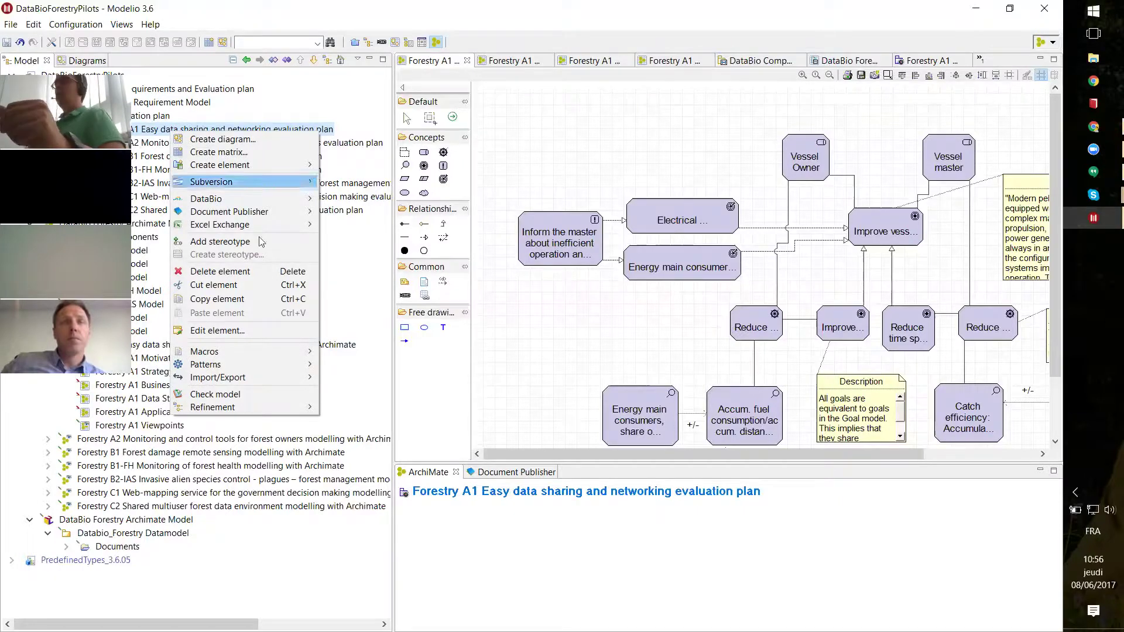
mouse_move(304, 408)
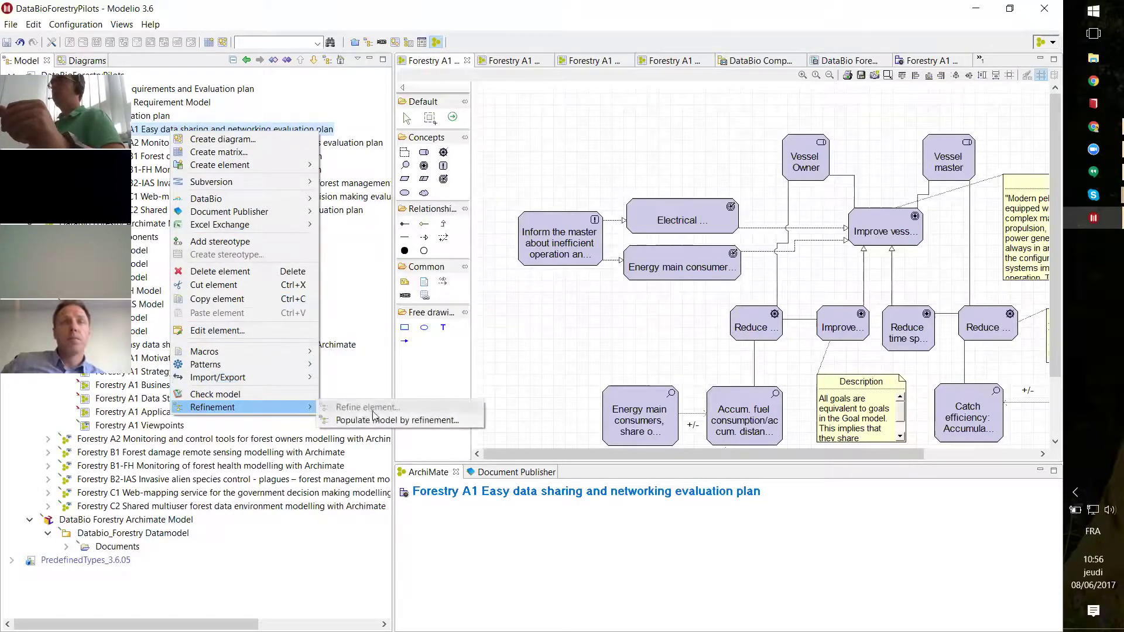
left_click(373, 420)
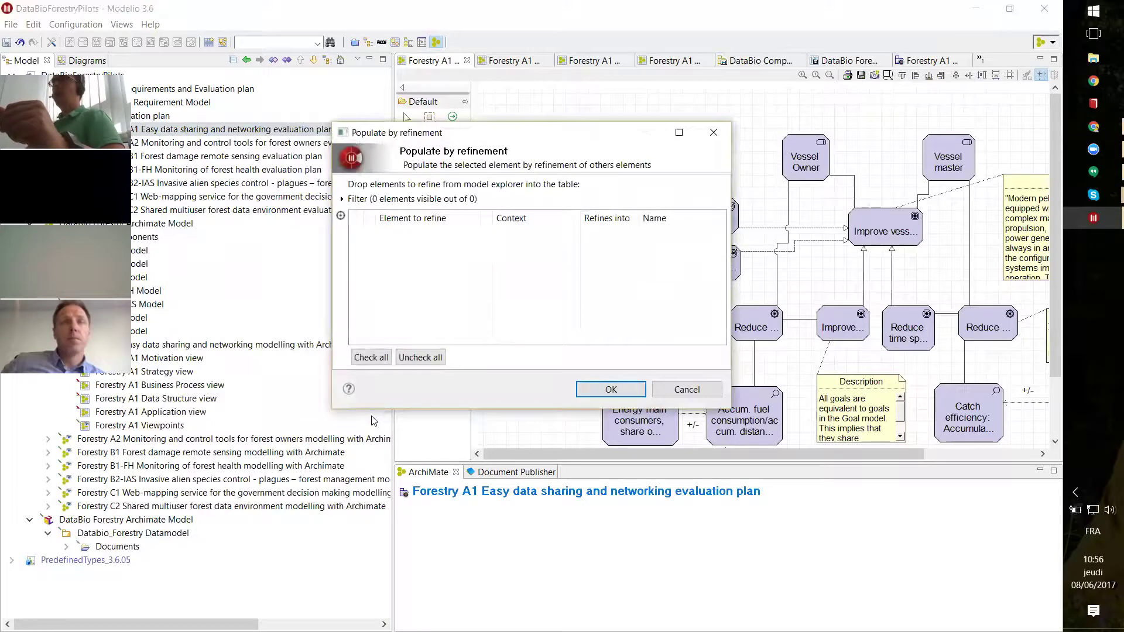
left_click_drag(170, 358, 404, 285)
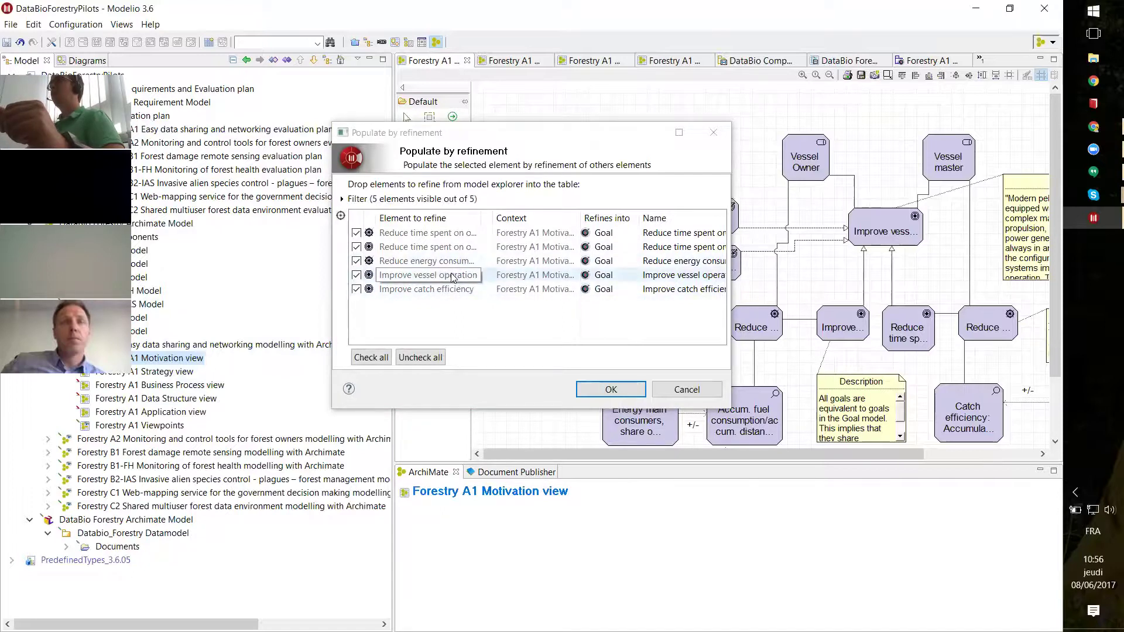
left_click(356, 261)
left_click(356, 232)
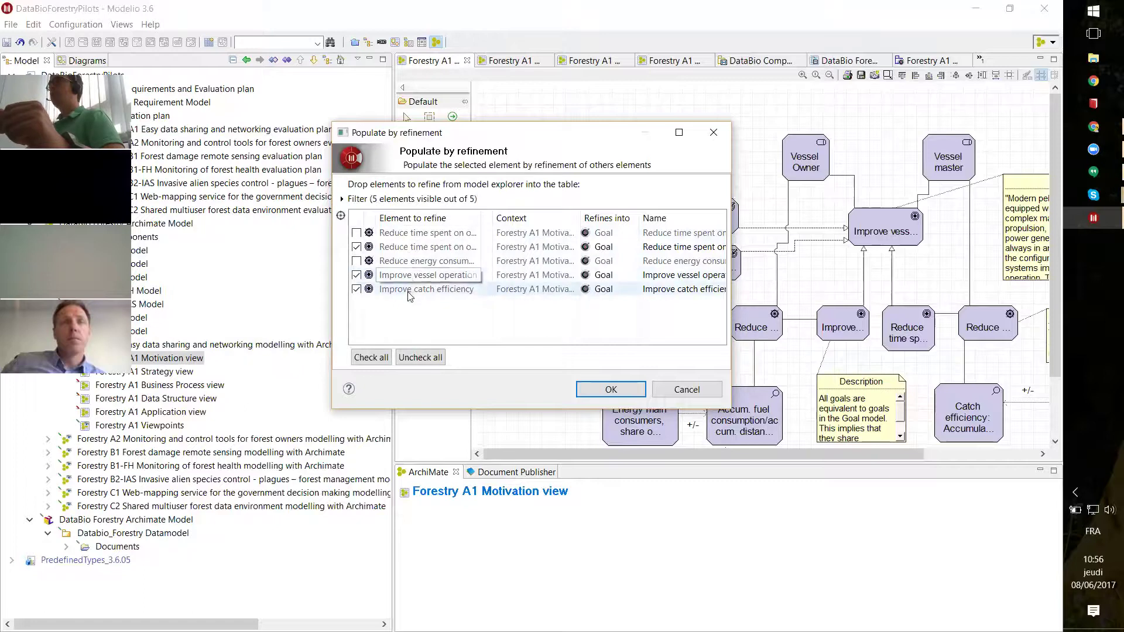
left_click(606, 390)
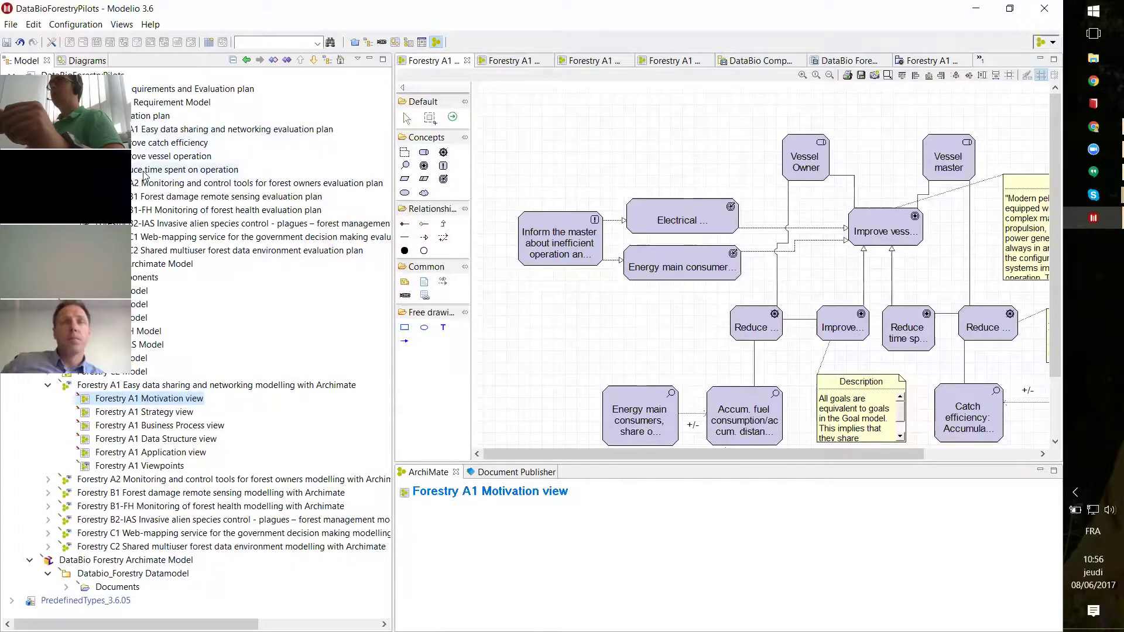
Step: Open the Forestry A1 evaluation plan table and examine its goals and all their property columns
double_click(140, 129)
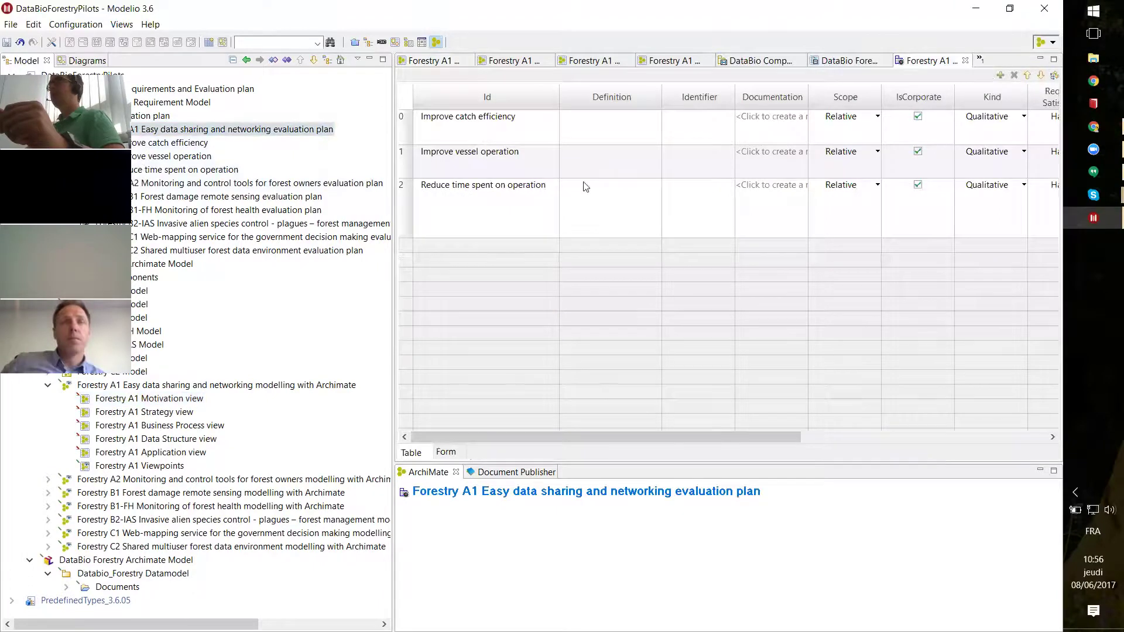
left_click_drag(686, 436, 927, 436)
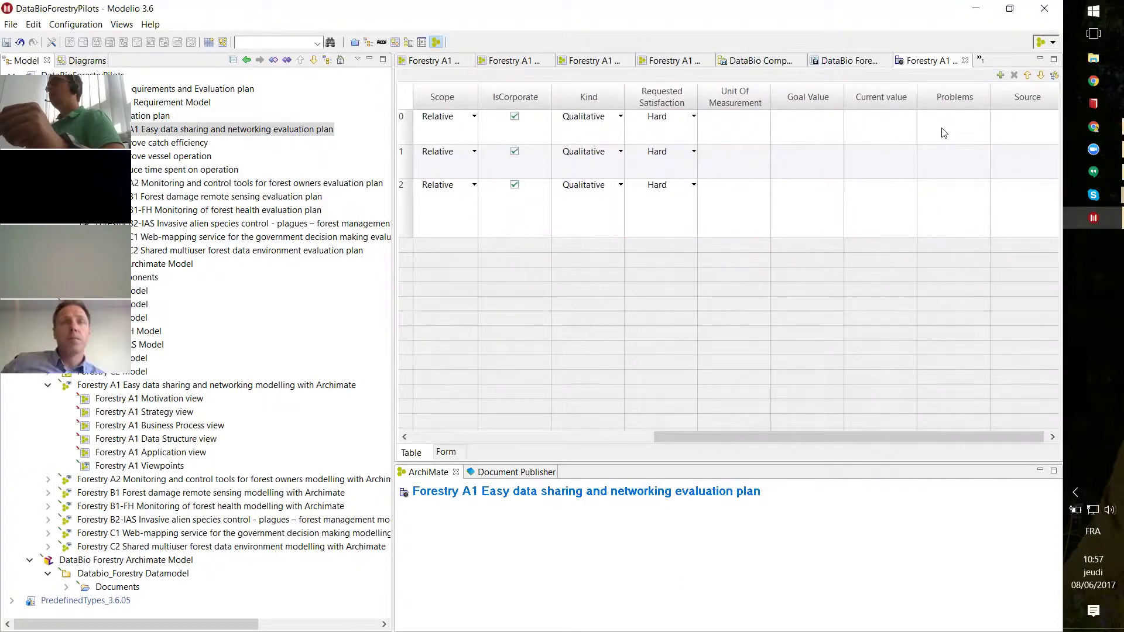
left_click_drag(956, 437, 504, 452)
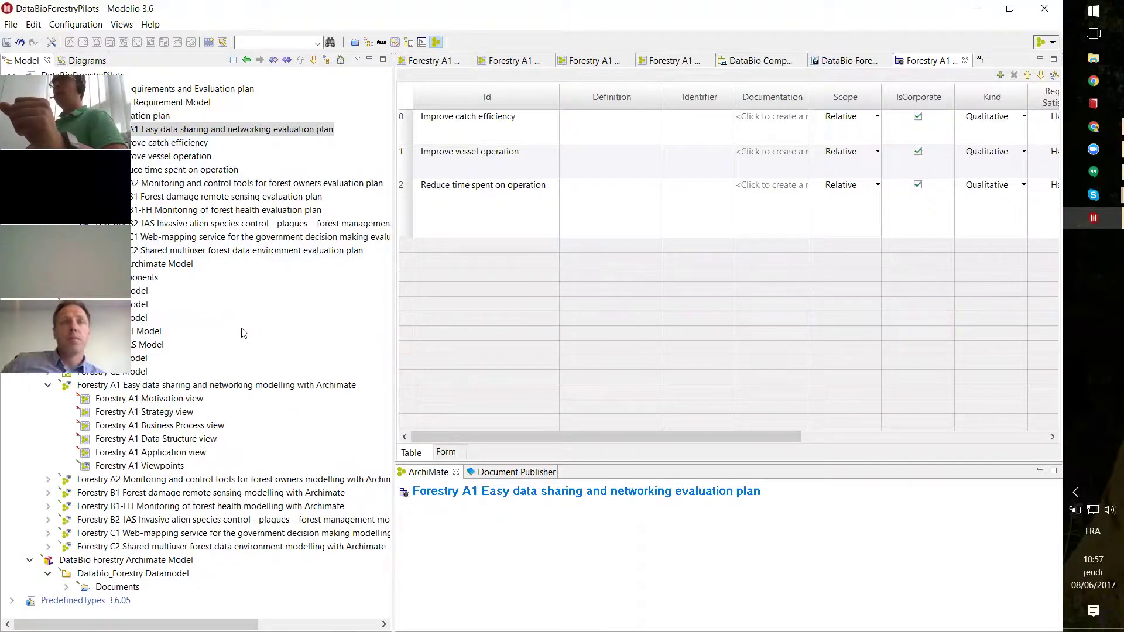
Step: In the Forestry A1 Motivation view, set the Improve catch efficiency goal's equivalent to the matching goal from the Forestry A1 evaluation plan
double_click(167, 399)
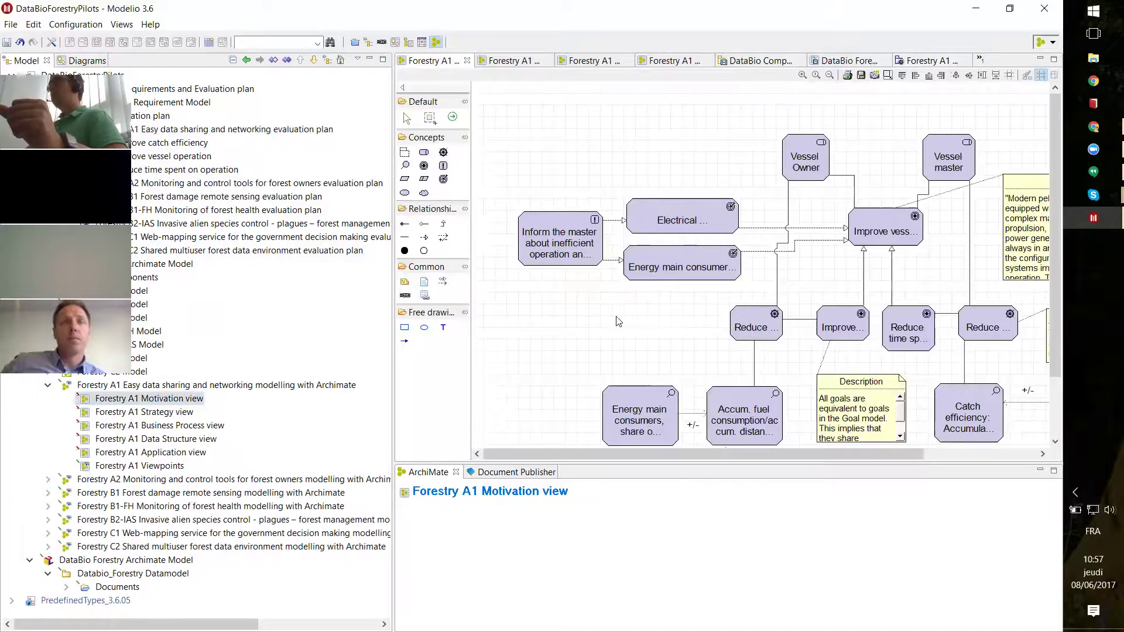
left_click(839, 328)
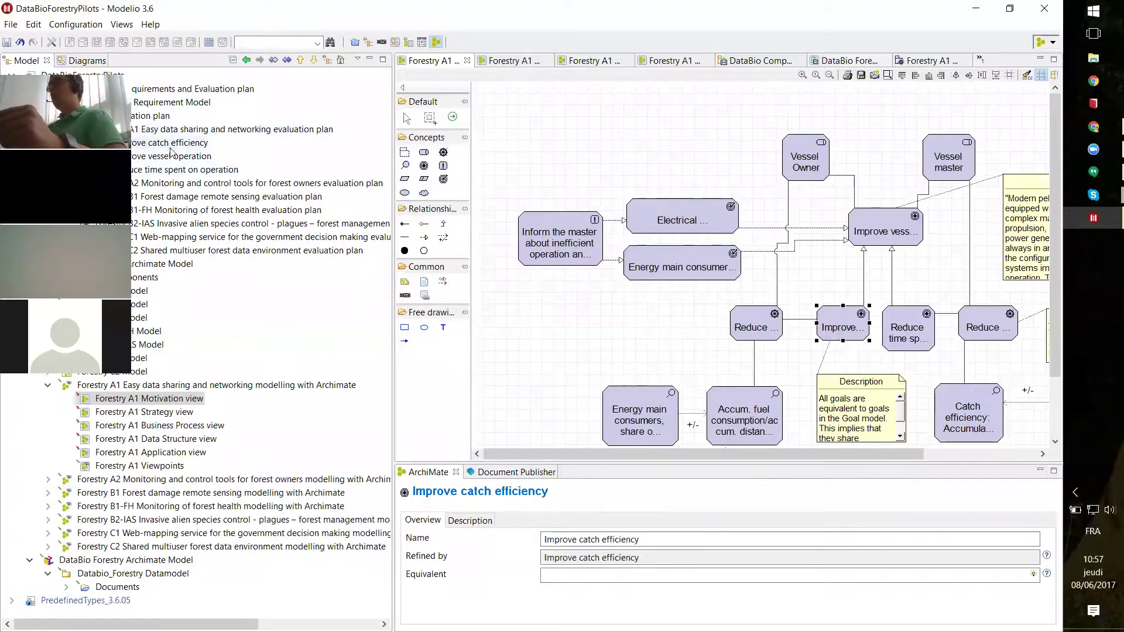
left_click(560, 575)
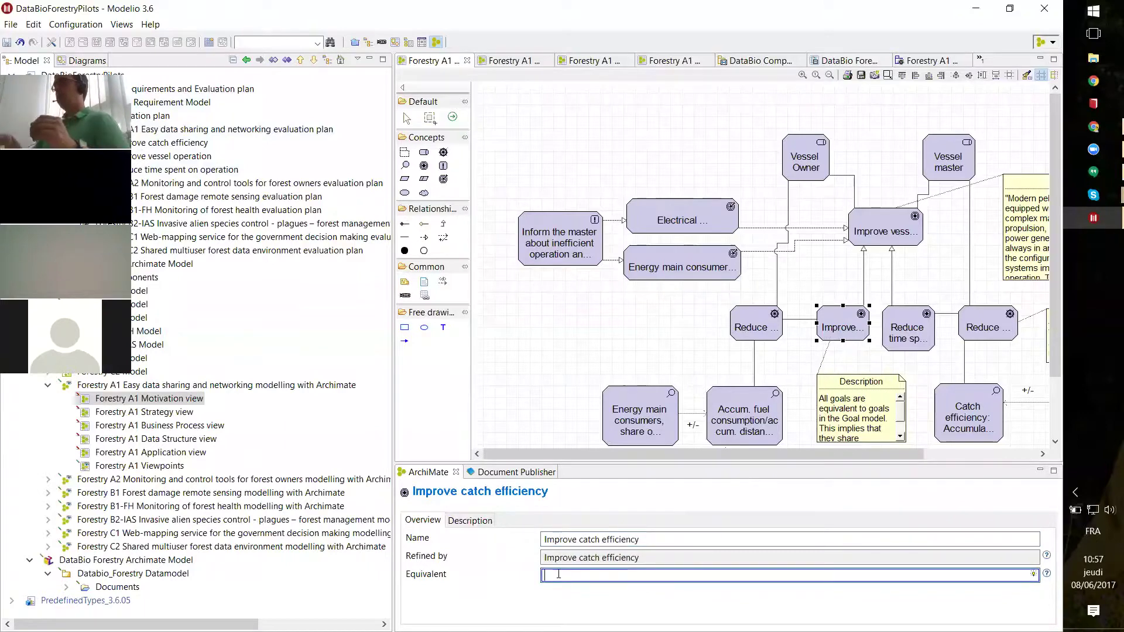
type("Impro")
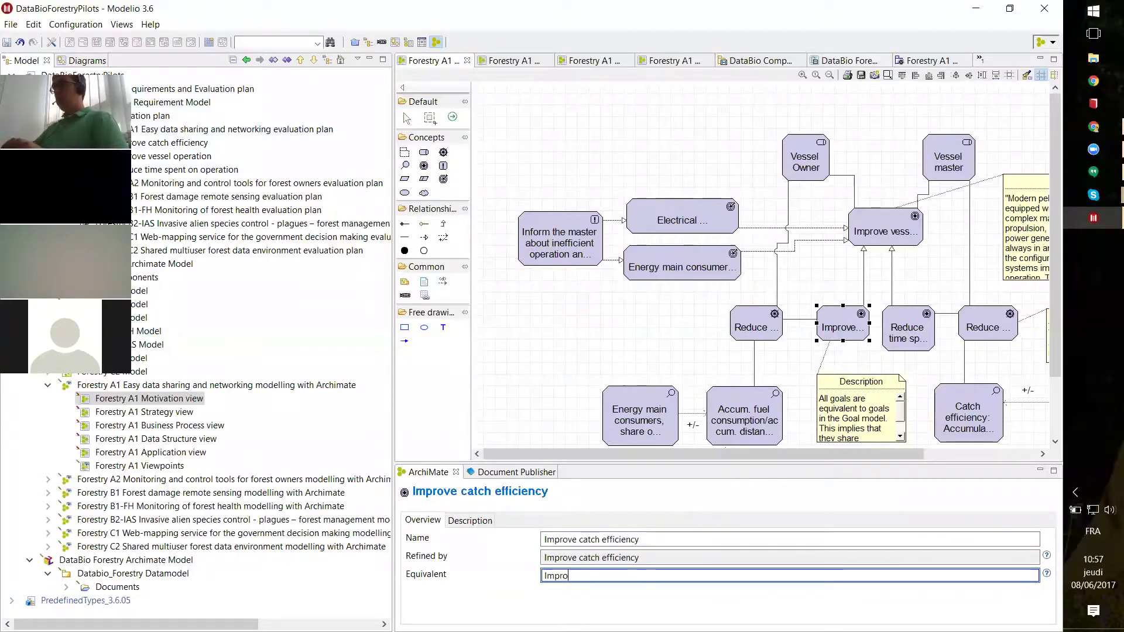
key("ctrl+space")
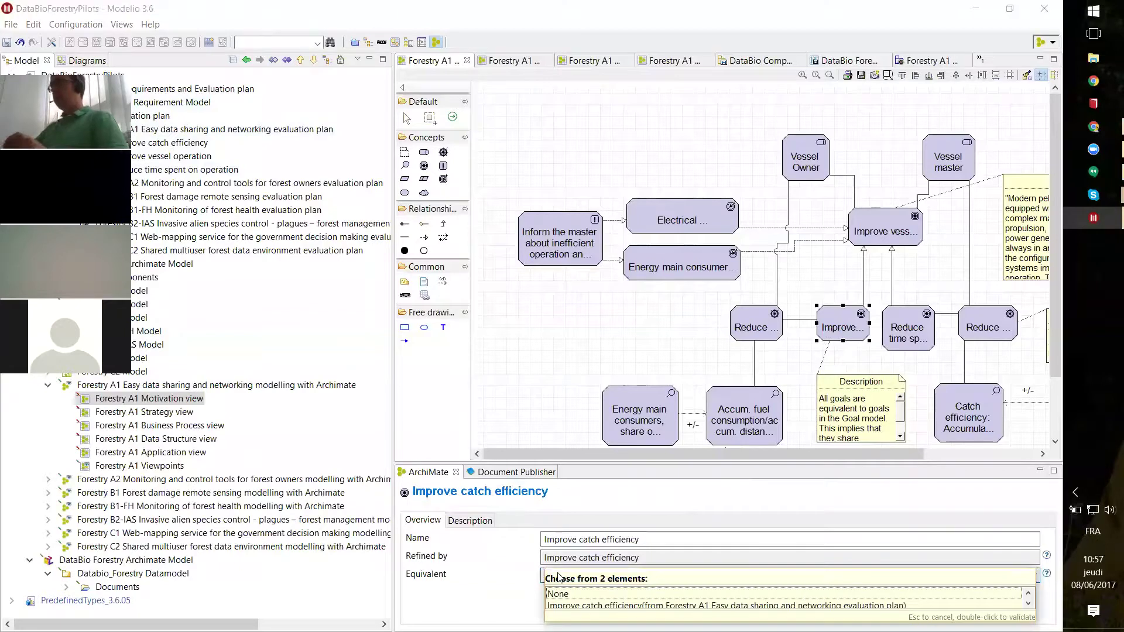
scroll(602, 592, "down", 1)
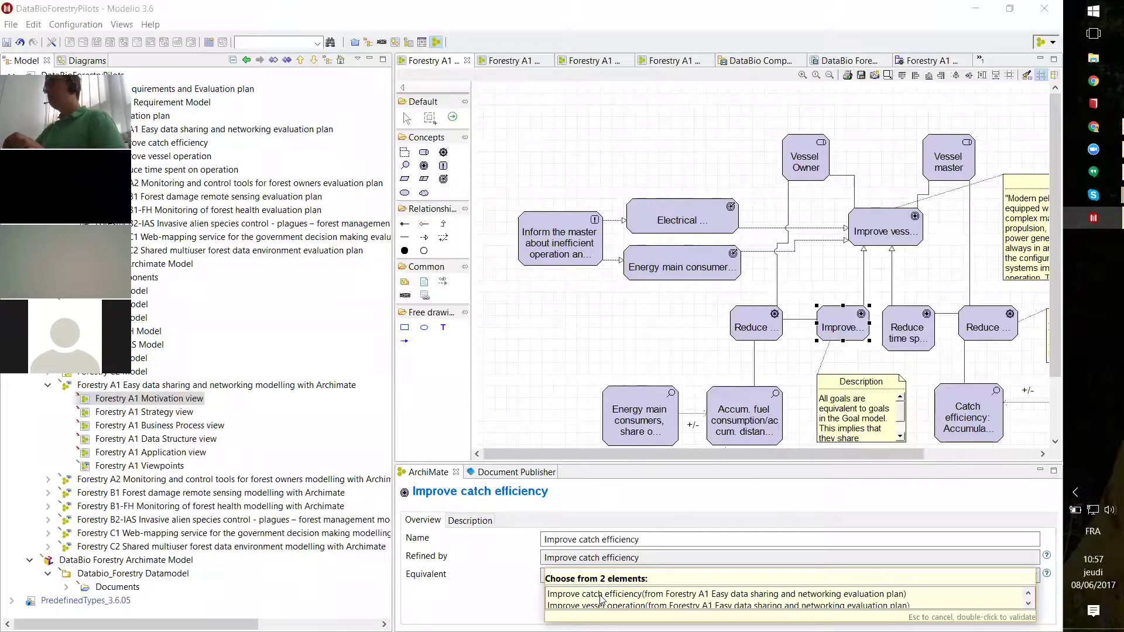
left_click(602, 595)
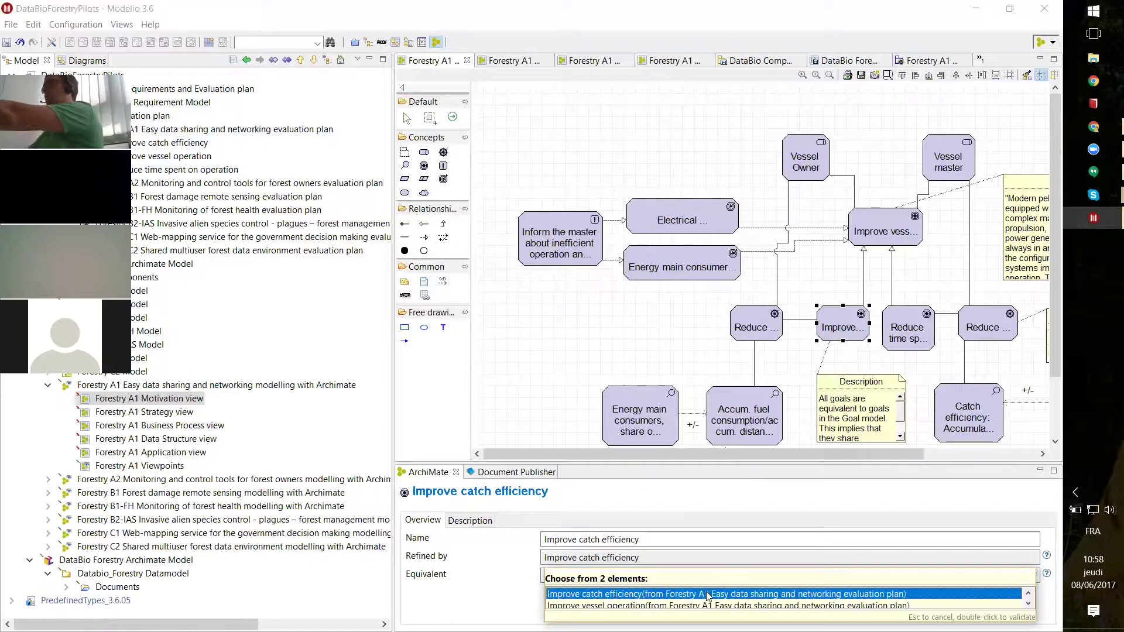
double_click(626, 595)
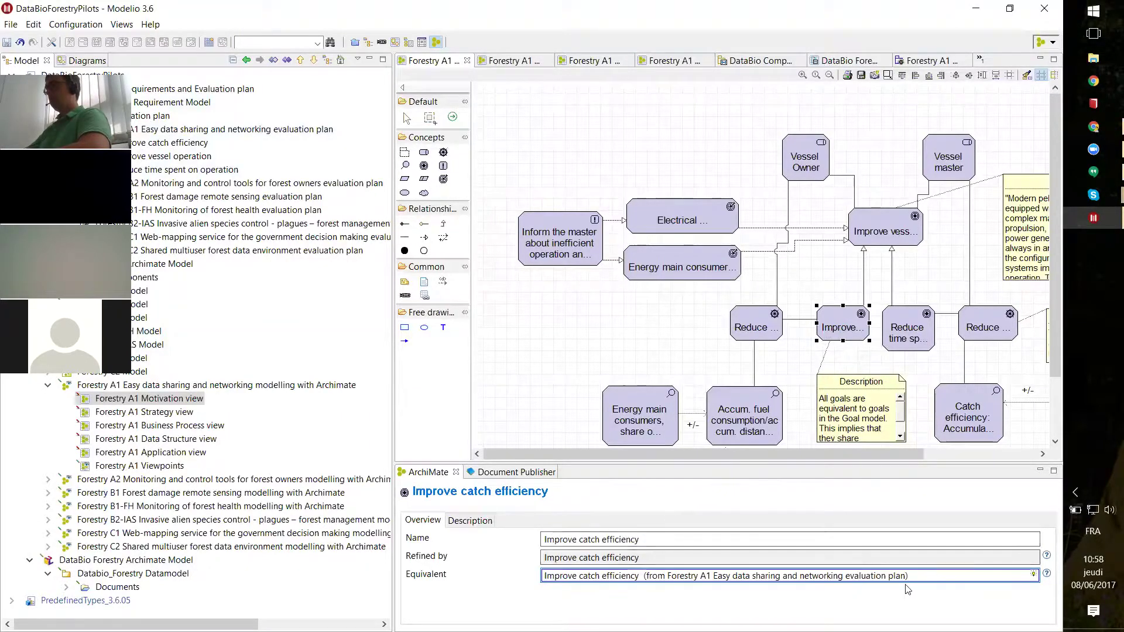
Step: Reselect the linked Improve catch efficiency goal in the Motivation view and examine its goal properties from Scope down to Source
left_click(674, 357)
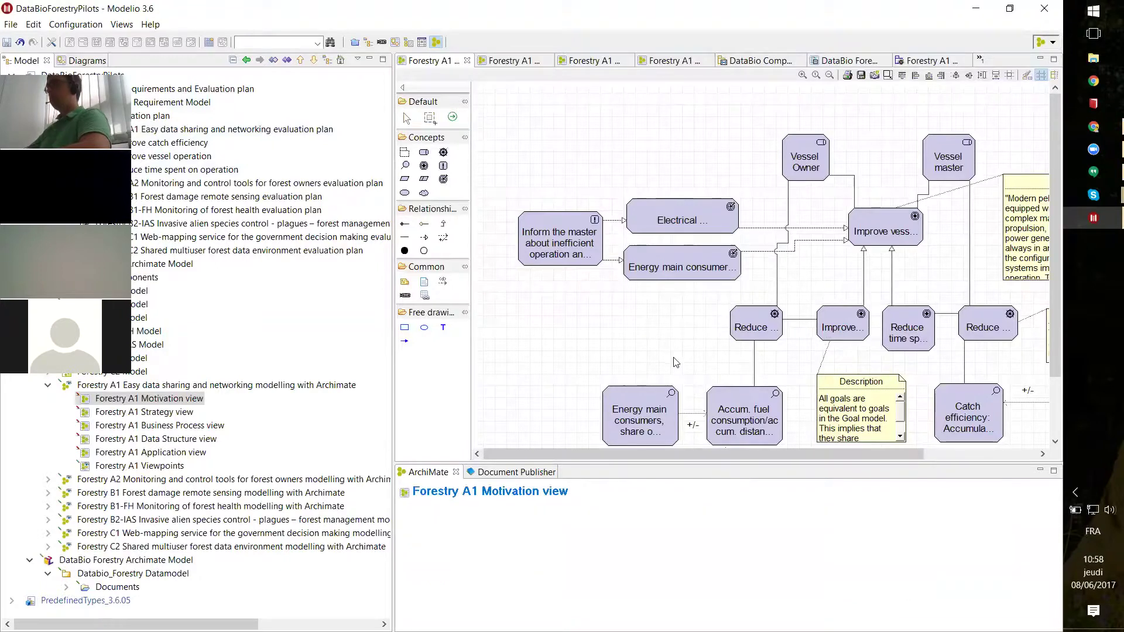
left_click(838, 321)
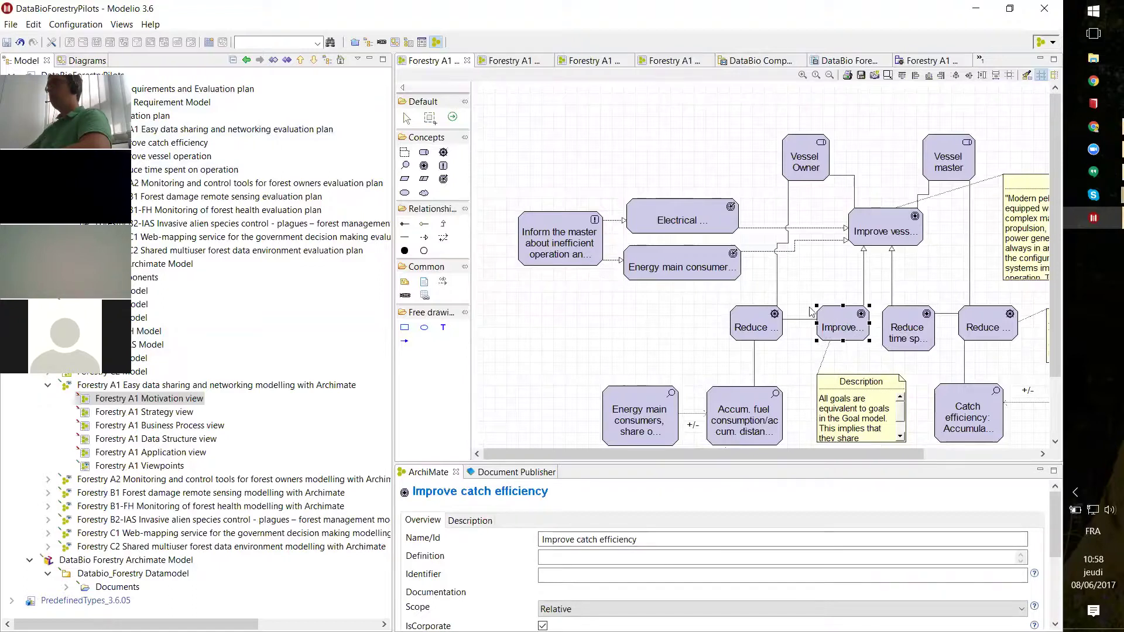
scroll(644, 556, "down", 3)
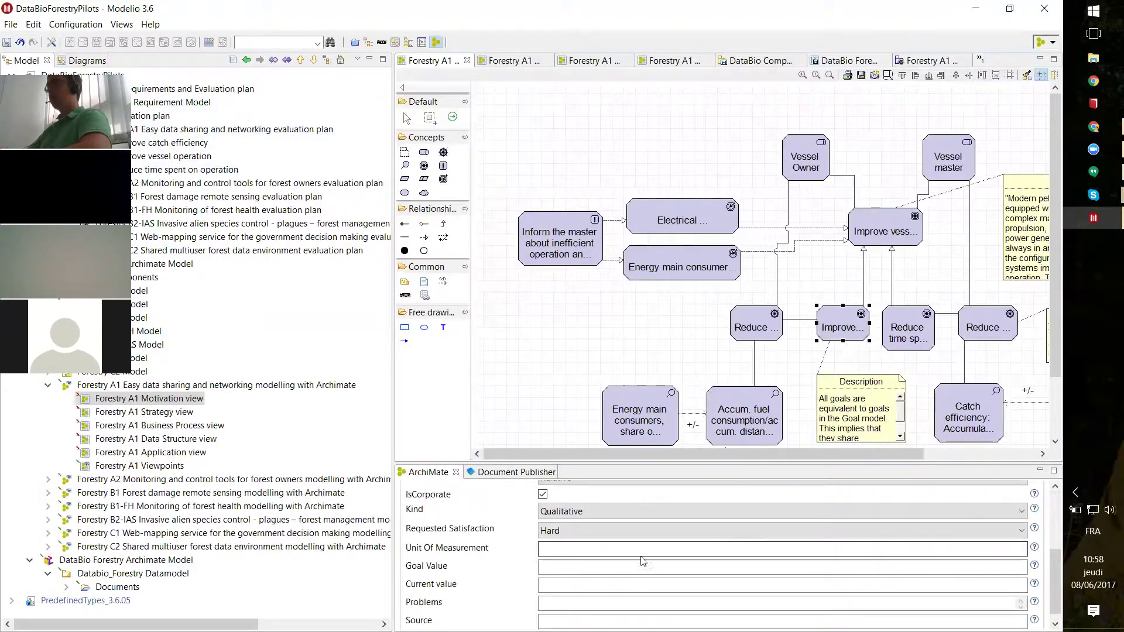
scroll(592, 585, "up", 1)
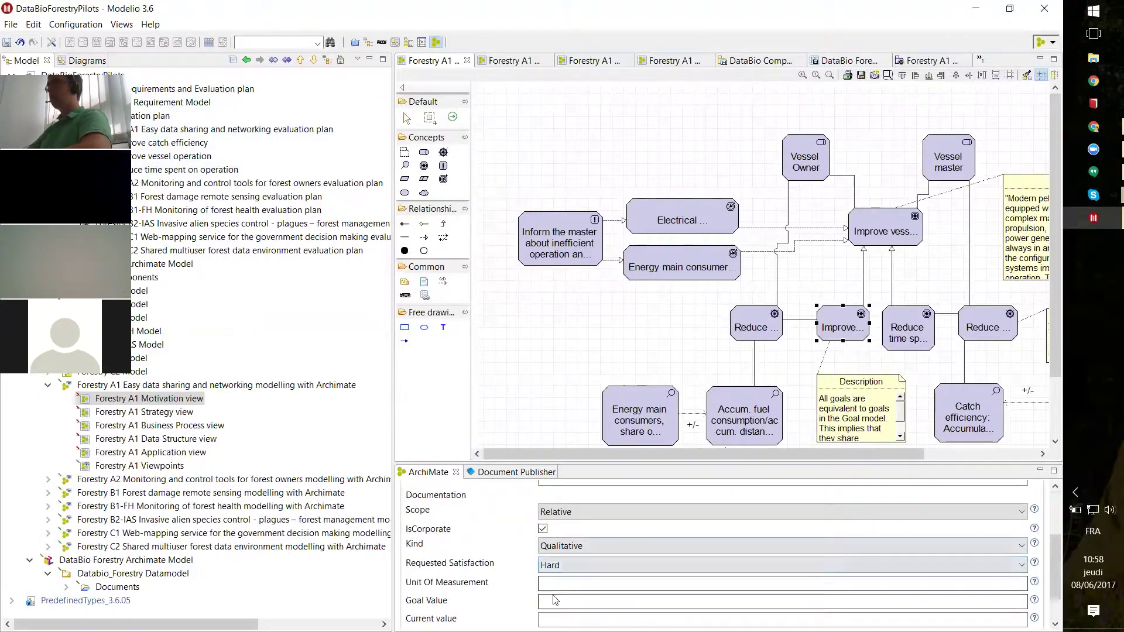
scroll(557, 606, "down", 1)
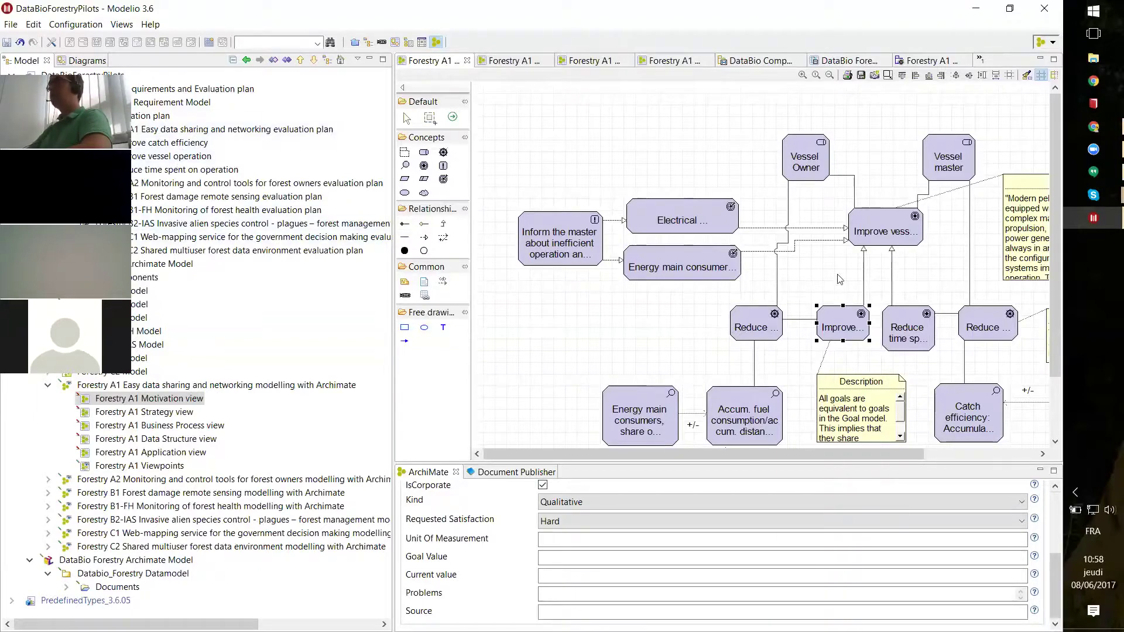
Step: Rename the selected goal as "Improve catch efficiency (new)"
left_click(844, 329)
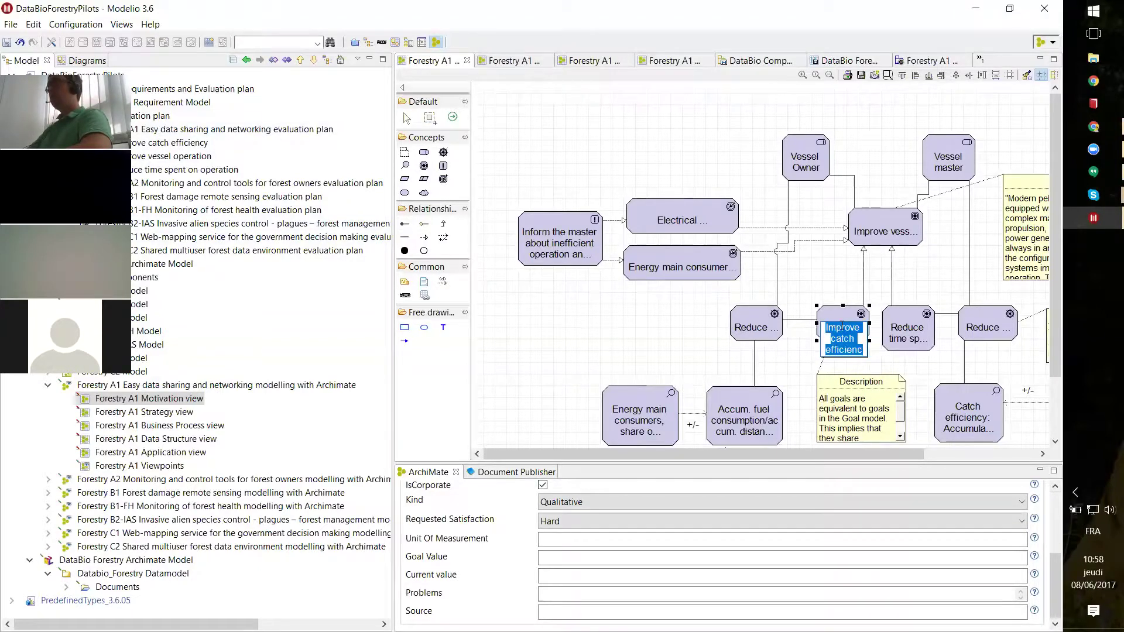
left_click(863, 348)
left_click_drag(863, 350, 858, 349)
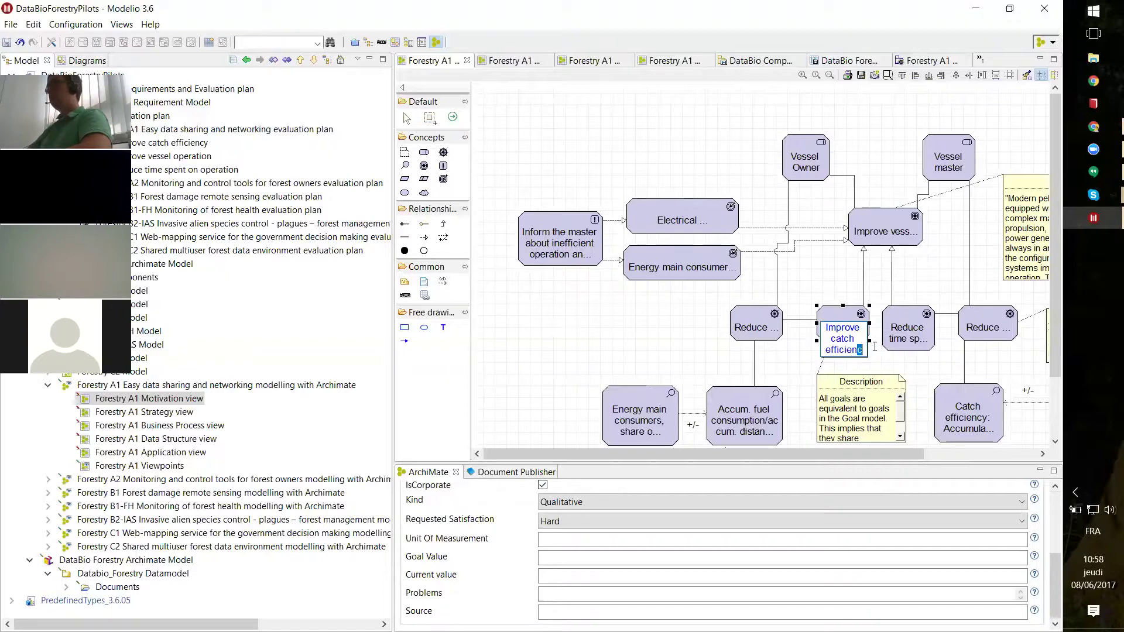
left_click(515, 523)
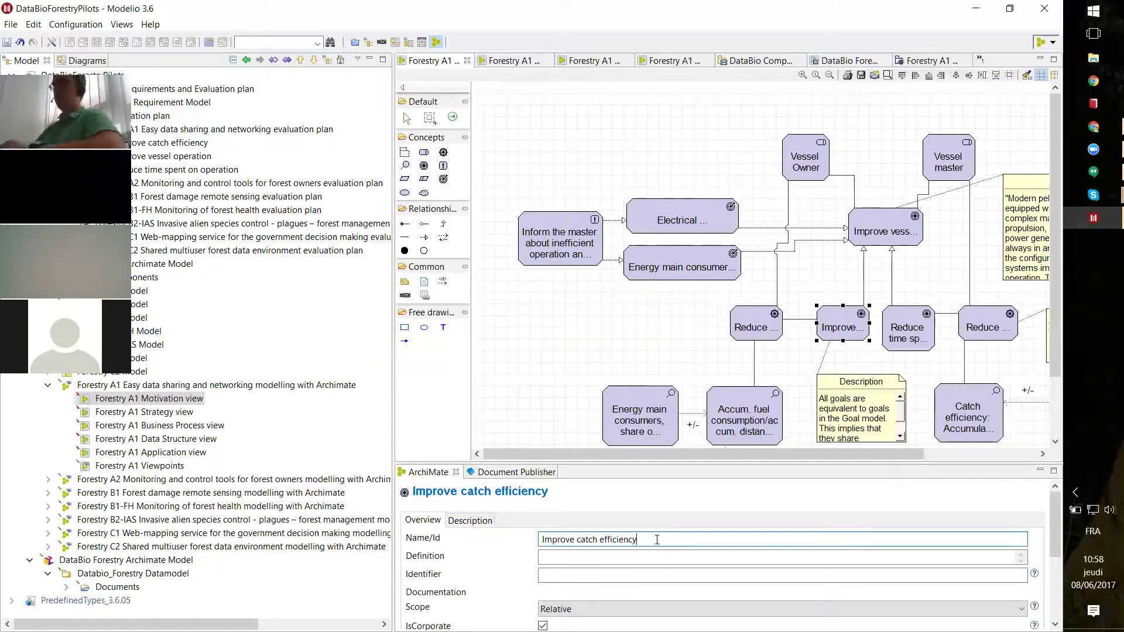
type("(new)")
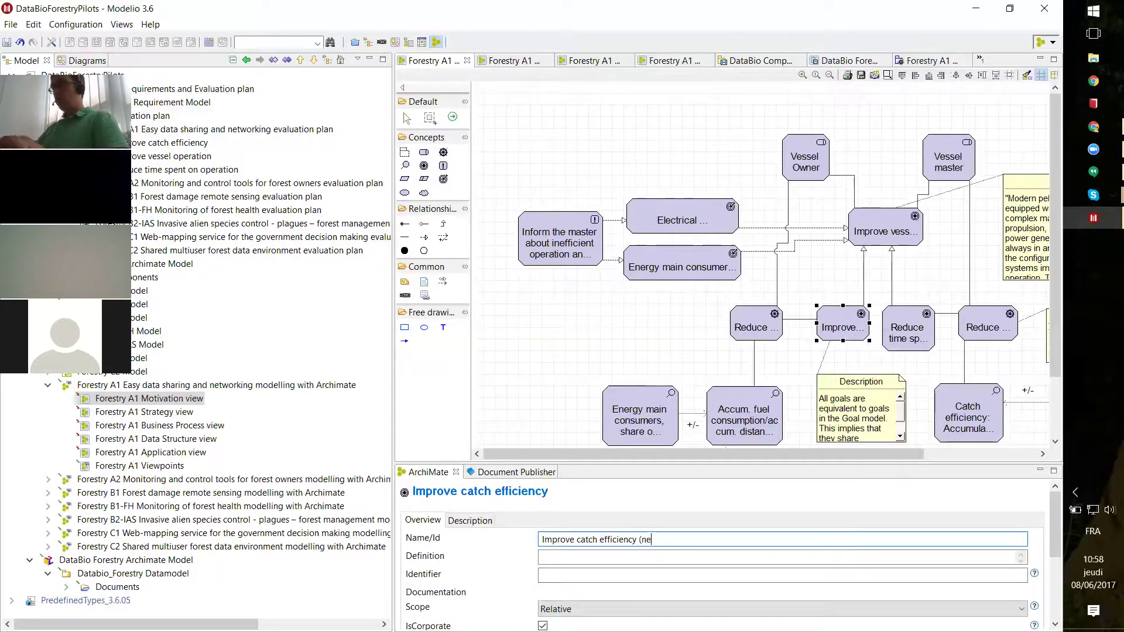
key("Return")
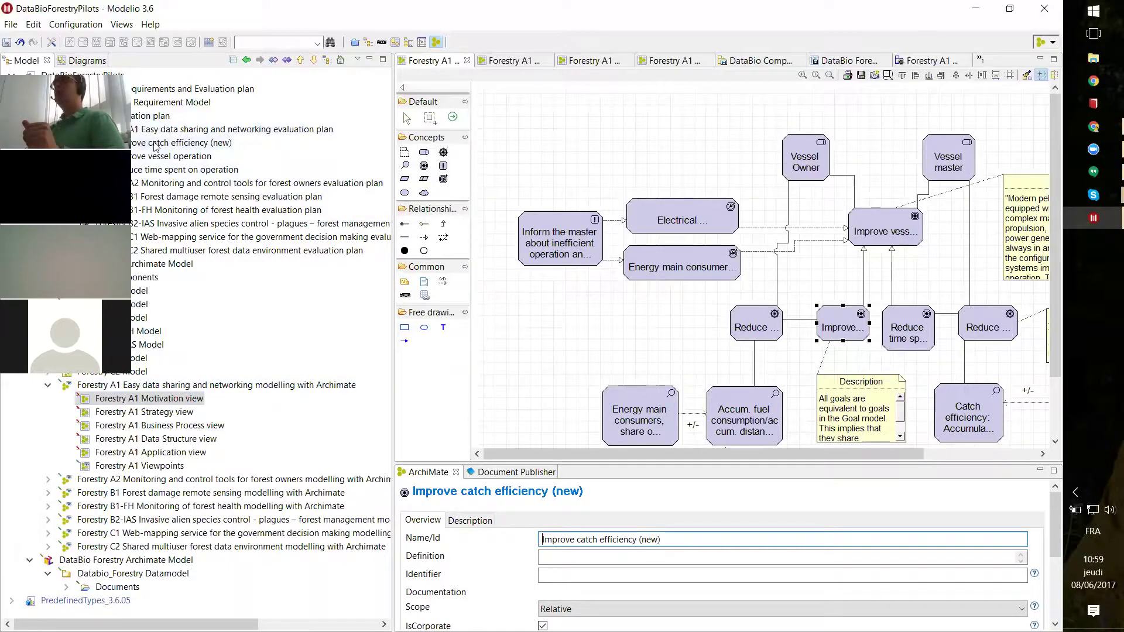
Step: Open the renamed catch efficiency goal from the Forestry A1 evaluation plan and review its unit of measurement, goal value and current value fields
left_click(534, 356)
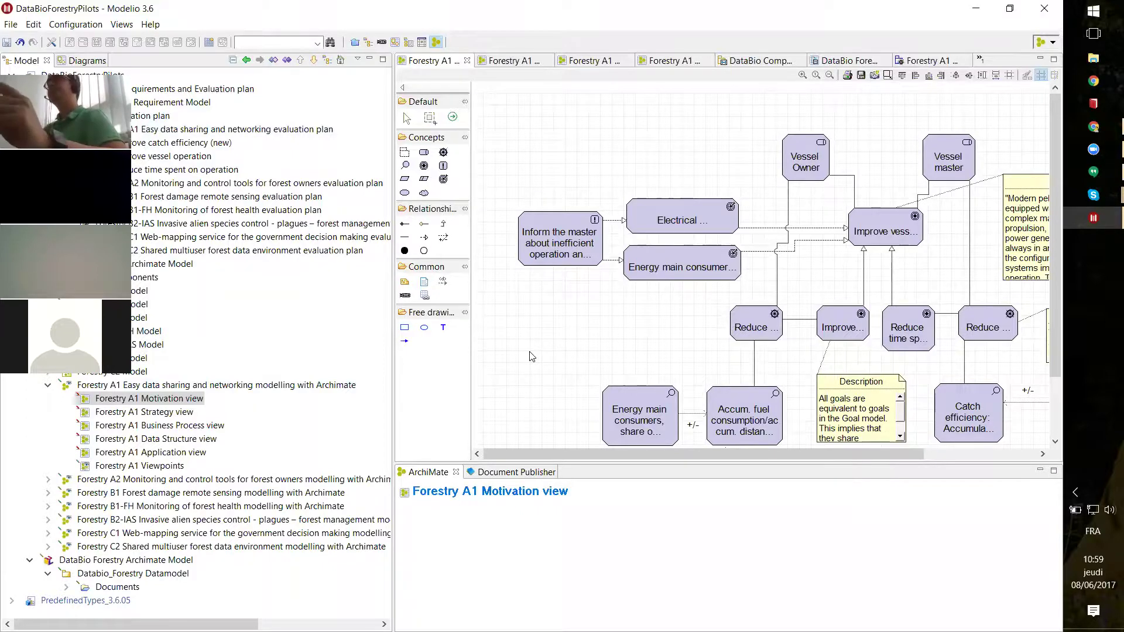
left_click(164, 412)
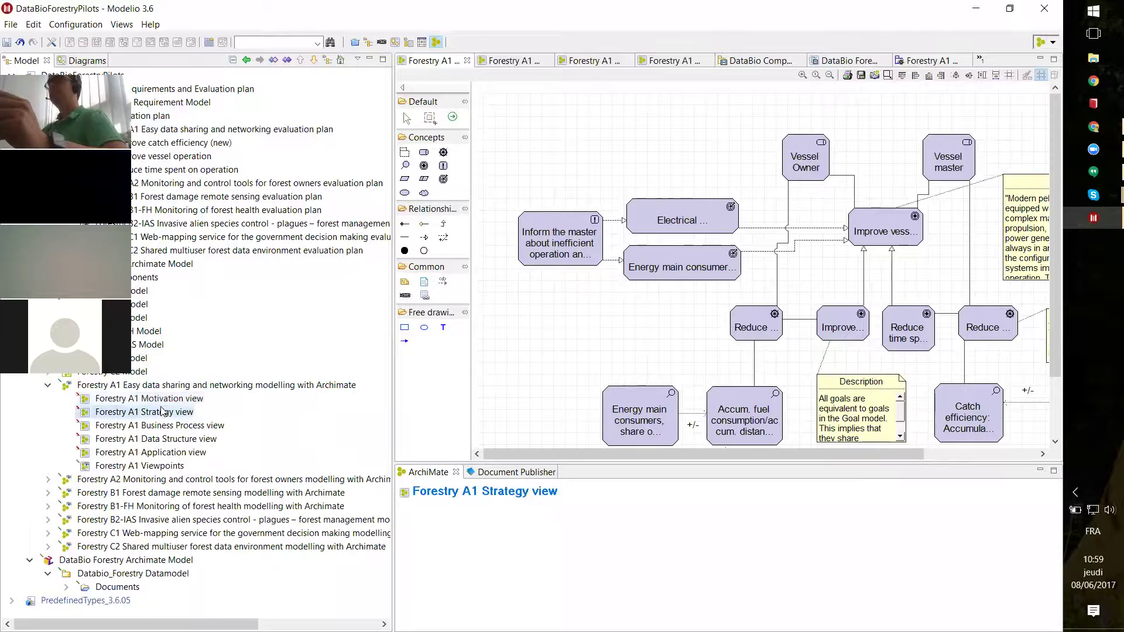
left_click(159, 145)
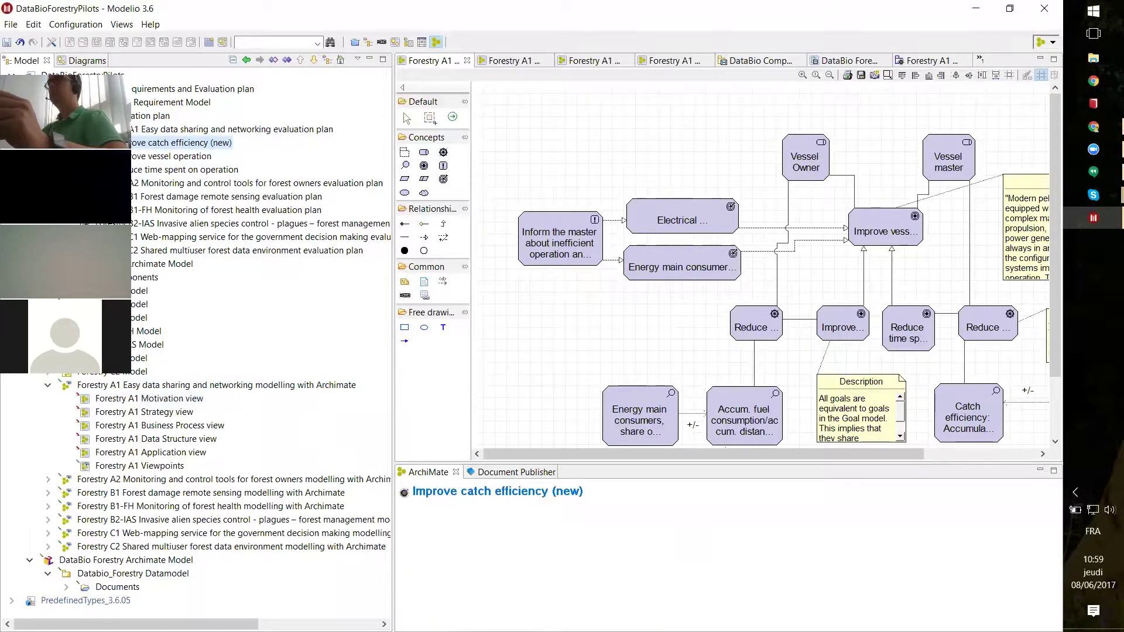
double_click(220, 144)
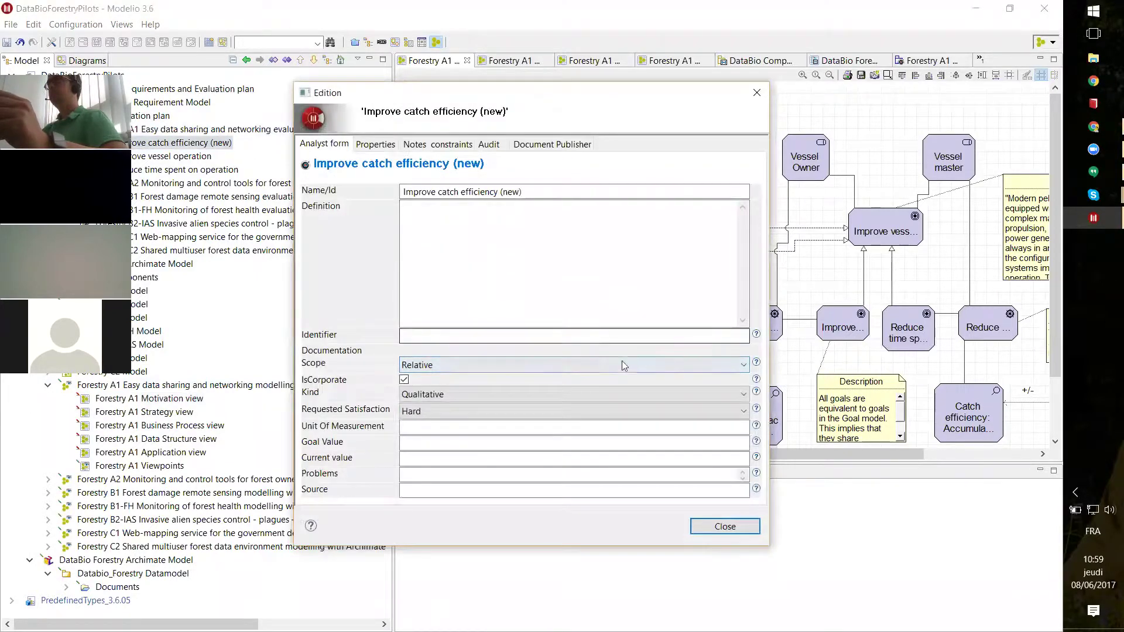
left_click(425, 428)
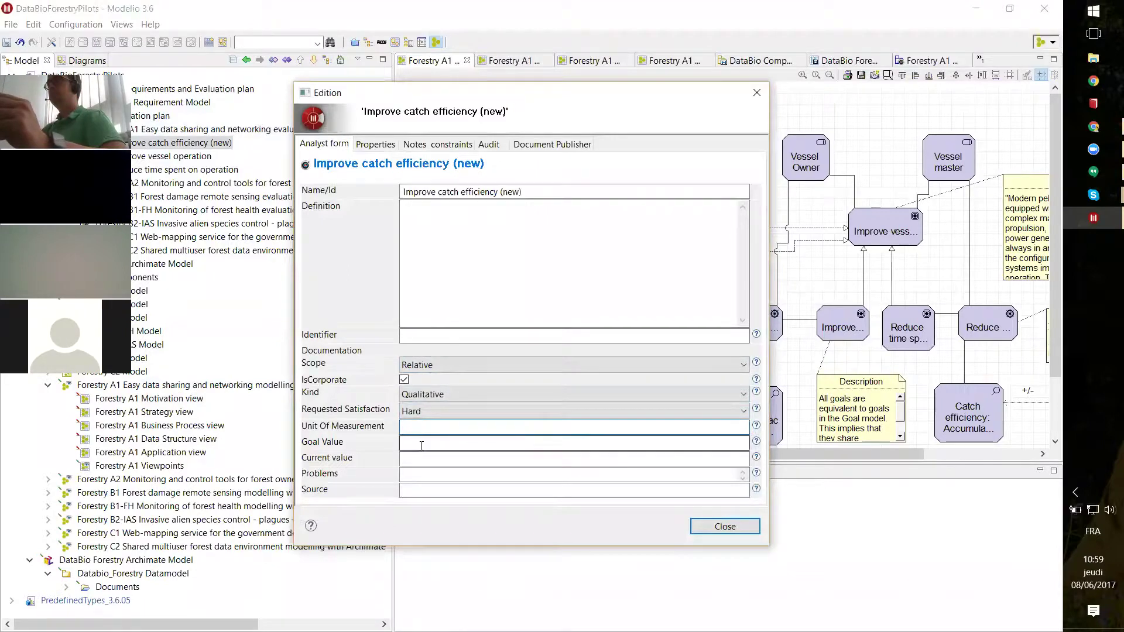
left_click(420, 444)
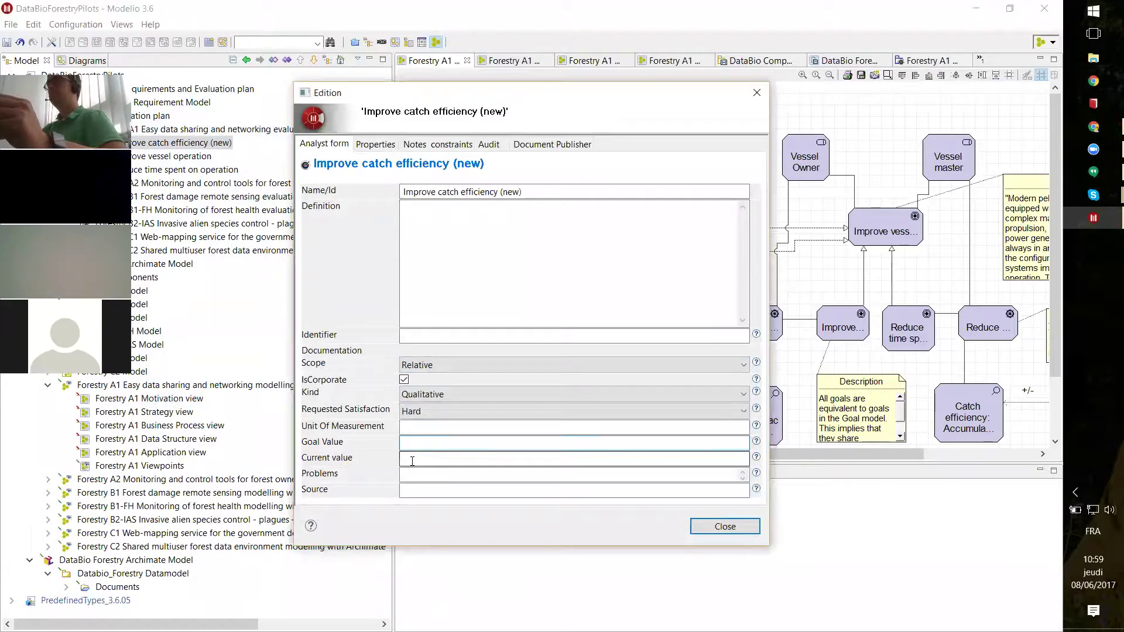
left_click(413, 461)
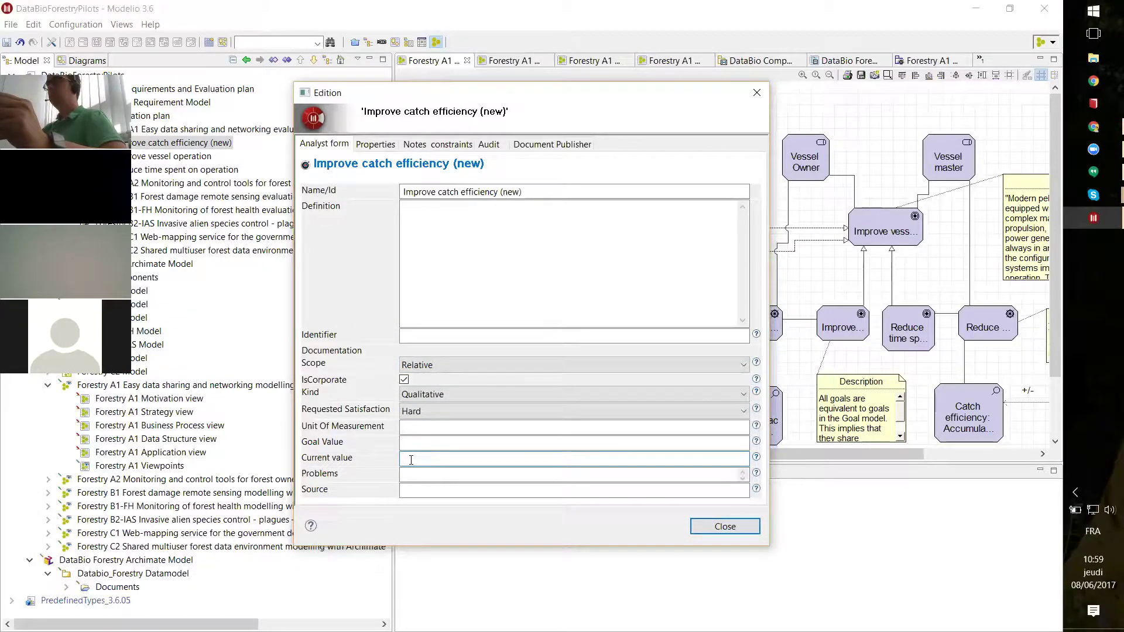
left_click(408, 429)
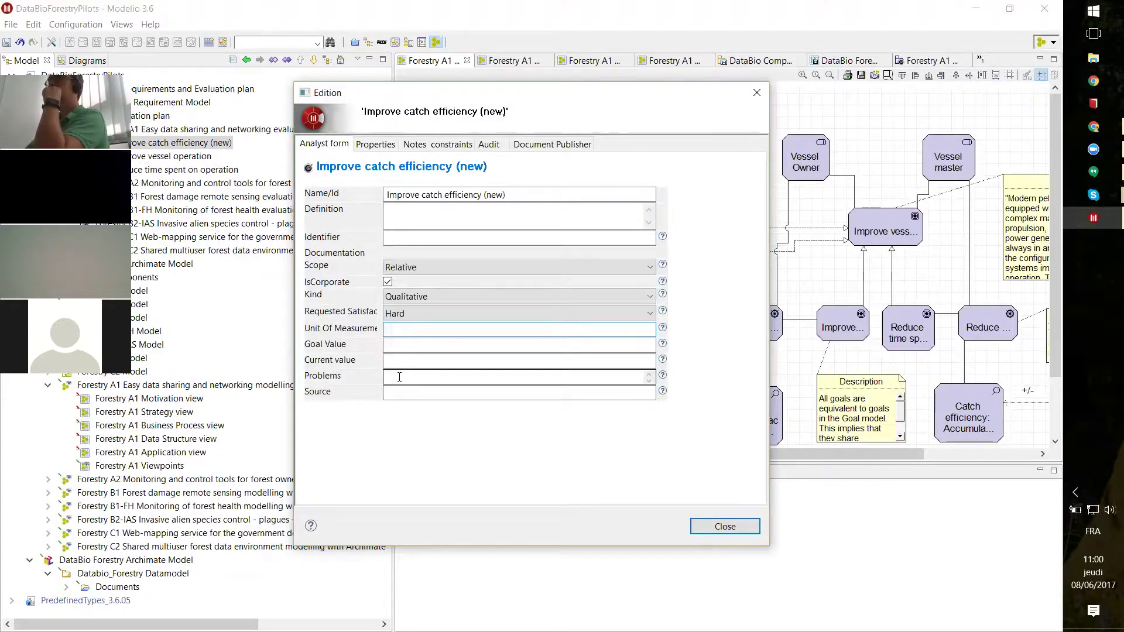
left_click(389, 341)
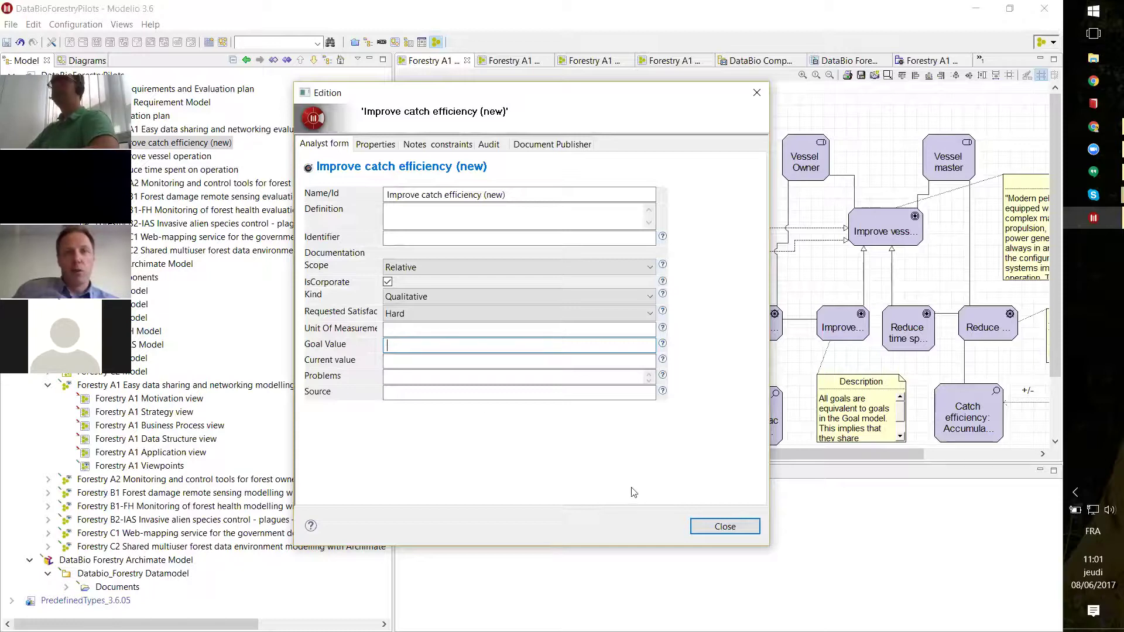
left_click(724, 527)
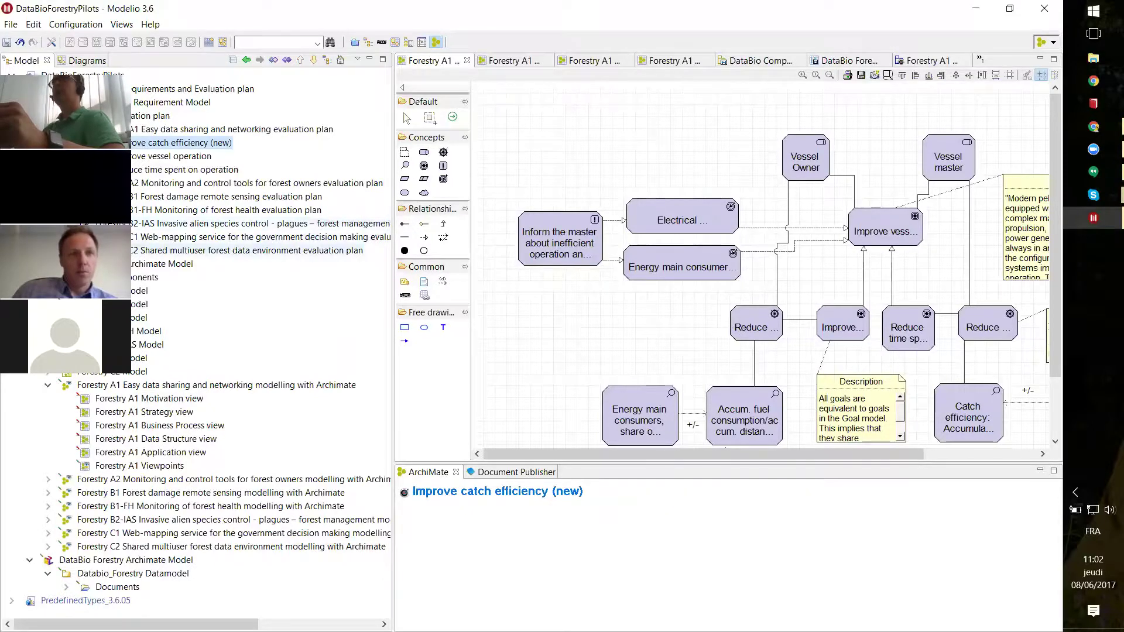
Step: Generate the DataBio ArchiMate ViewPoint Doc for the Forestry A1 Easy data sharing and networking modelling, saved as test.docx in the workspace folder
left_click(48, 387)
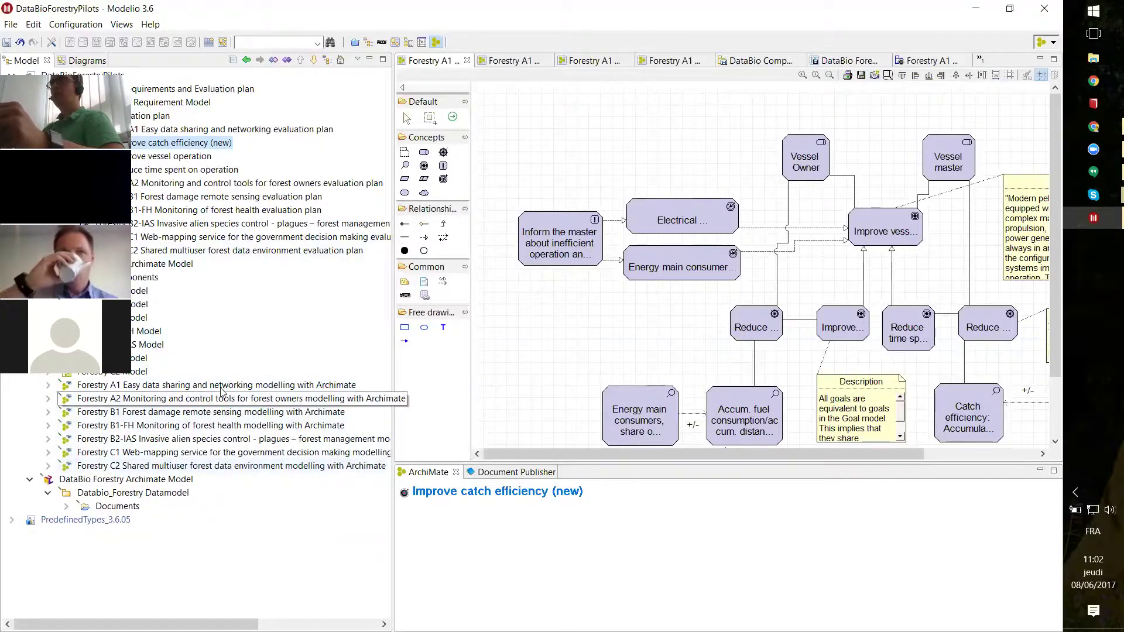
left_click(48, 385)
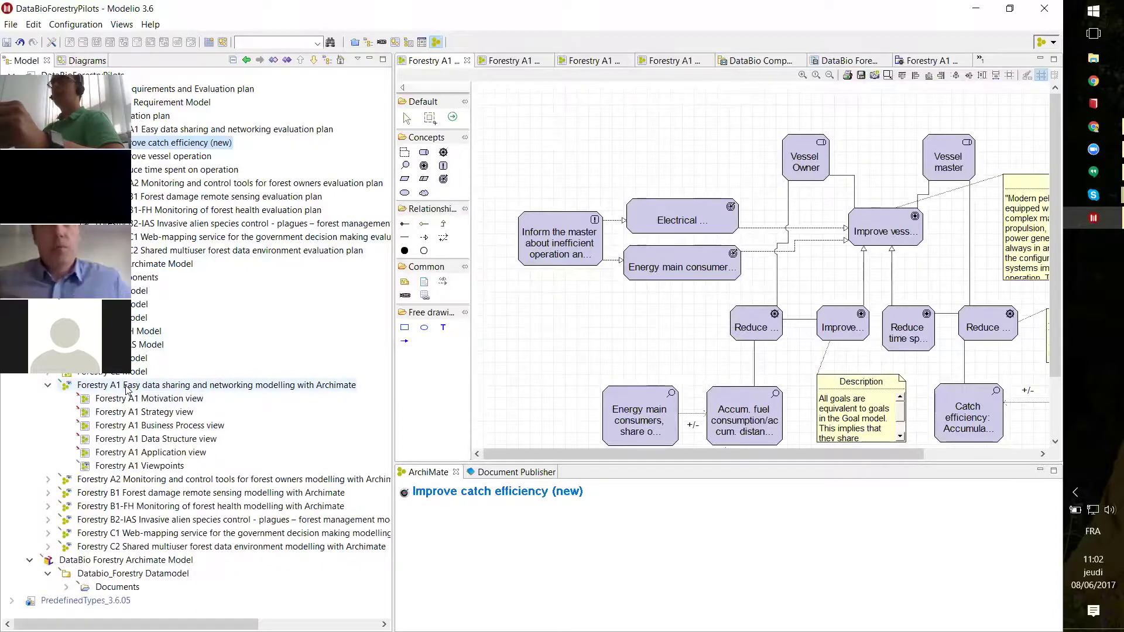
right_click(151, 389)
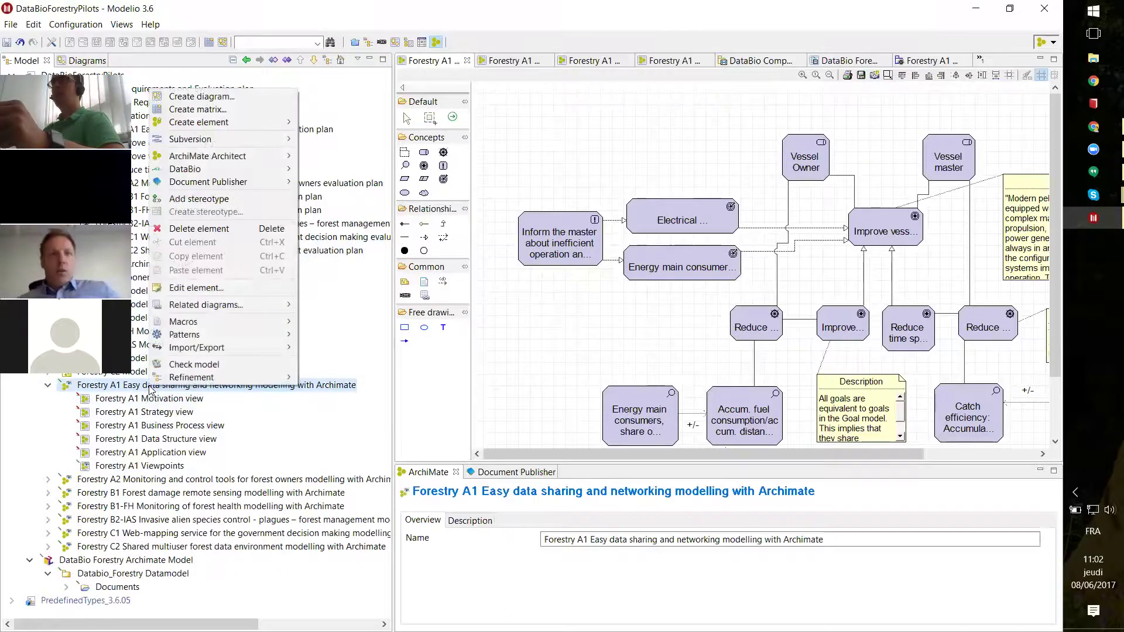
mouse_move(253, 184)
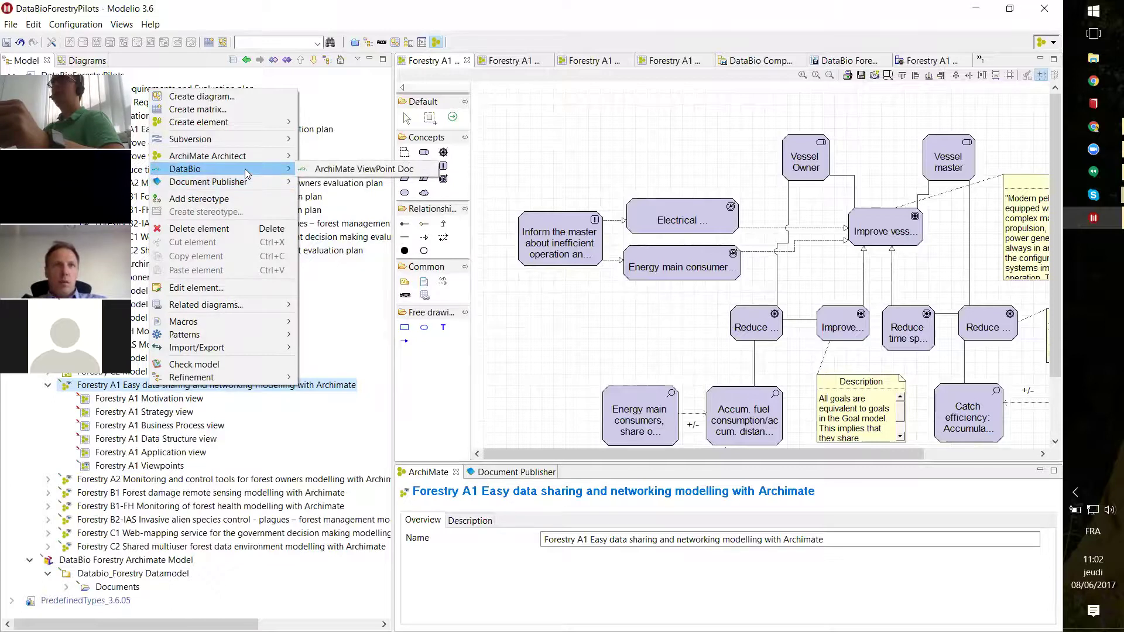
left_click(332, 170)
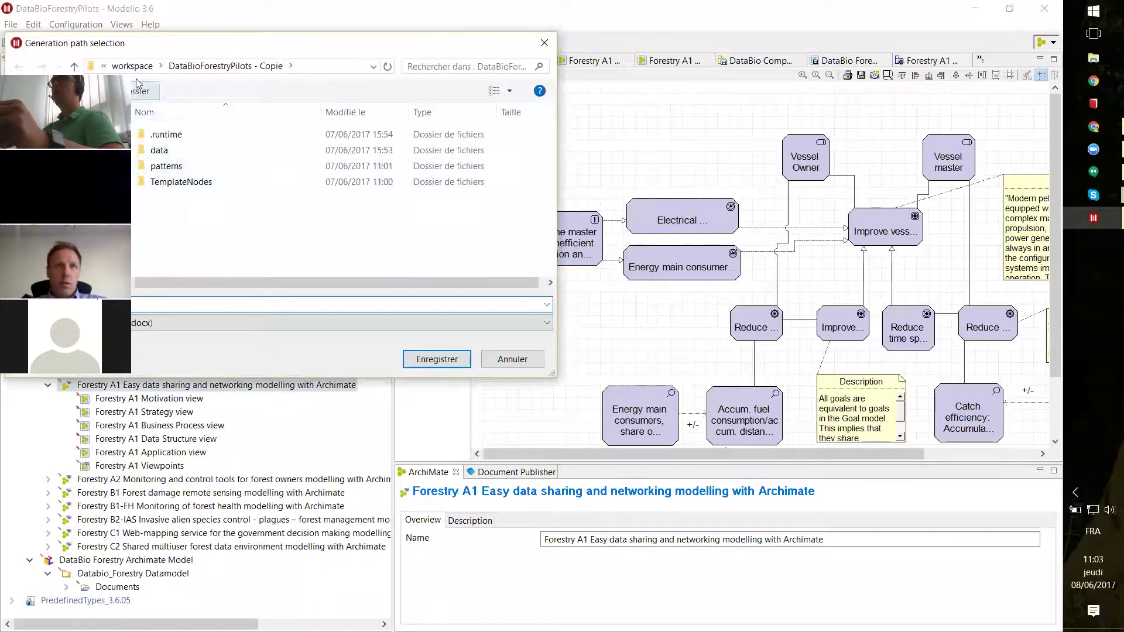
left_click(133, 67)
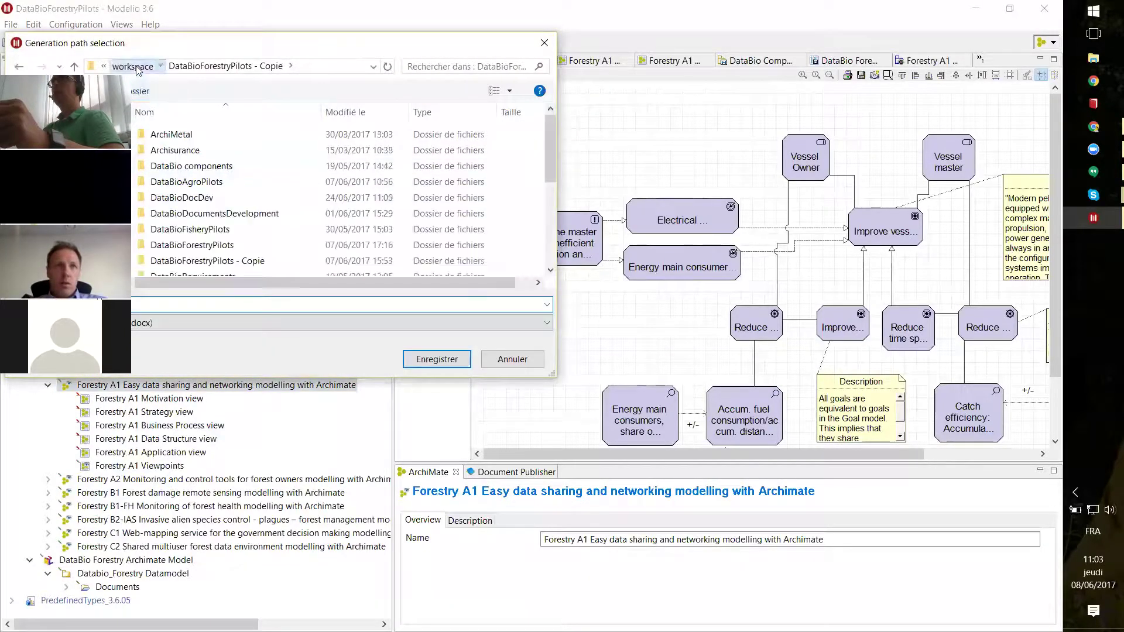
left_click(159, 304)
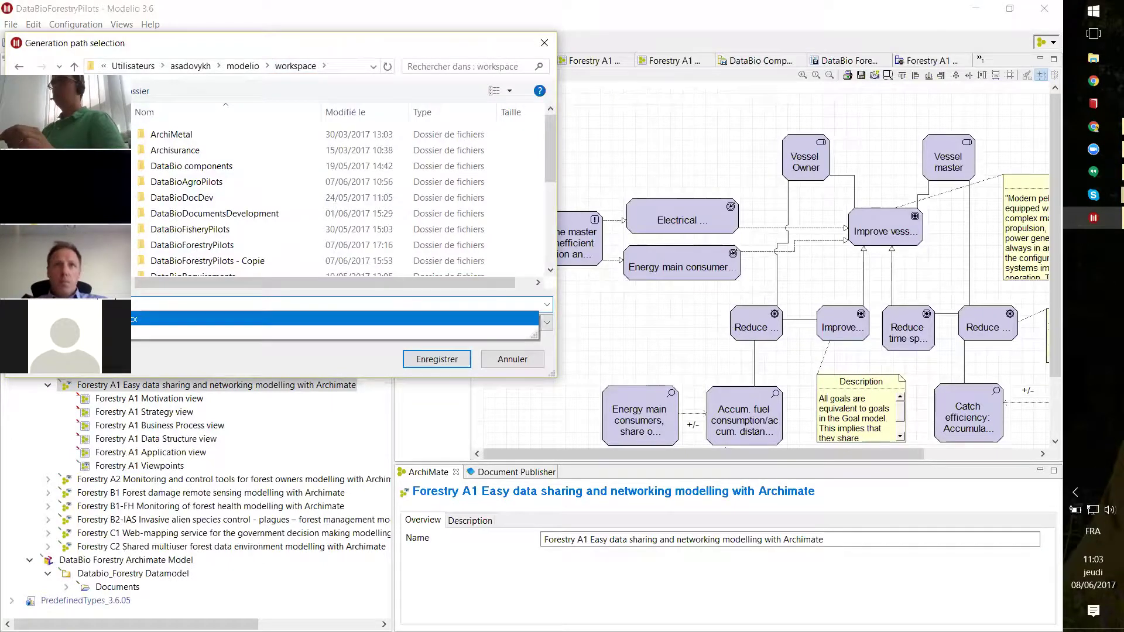
left_click(141, 319)
left_click(437, 360)
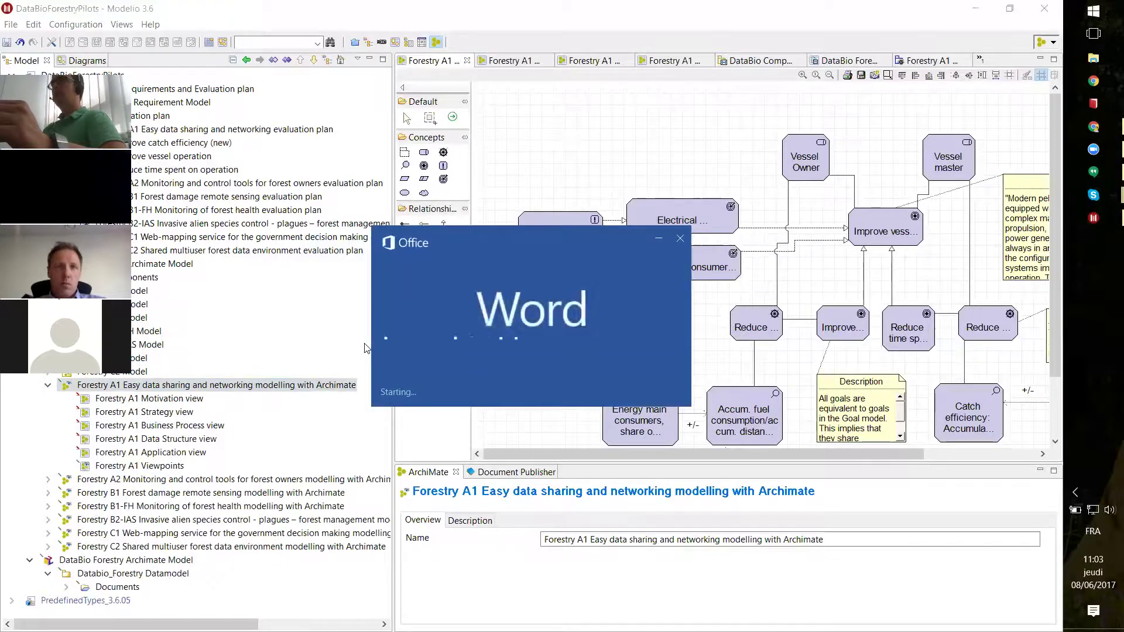
Step: Examine the generated test.docx in Word, covering the Application and Business Process view diagrams and their element tables
scroll(409, 397, "down", 5)
scroll(408, 397, "down", 15)
scroll(408, 394, "down", 15)
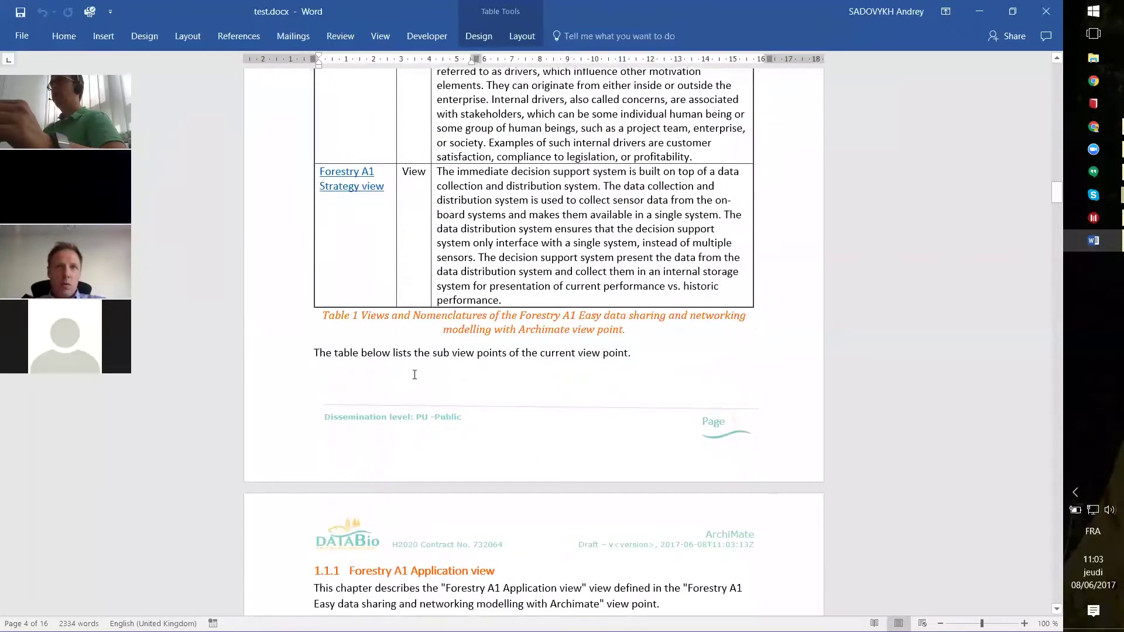
scroll(415, 375, "down", 8)
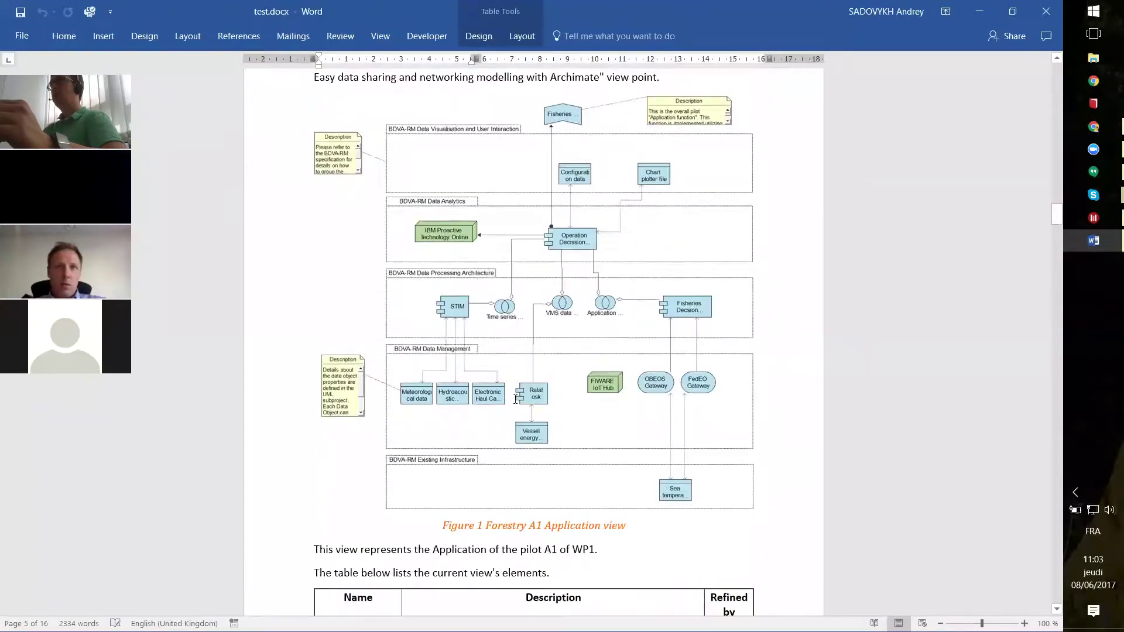
scroll(516, 400, "down", 3)
scroll(427, 394, "down", 8)
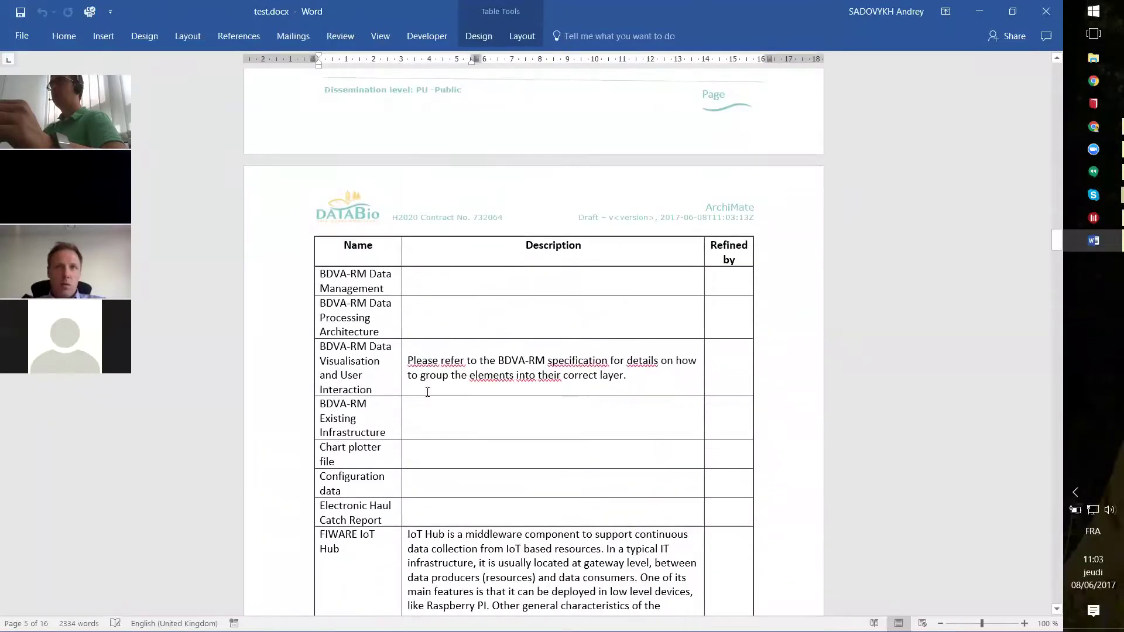
scroll(453, 385, "down", 12)
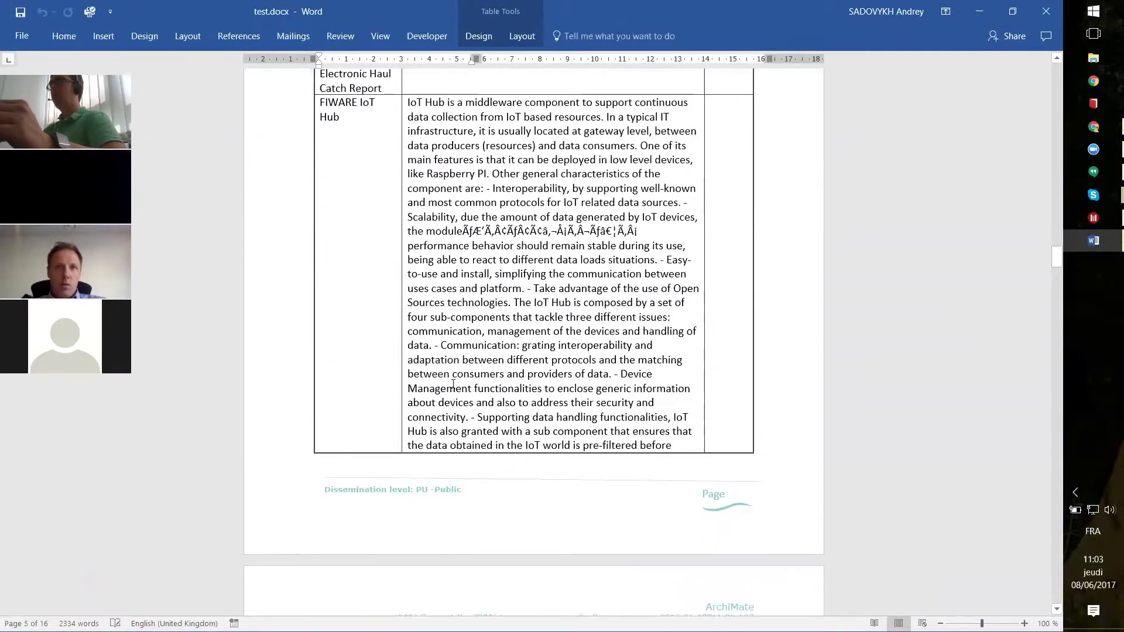
scroll(454, 385, "down", 20)
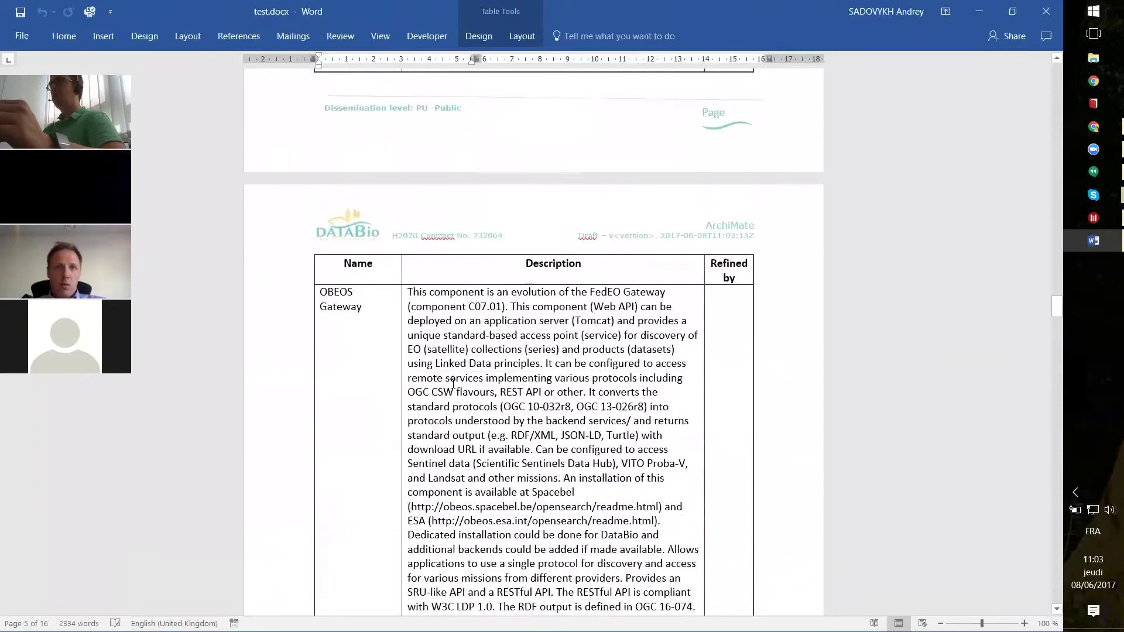
scroll(453, 385, "down", 20)
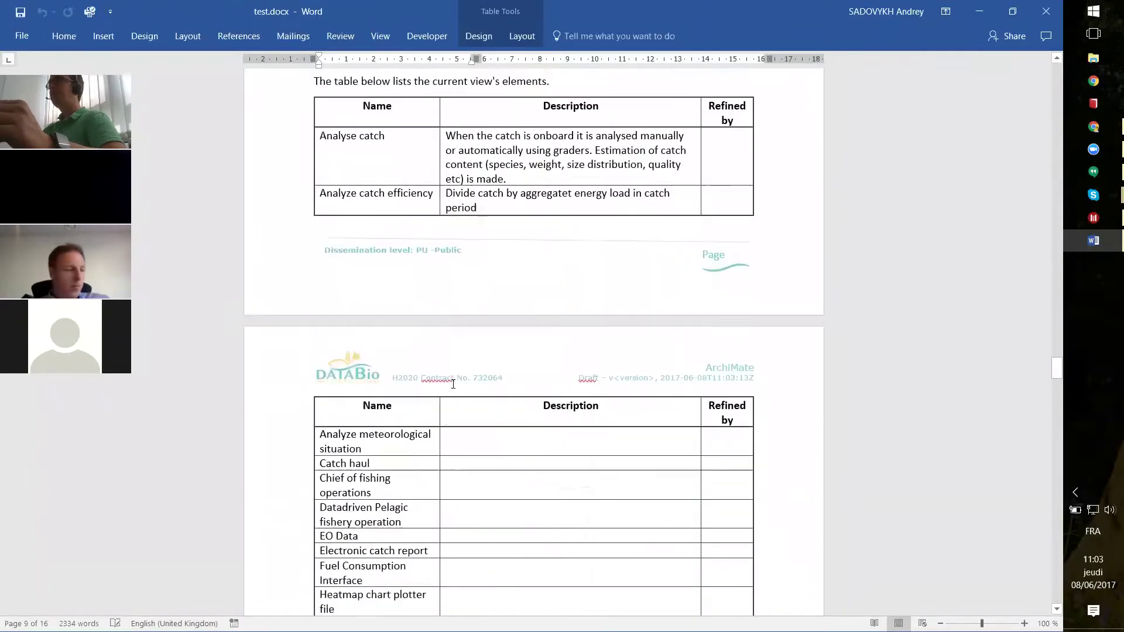
scroll(454, 388, "up", 10)
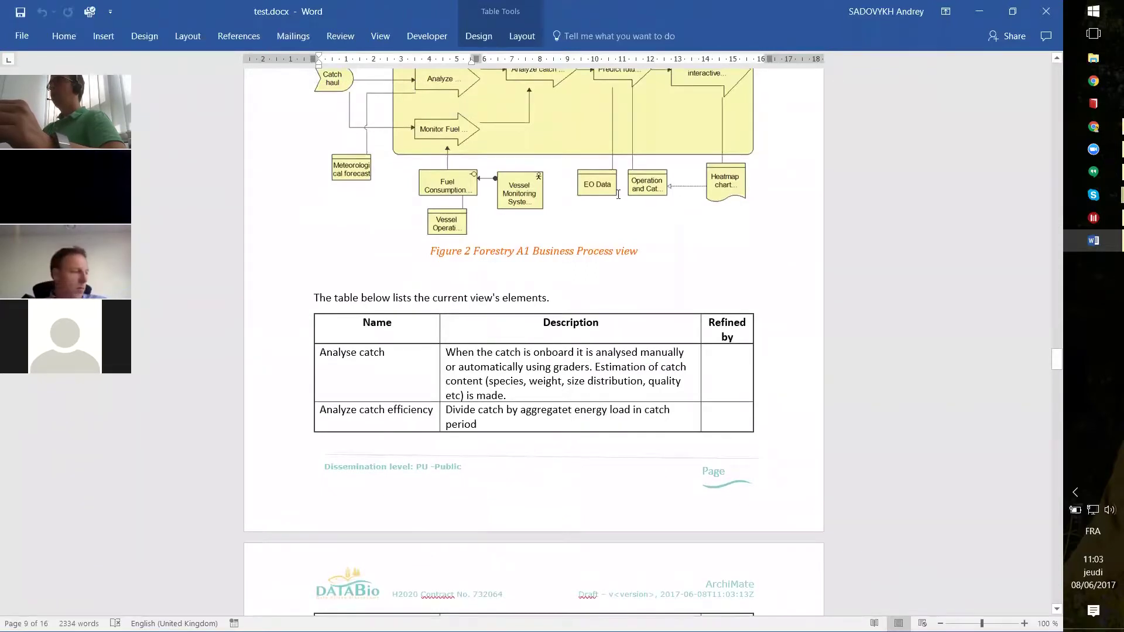
Step: Close test.docx, return to Modelio, collapse the Forestry A1 modelling node and expand the Documents folder under Databio_Forestry Datamodel
left_click(1040, 12)
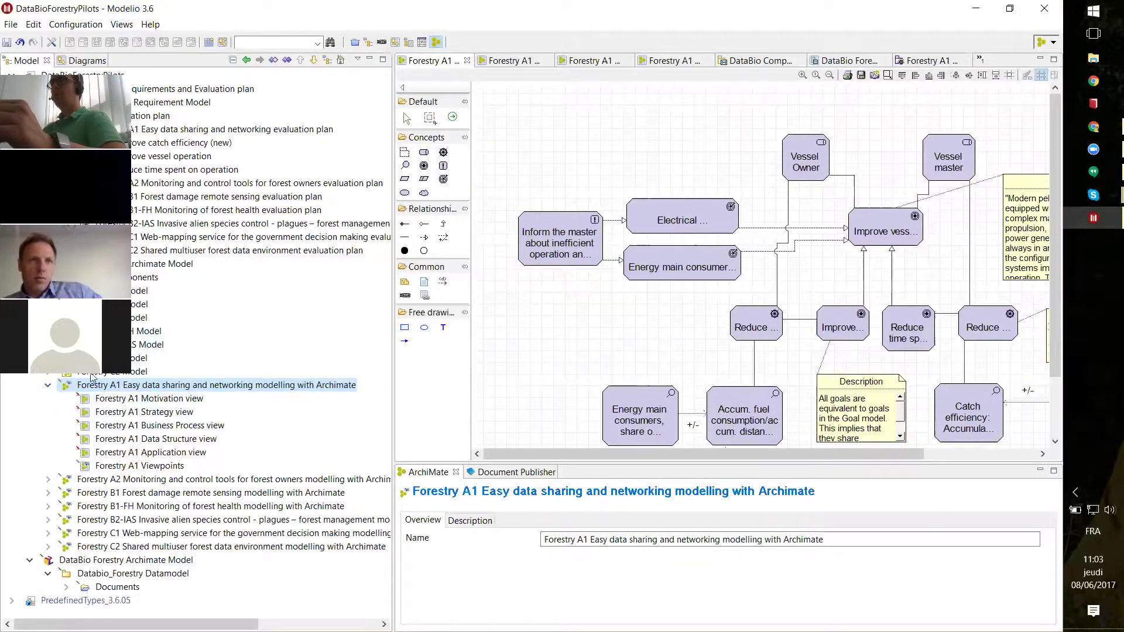
left_click(46, 386)
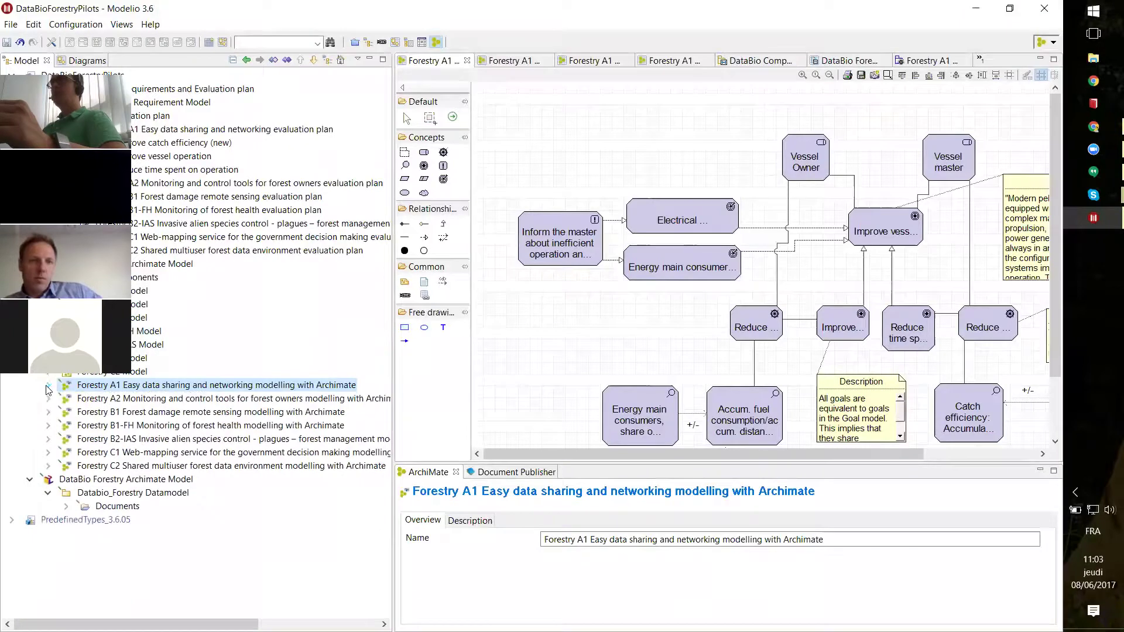
left_click(67, 507)
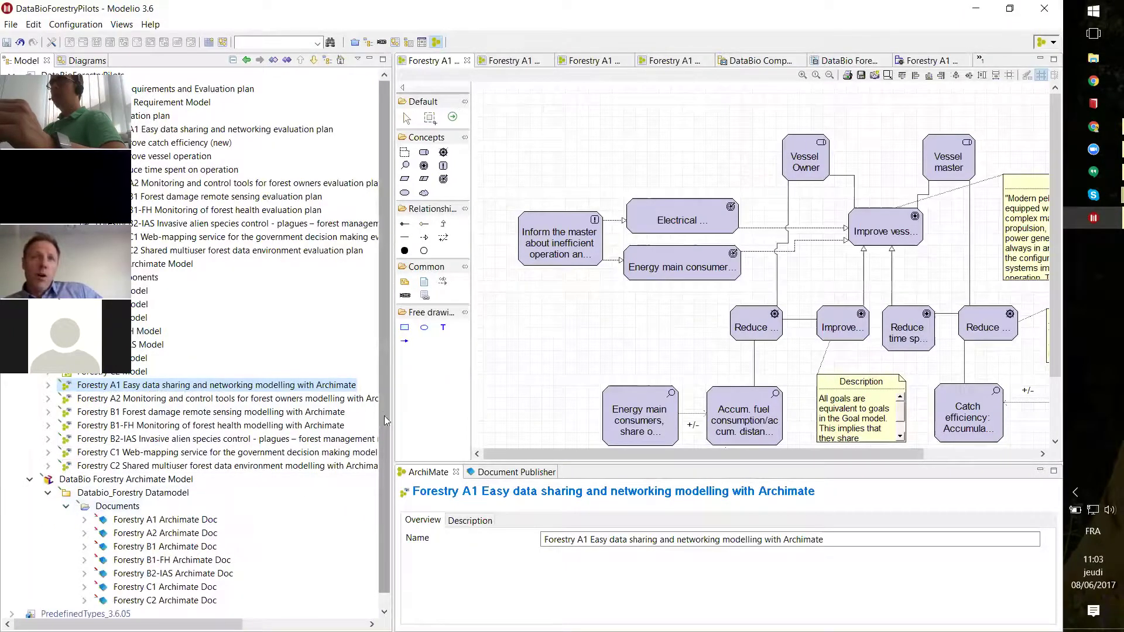
scroll(385, 420, "down", 1)
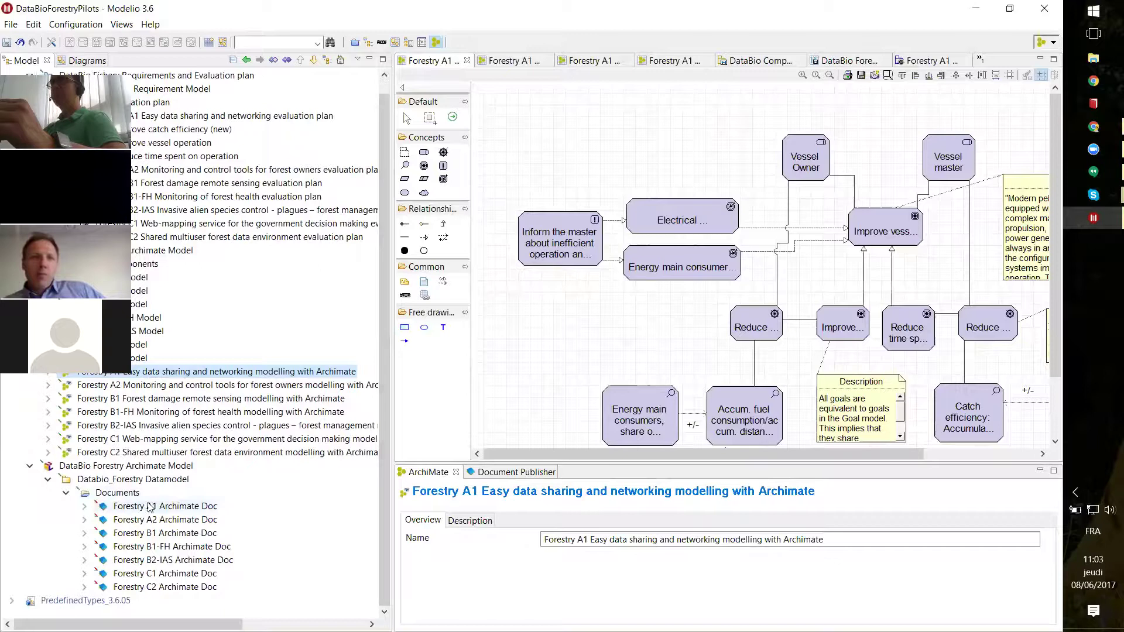
Step: Look through the predefined Archimate documents, from Forestry A1 to Forestry C2, in the Documents folder
left_click(124, 512)
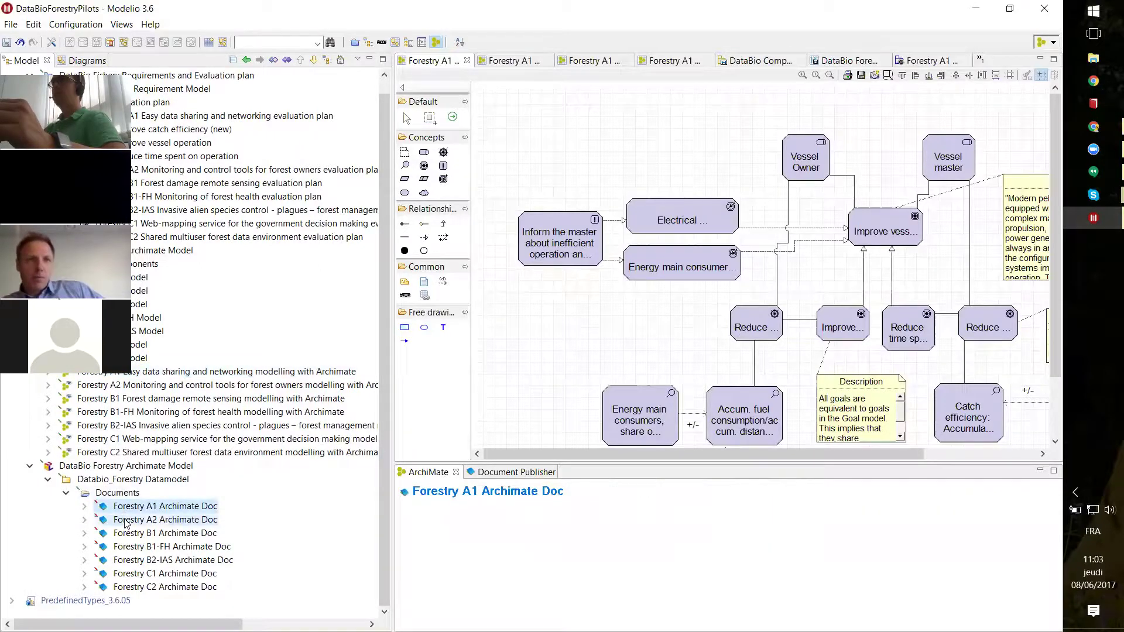
left_click(124, 521)
left_click(125, 534)
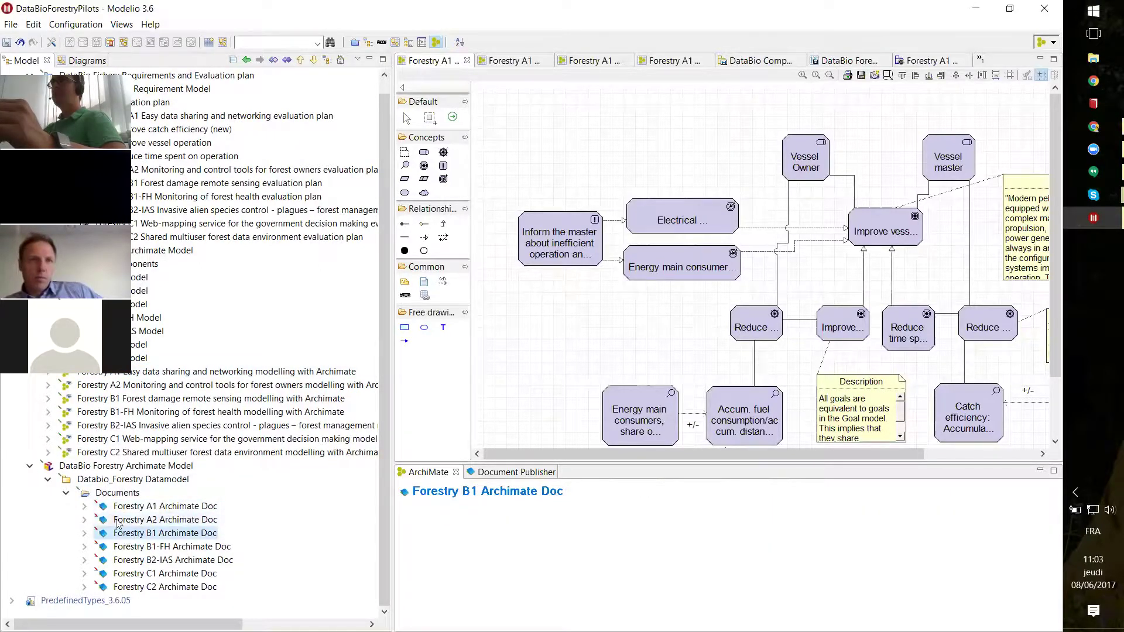
left_click(114, 495)
left_click(117, 507)
left_click(117, 521)
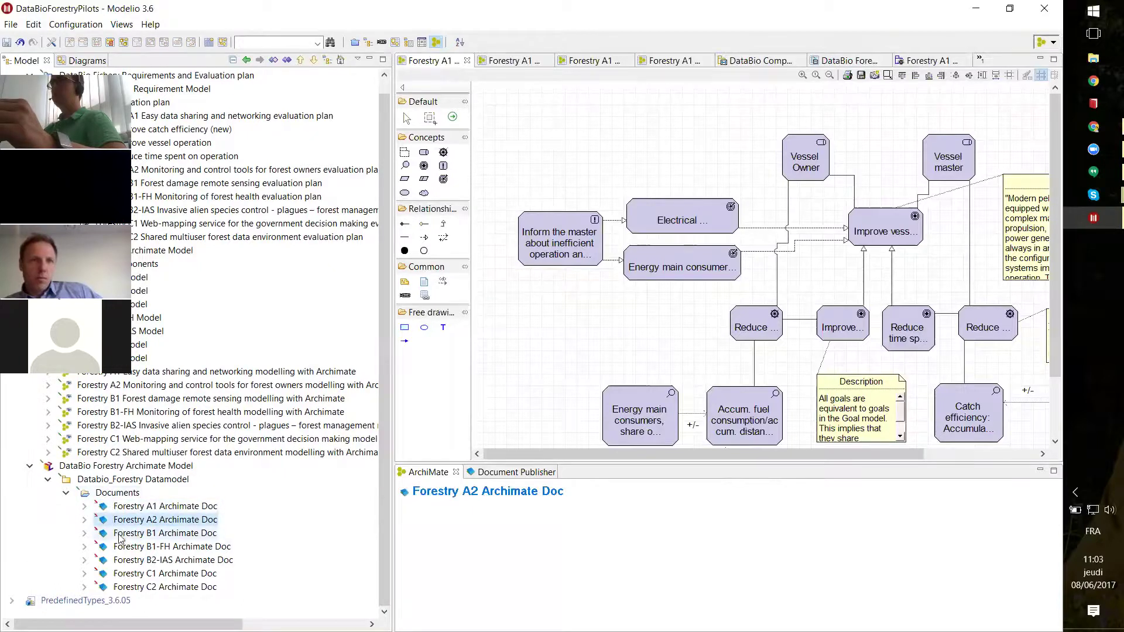
left_click(120, 533)
left_click(120, 547)
left_click(120, 561)
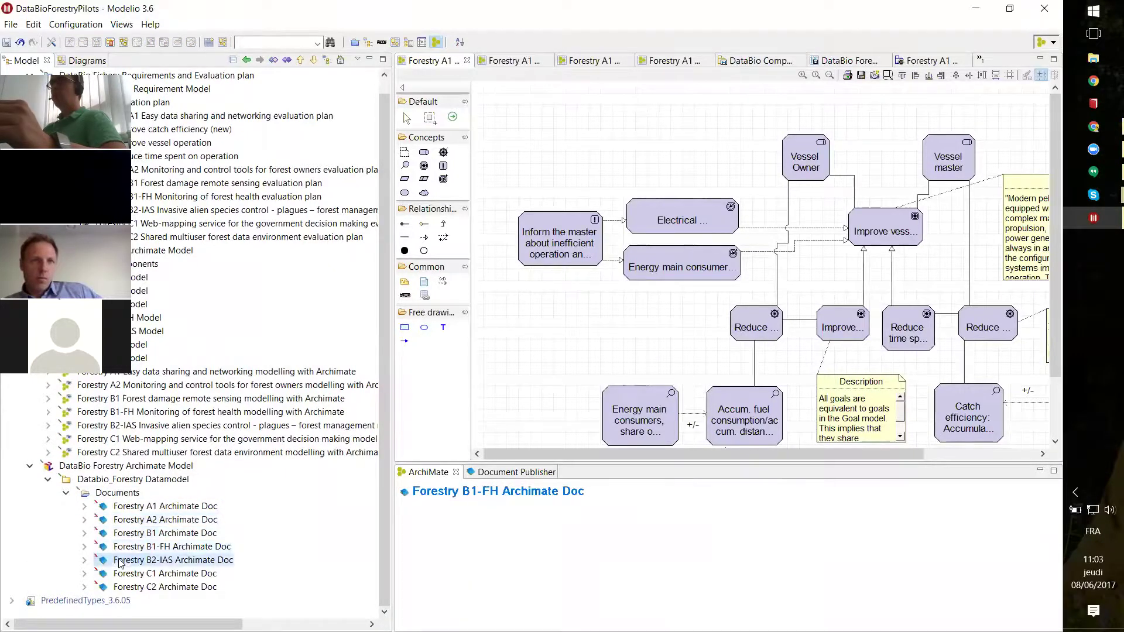
left_click(120, 573)
left_click(120, 588)
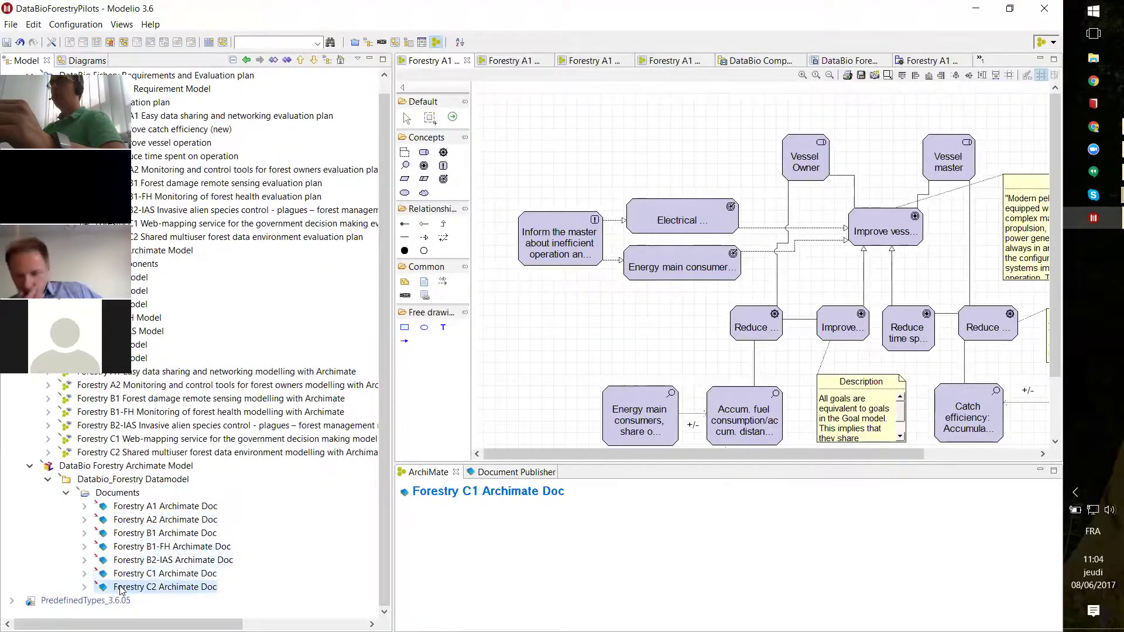
Step: Generate the documentation for Forestry A1 Archimate Doc with Document Publisher
left_click(127, 509)
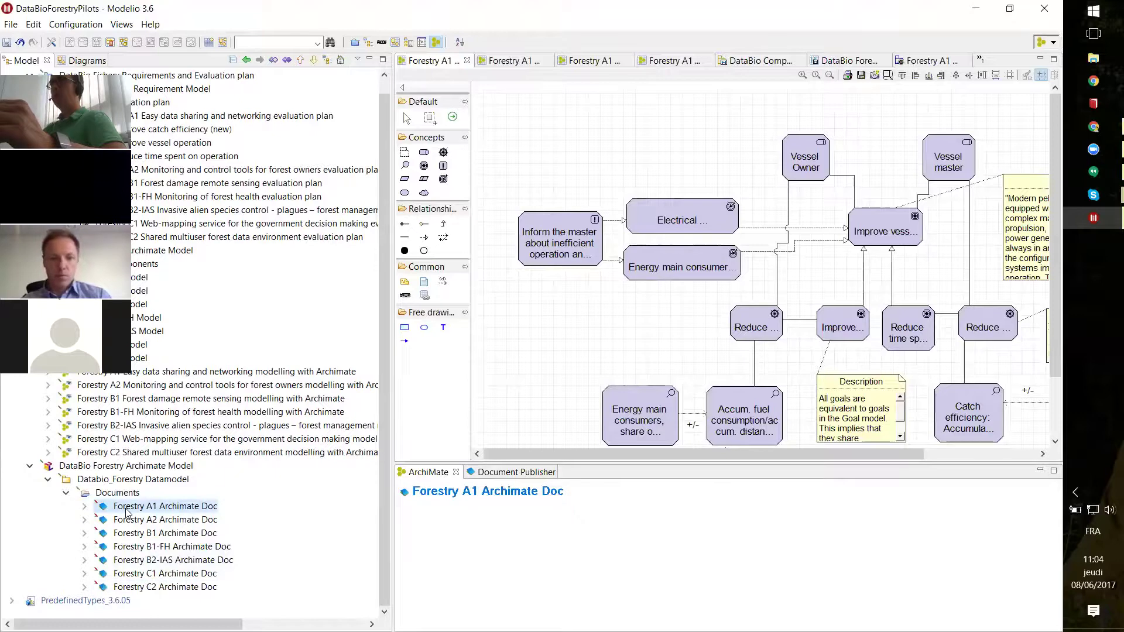
left_click(494, 473)
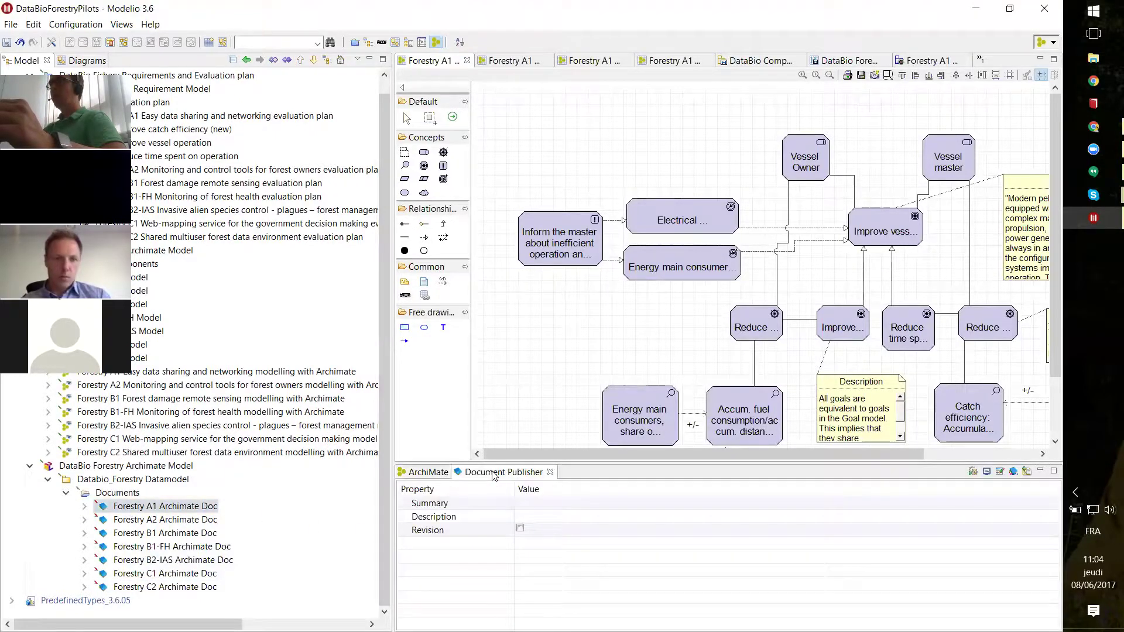
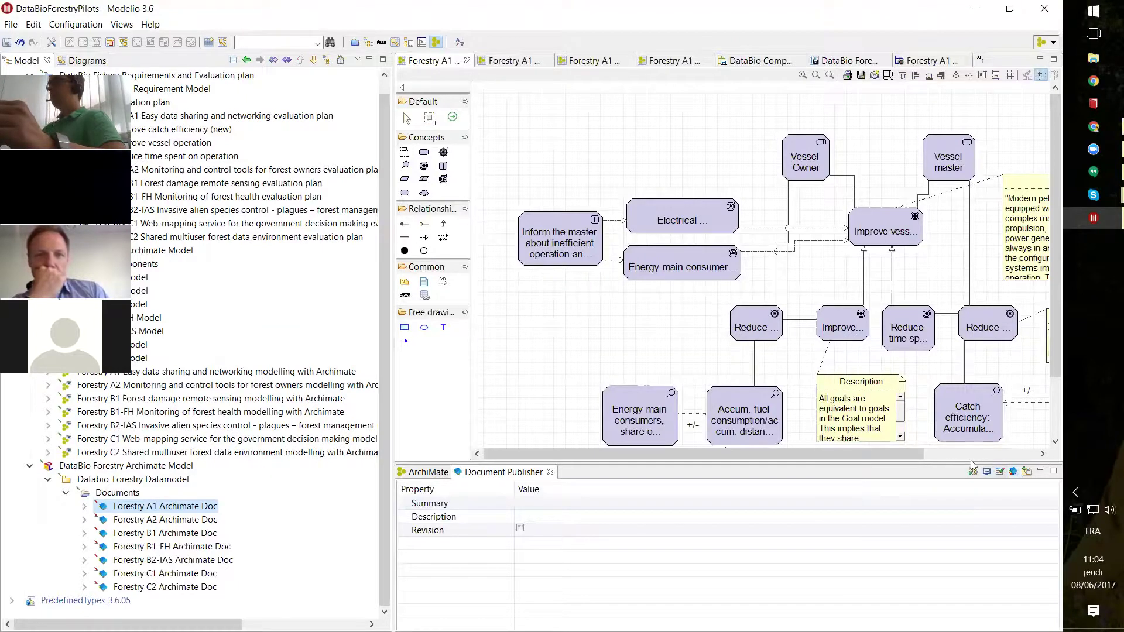
right_click(196, 509)
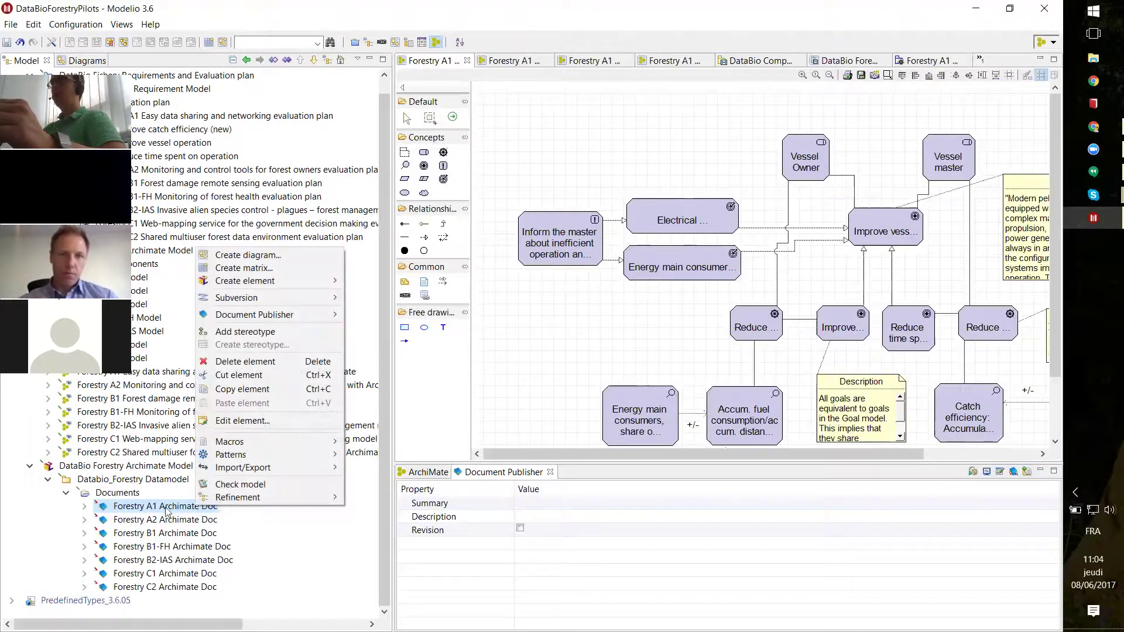
mouse_move(258, 320)
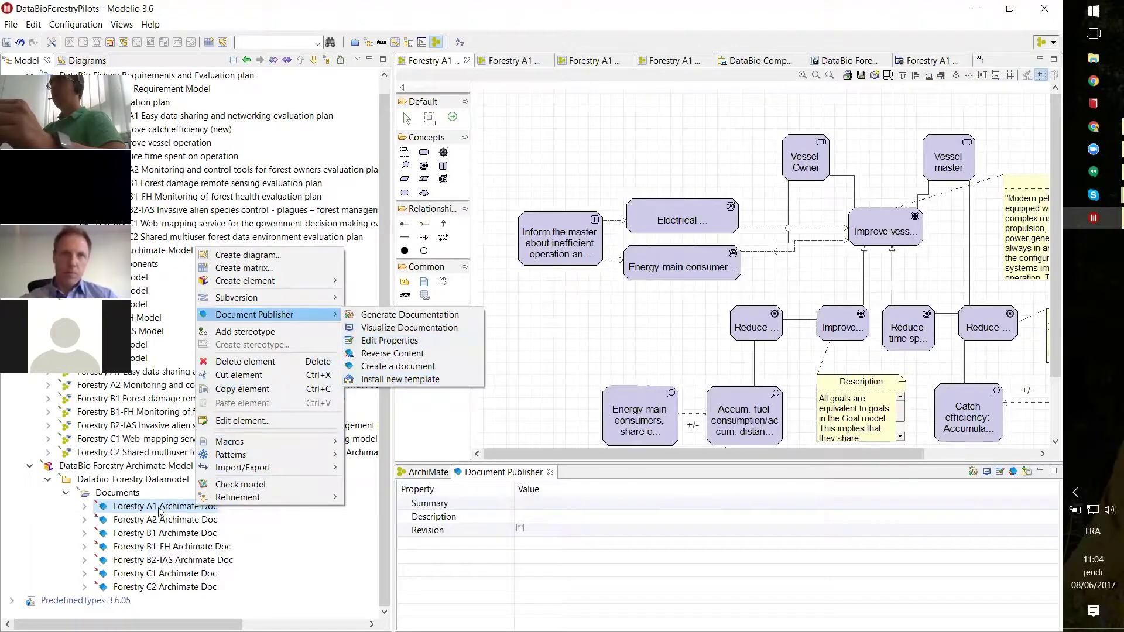
left_click(418, 314)
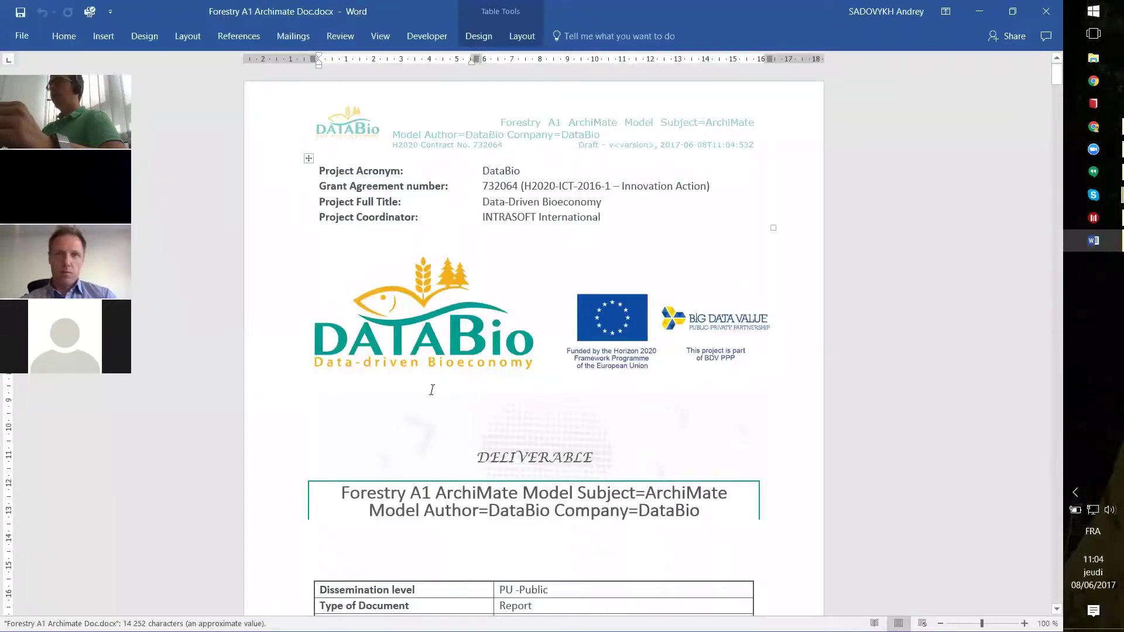
Step: Examine the generated Forestry A1 Archimate Doc.docx in Word, including the views table, its editable description fields and the Application view section
scroll(432, 390, "down", 8)
scroll(432, 386, "down", 20)
scroll(432, 382, "down", 7)
scroll(444, 309, "up", 6)
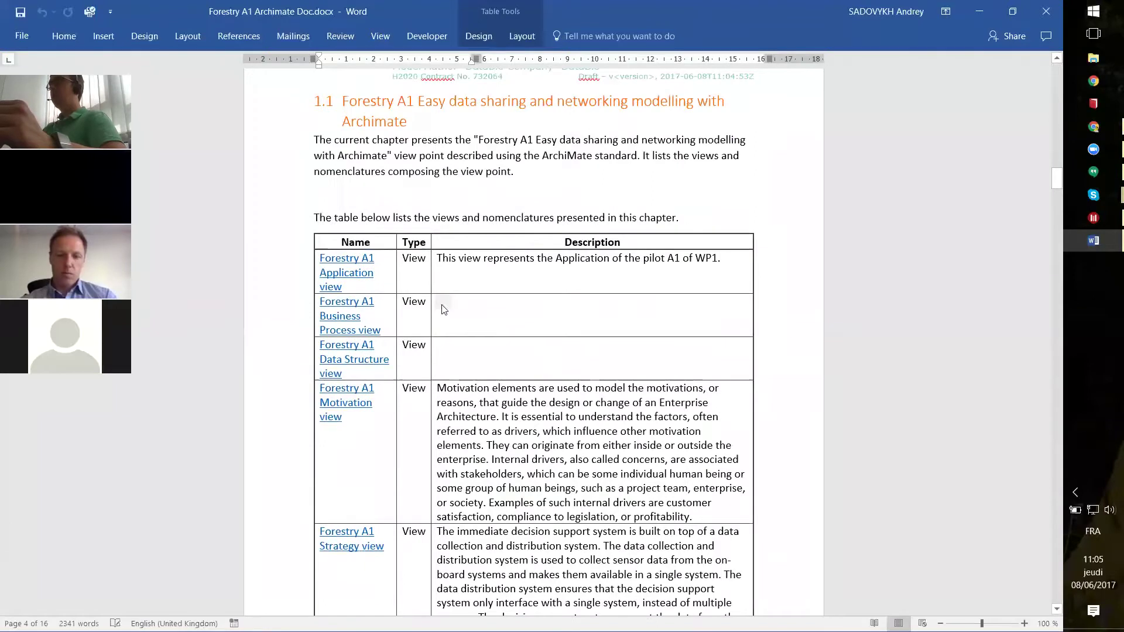
left_click(444, 309)
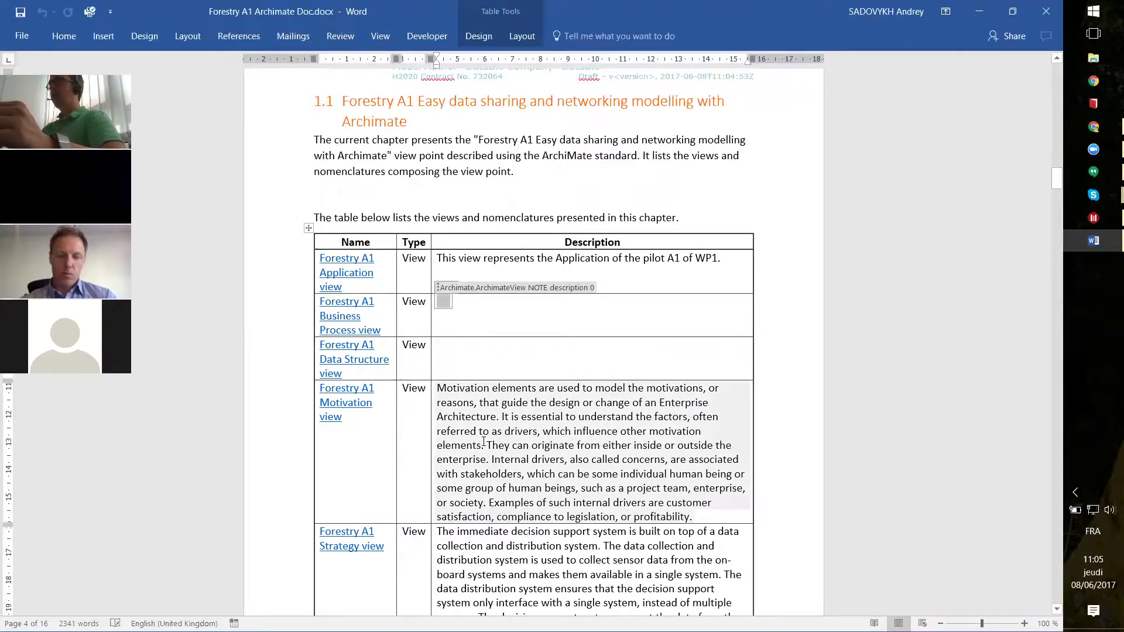
scroll(482, 443, "down", 10)
scroll(483, 439, "down", 20)
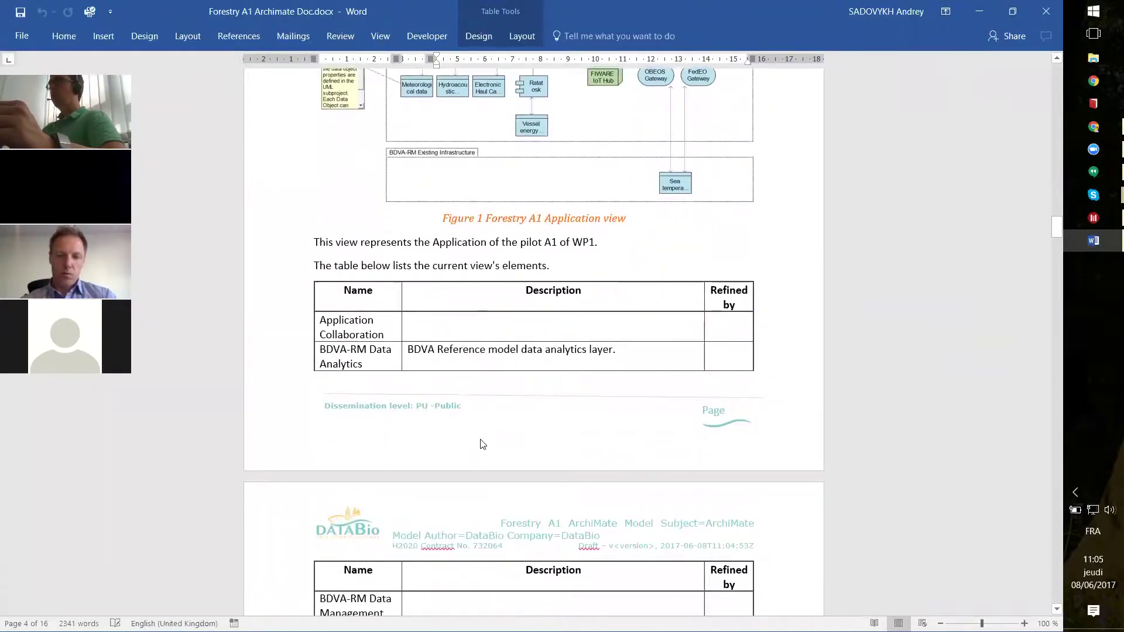
scroll(481, 439, "up", 10)
scroll(481, 439, "down", 3)
scroll(406, 304, "up", 20)
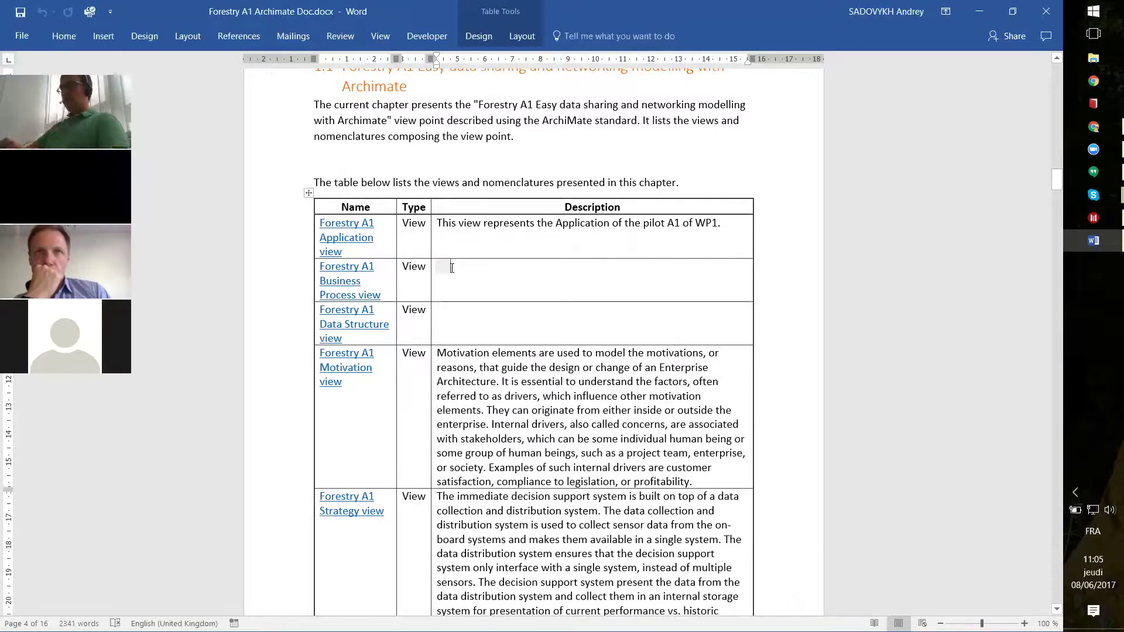
Step: Enter "This is the pilot Business Process view" as the description of the Forestry A1 Business Process view and save the document
type("T")
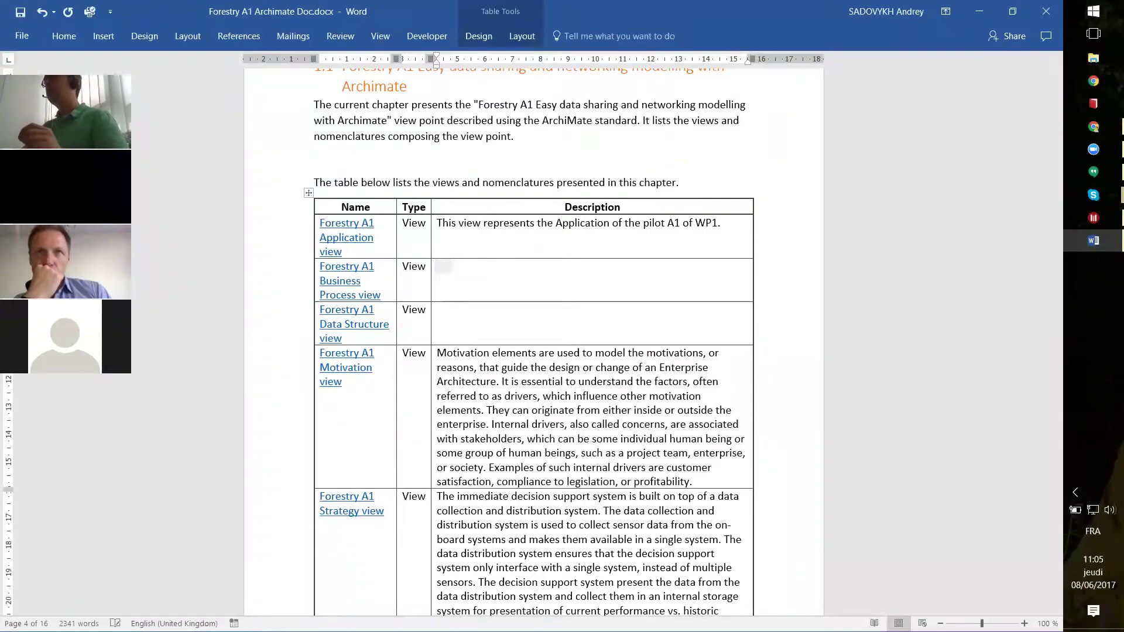
left_click(445, 269)
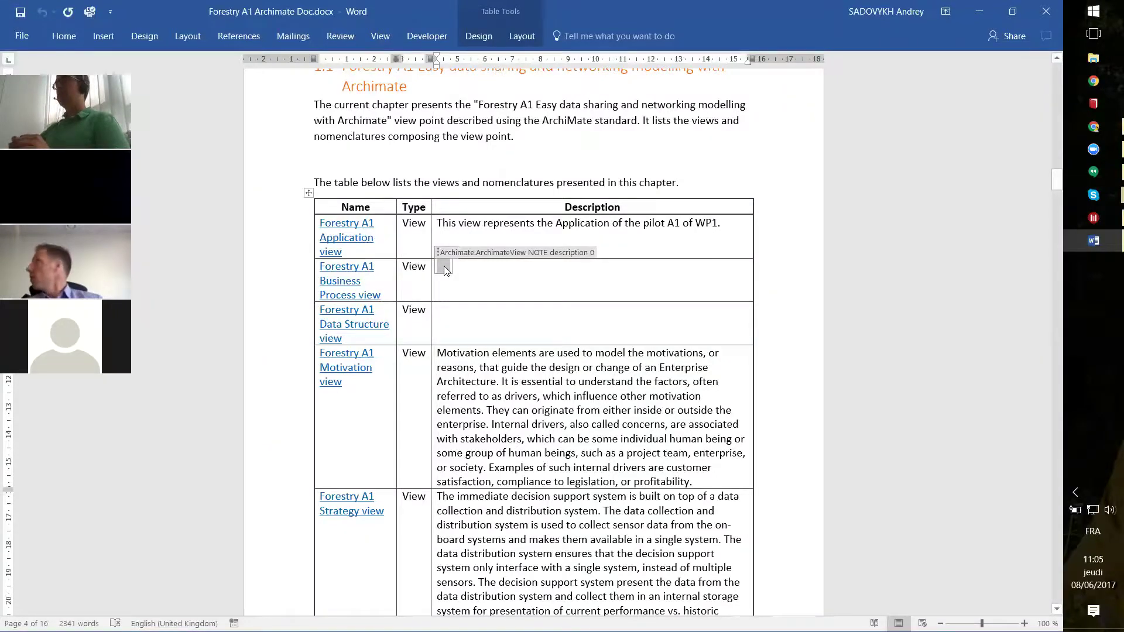
type("This ")
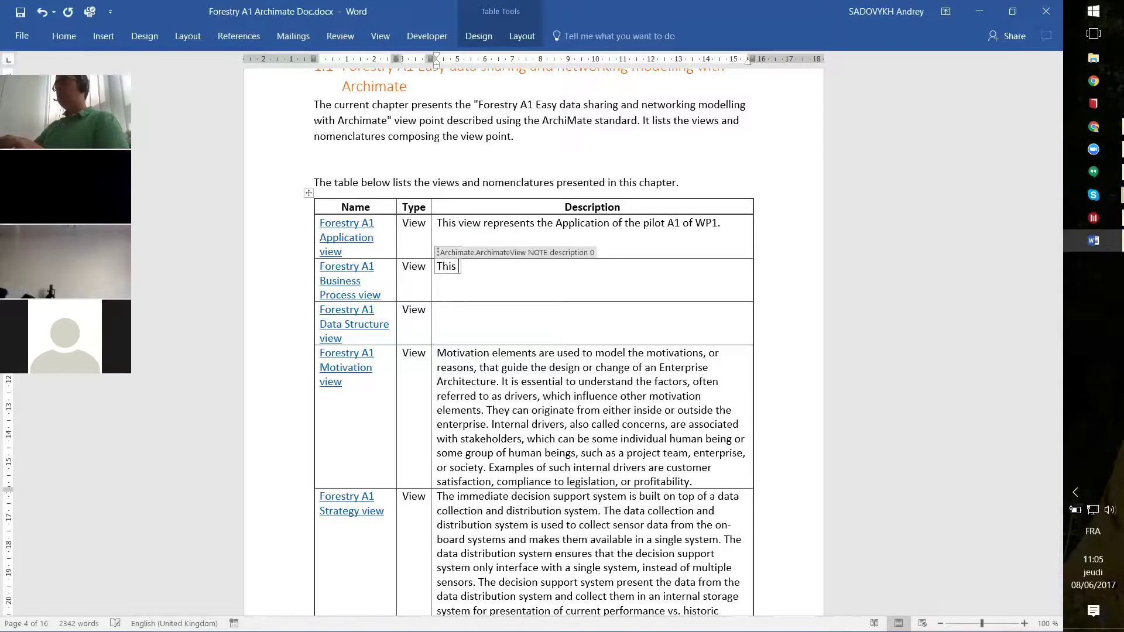
type("is the pilot")
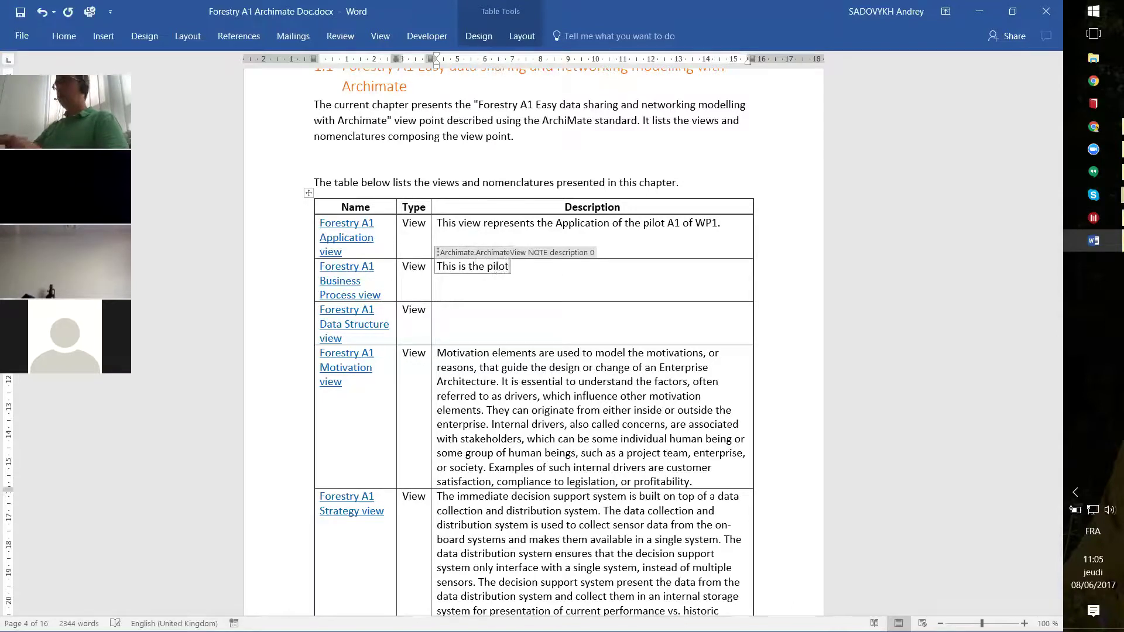
type(" Busine")
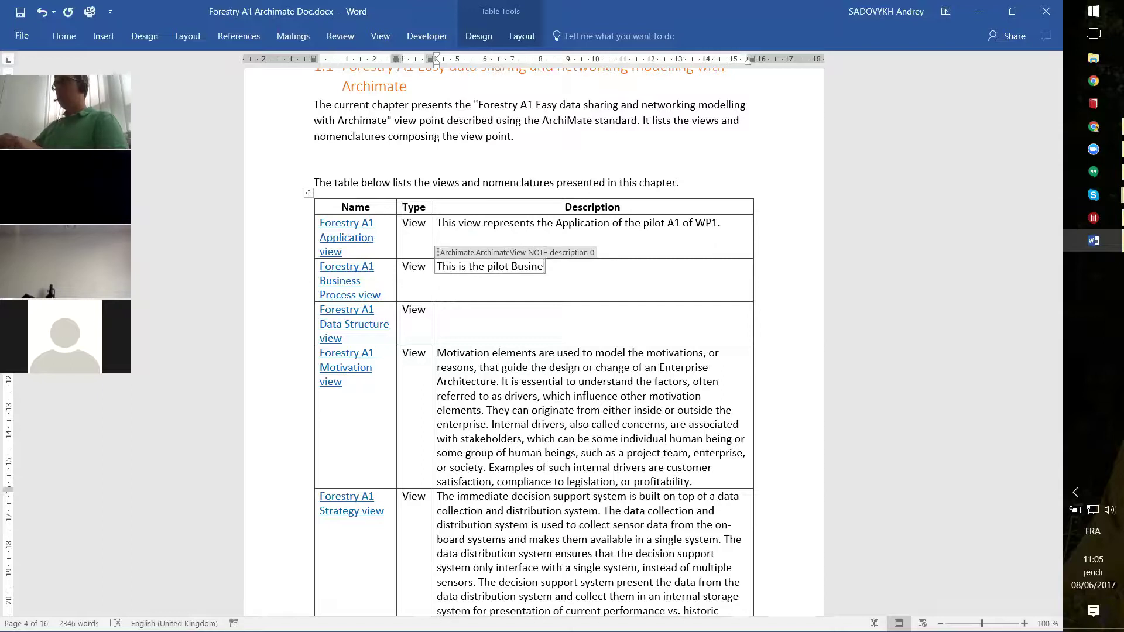
type("ss Proces")
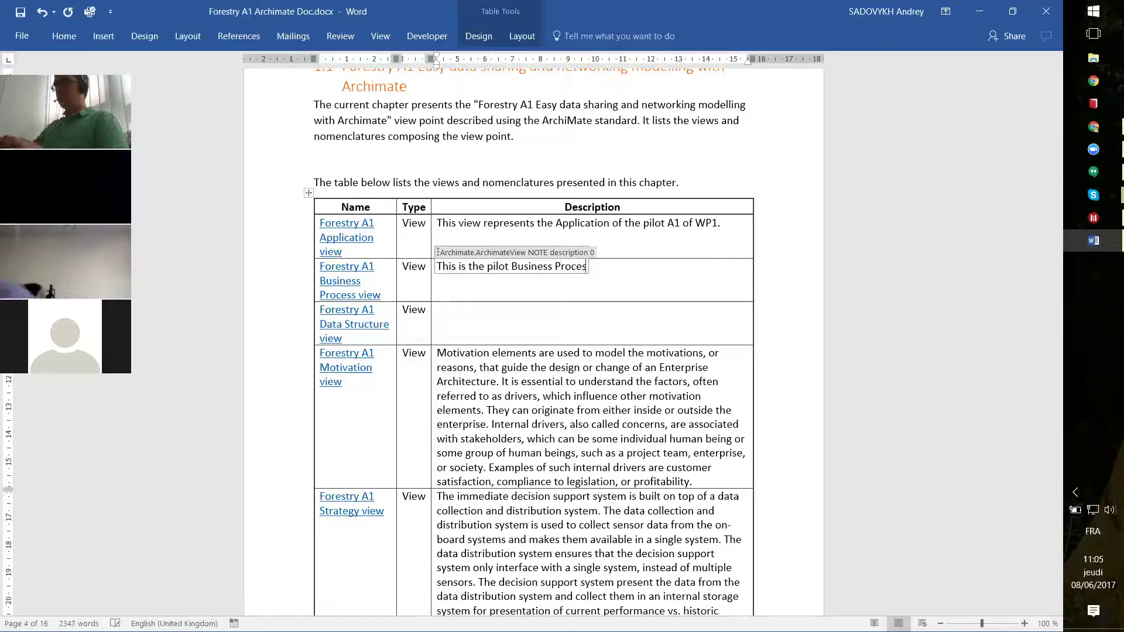
type("s view")
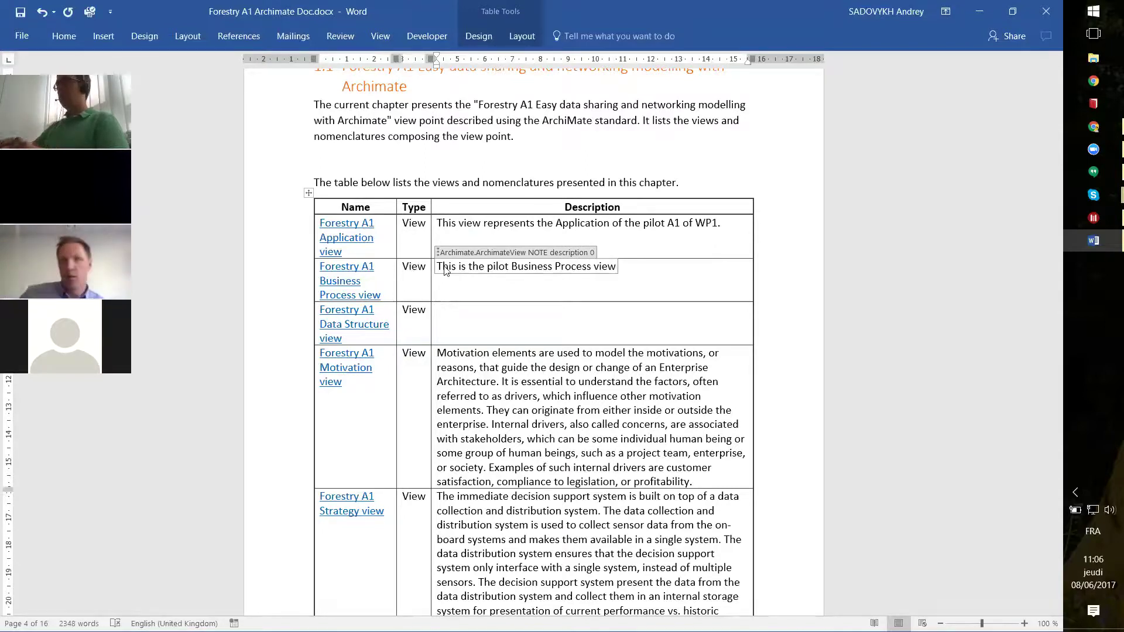
key("ctrl+s")
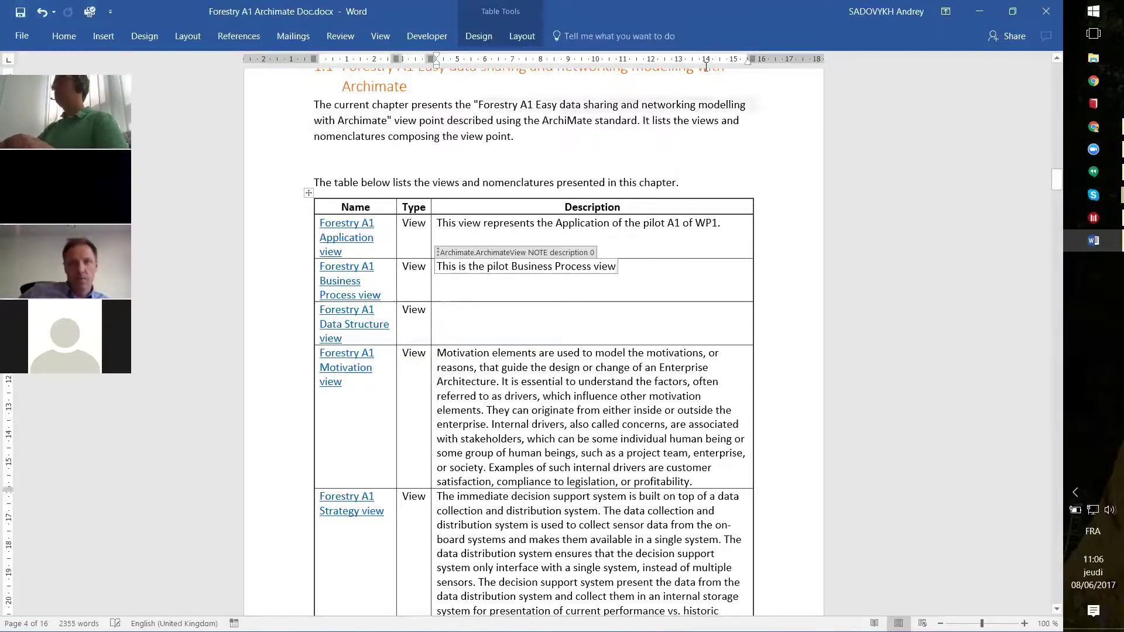
Step: Close the Word document and reverse the content of Forestry A1 Archimate Doc into the Modelio model, acknowledging the modified elements
left_click(1047, 12)
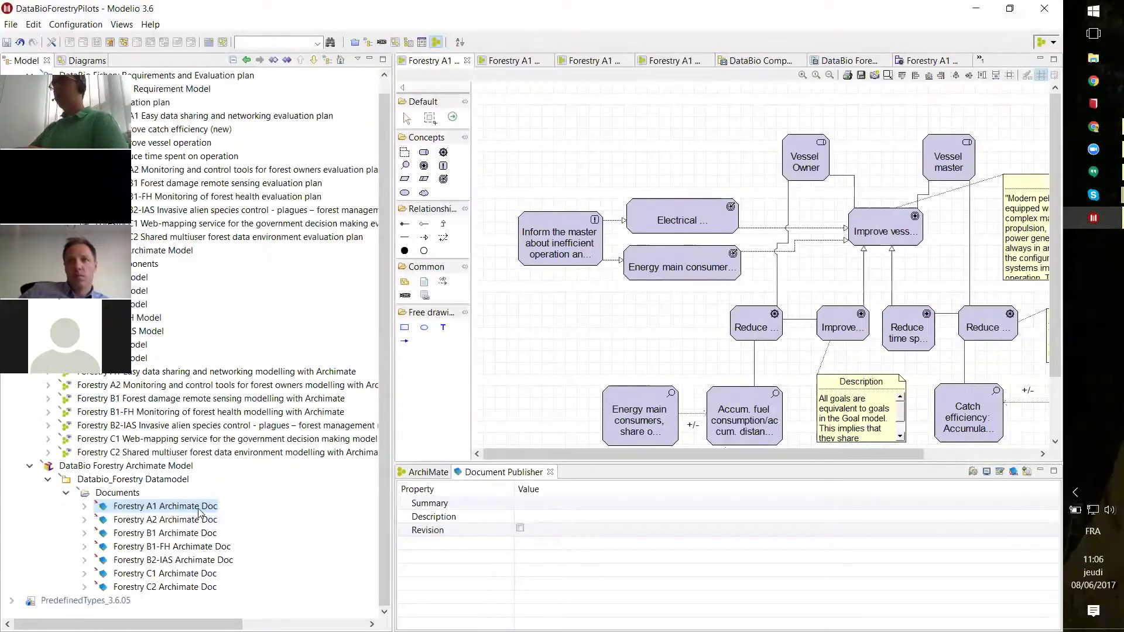
left_click(1014, 473)
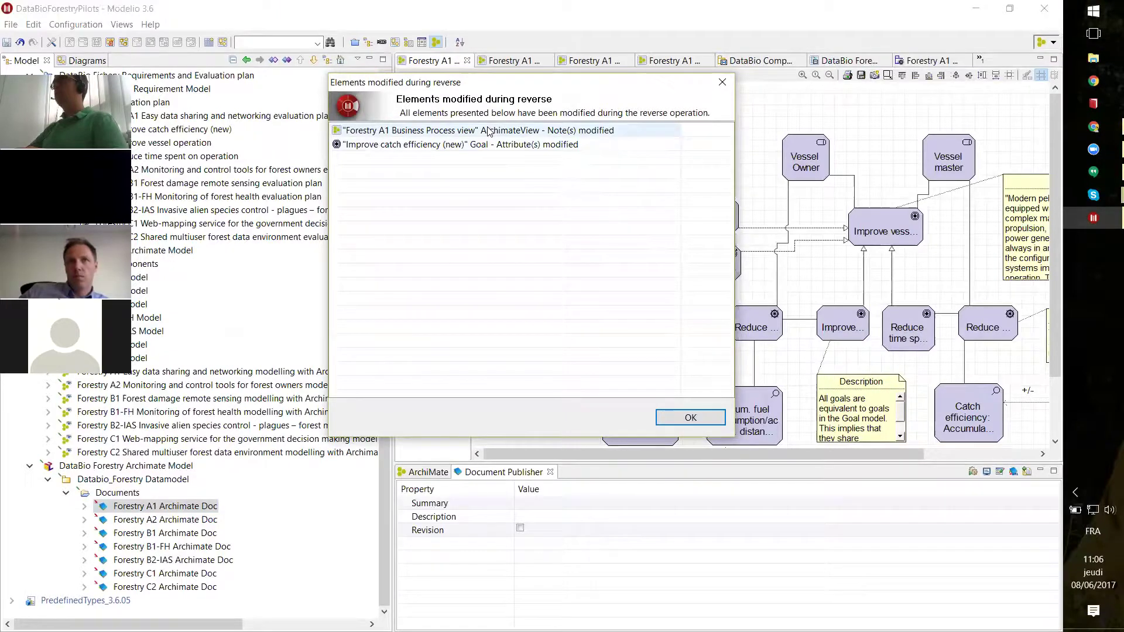
left_click(684, 419)
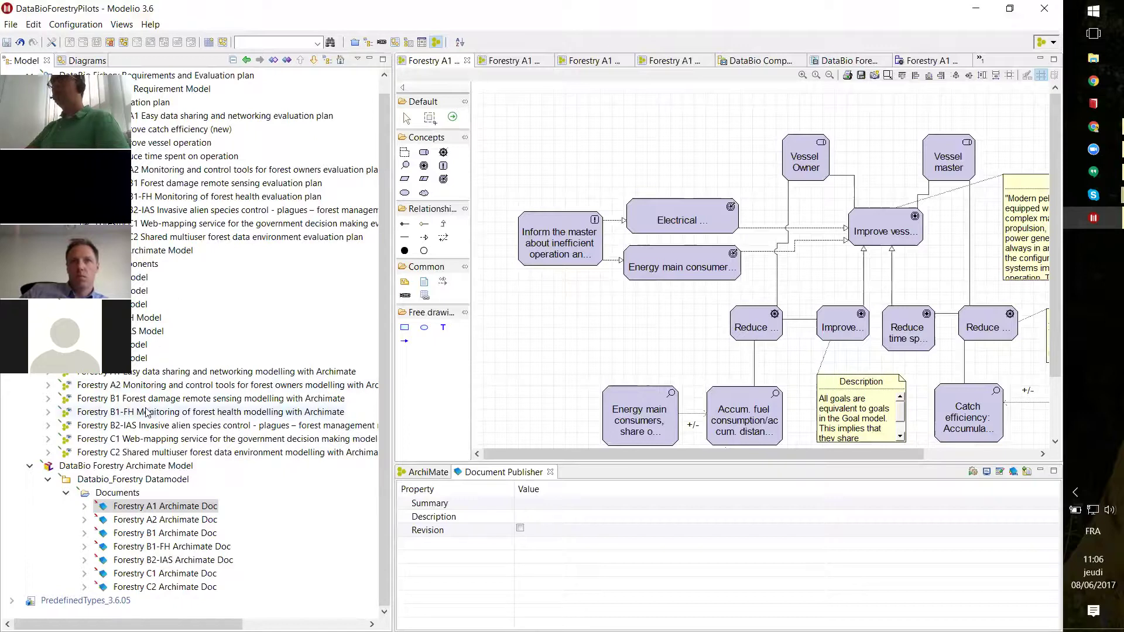
Step: Check the description of the Forestry A1 Business Process view in the model and save the project
left_click(48, 374)
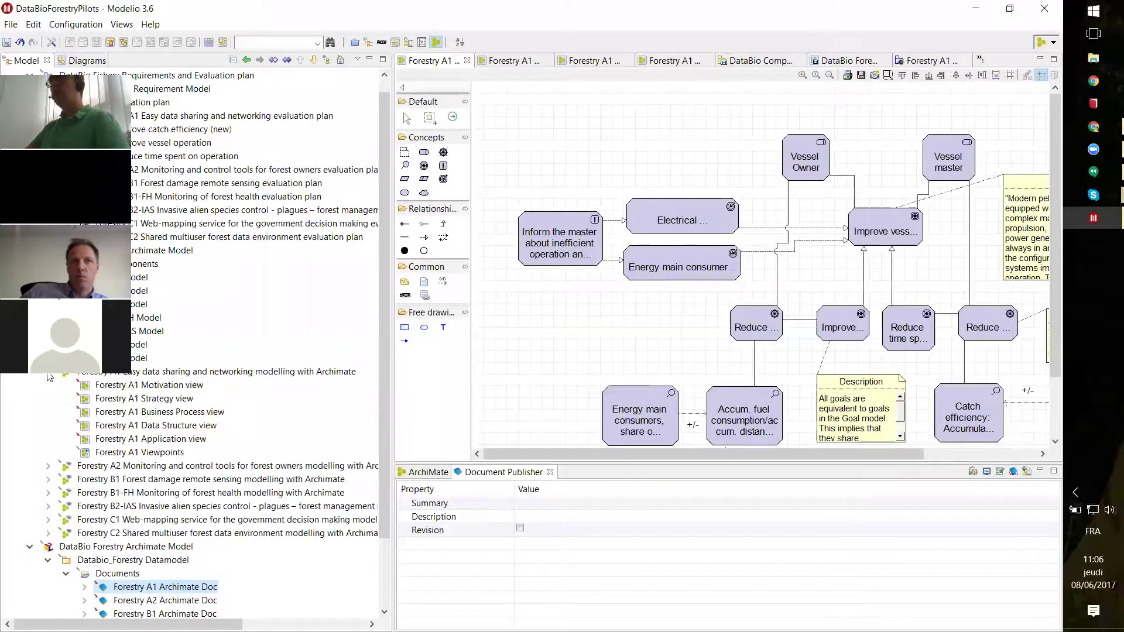
left_click(175, 412)
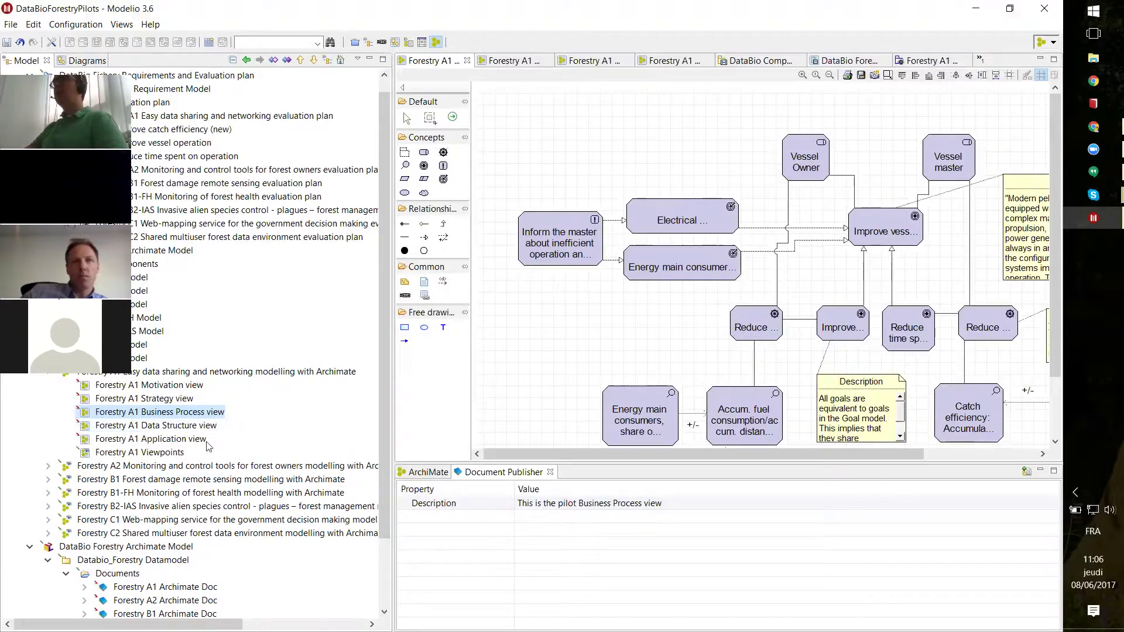
left_click(7, 42)
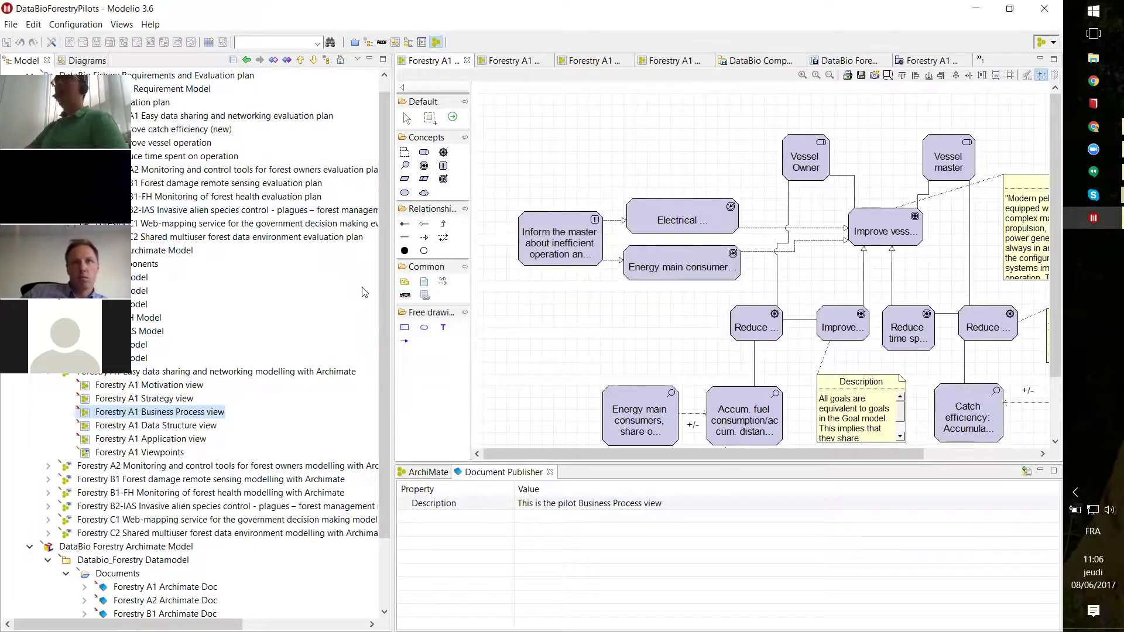
Step: Open the Subversion commit for the whole DataBioForestryPilots project
scroll(387, 263, "up", 1)
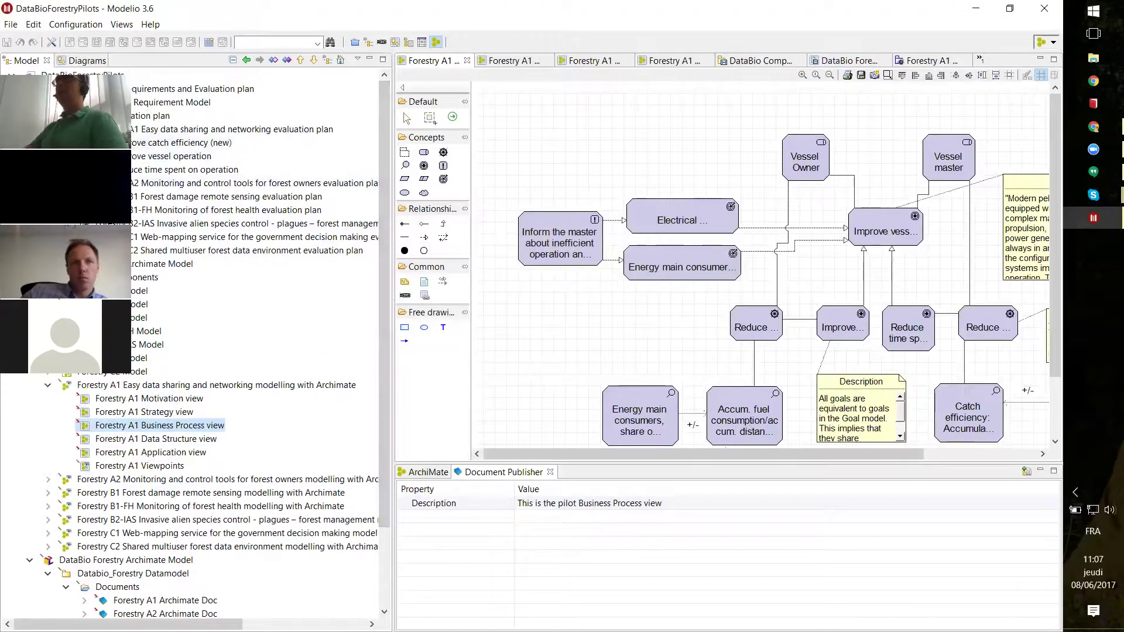
right_click(82, 76)
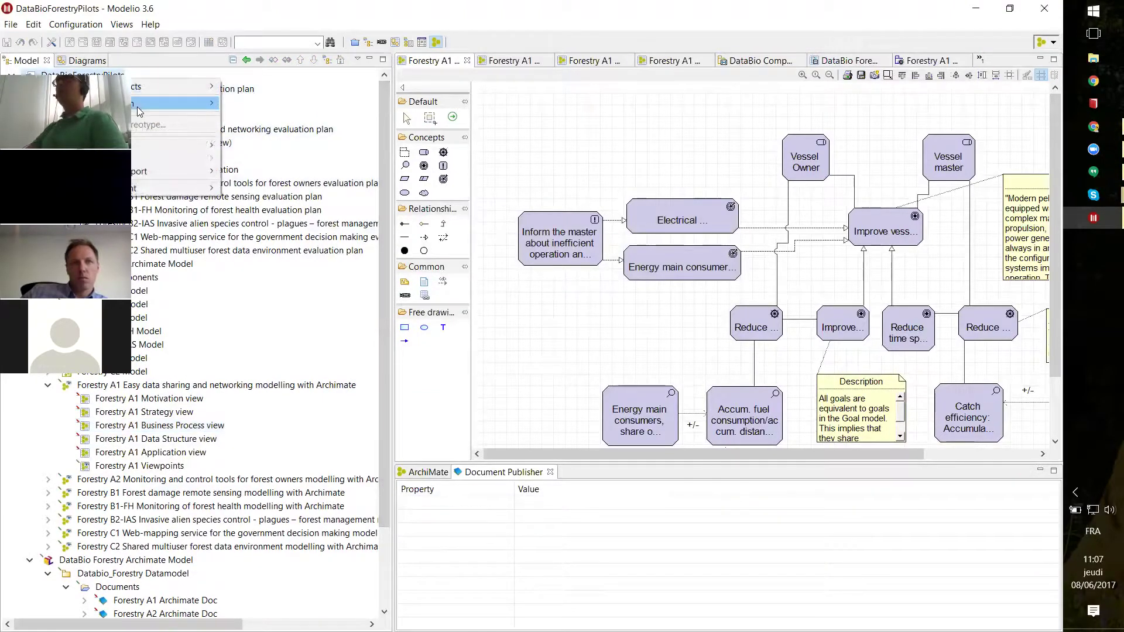
mouse_move(139, 105)
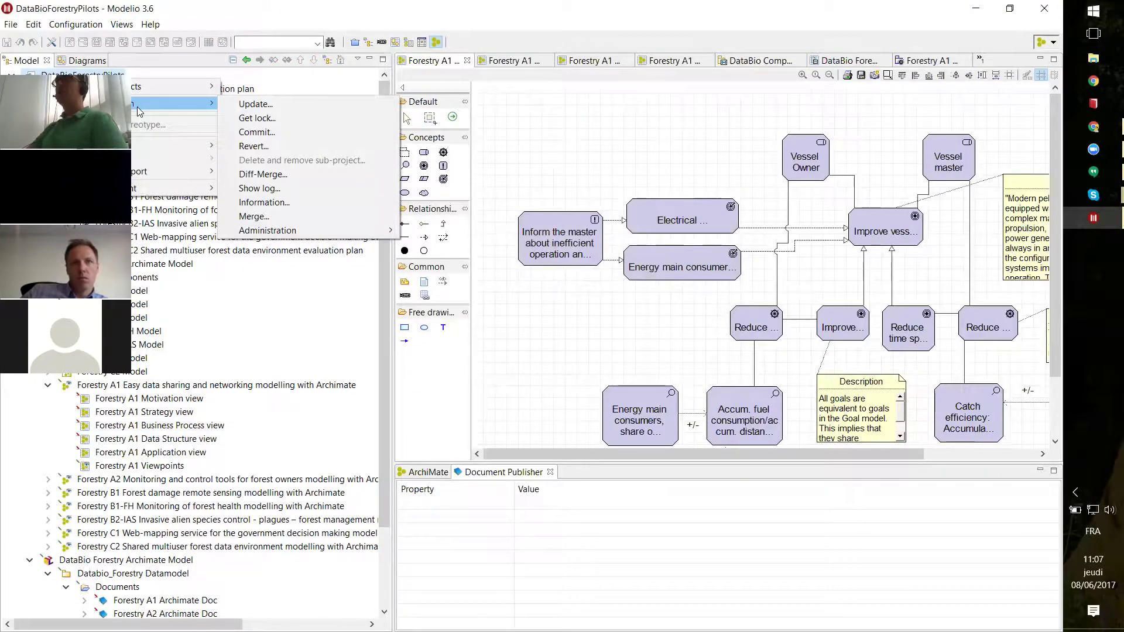
right_click(82, 74)
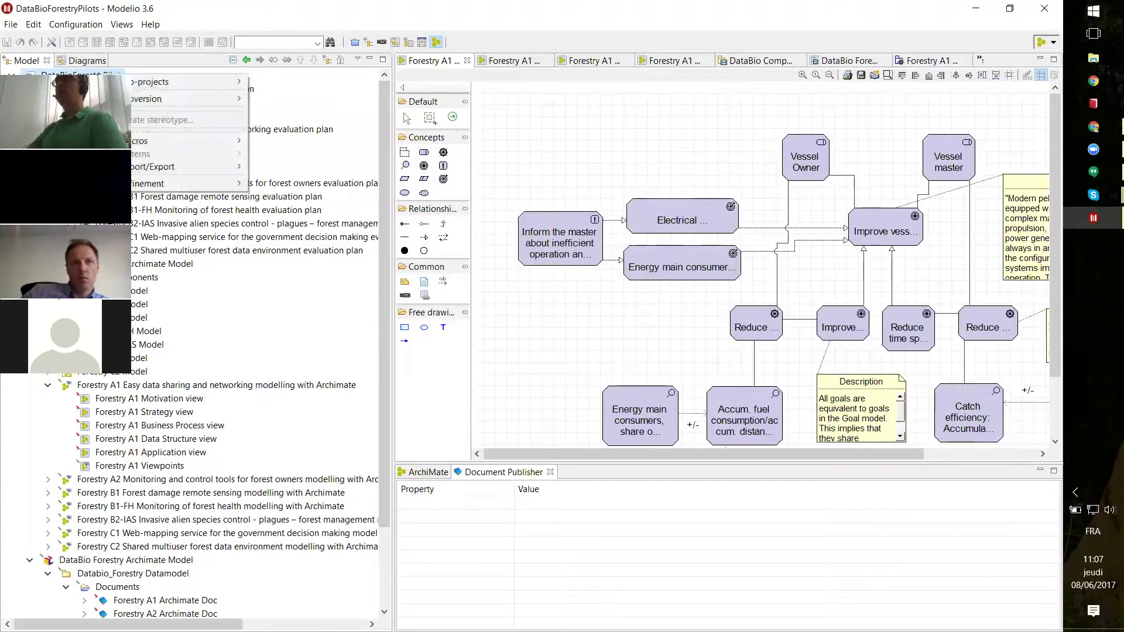
right_click(132, 390)
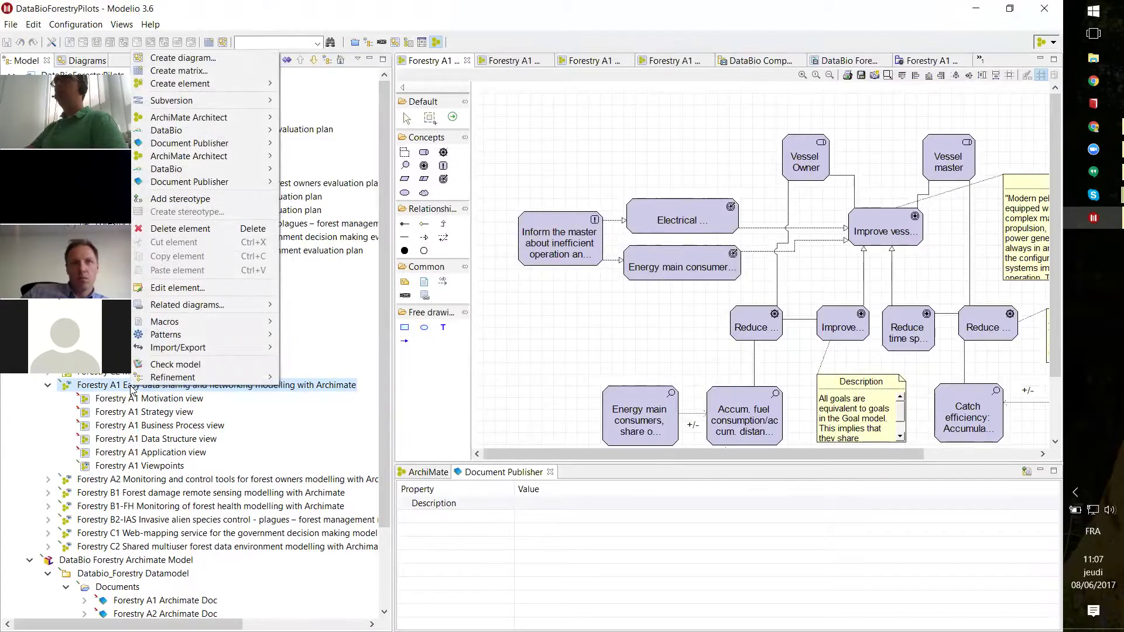
right_click(68, 72)
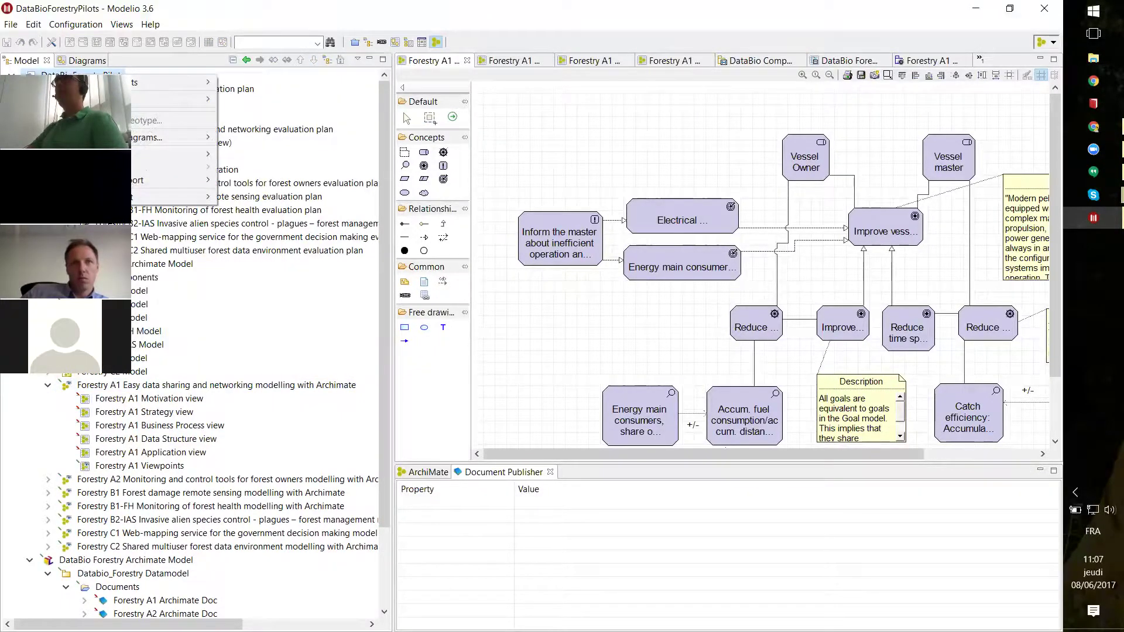
mouse_move(193, 99)
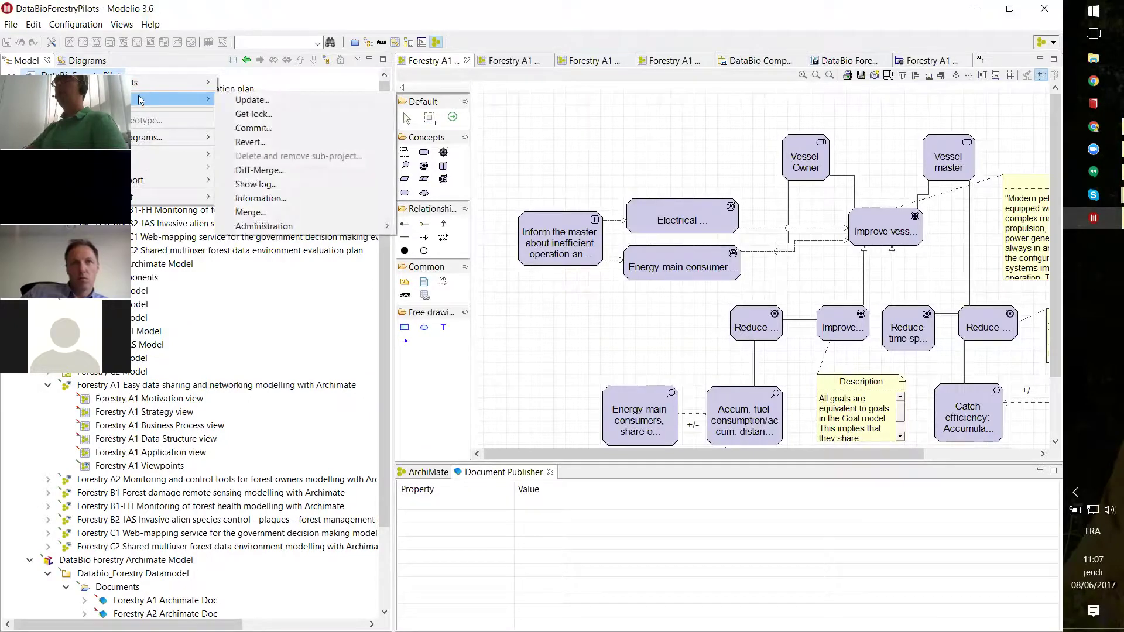
left_click(255, 115)
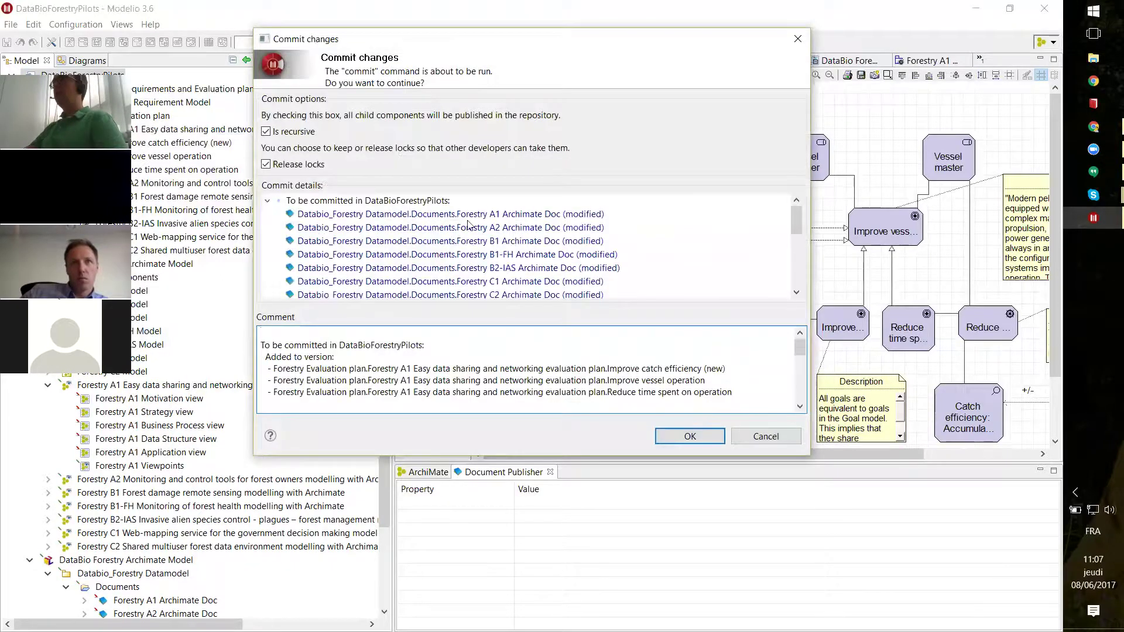
Step: Review the elements listed for commit, then commit them recursively with locks released and close the summary
left_click_drag(797, 219, 797, 248)
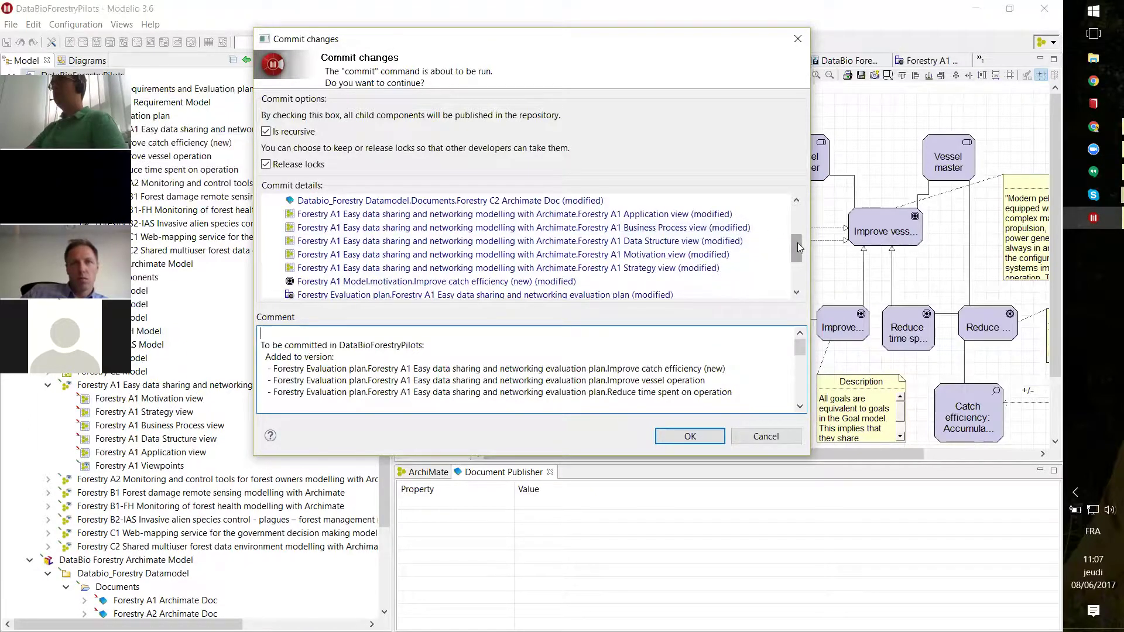
left_click_drag(797, 243, 749, 275)
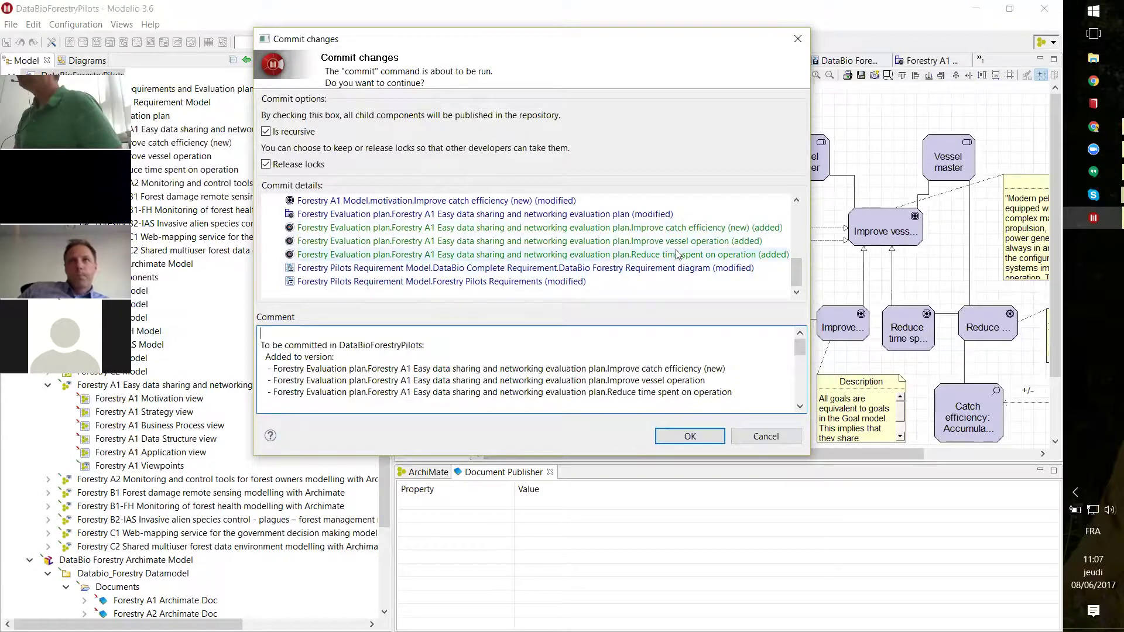
left_click_drag(299, 360, 316, 331)
left_click(274, 333)
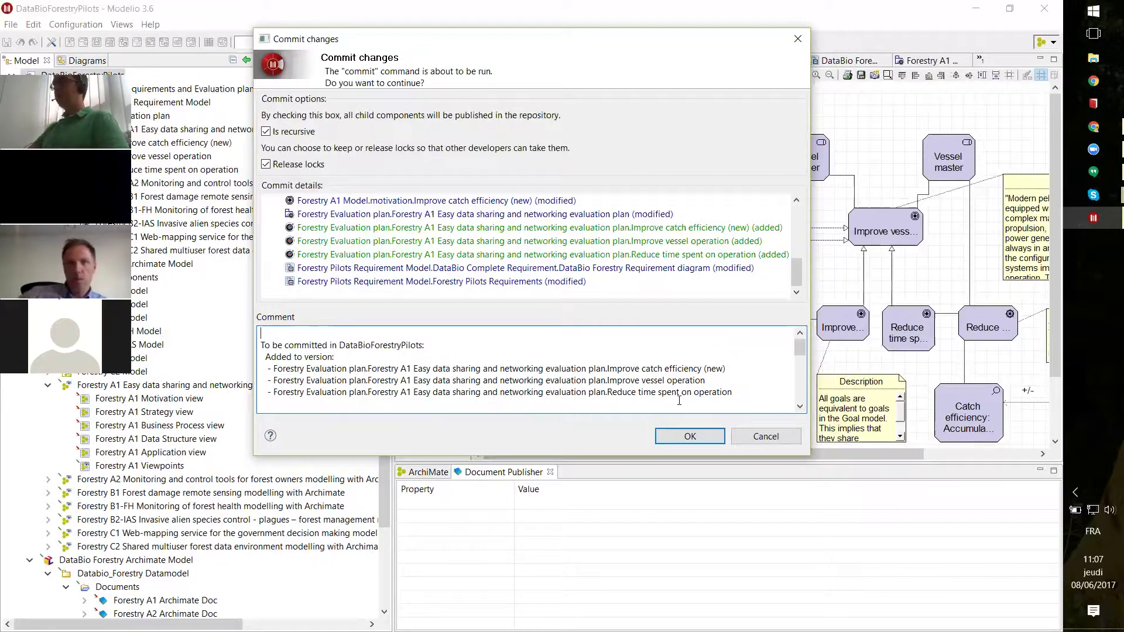
left_click(690, 436)
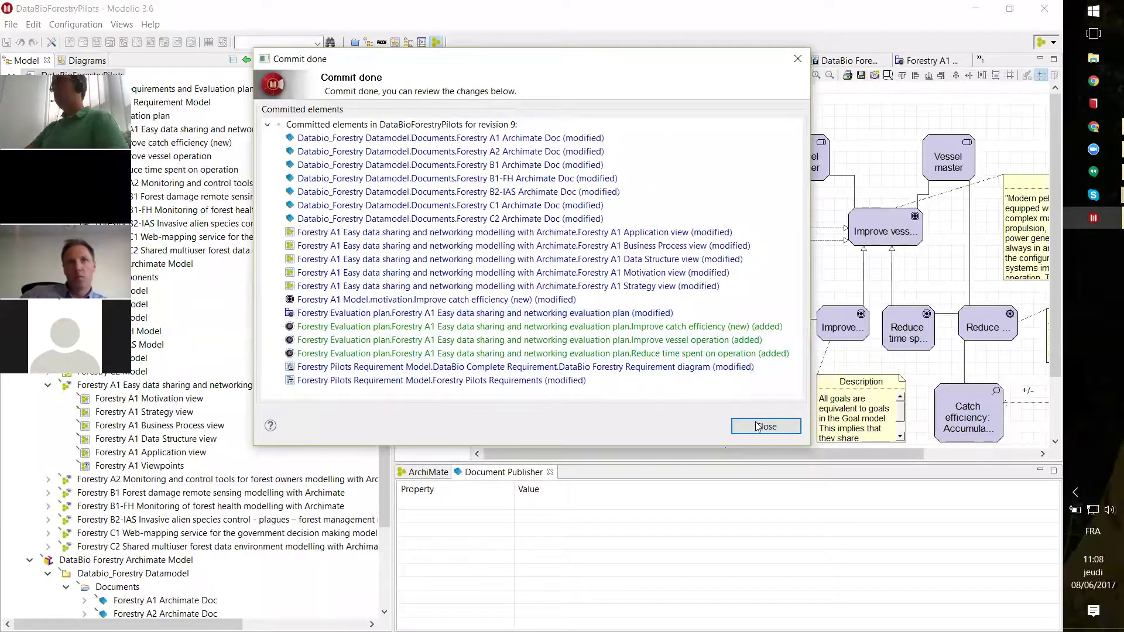
left_click(756, 427)
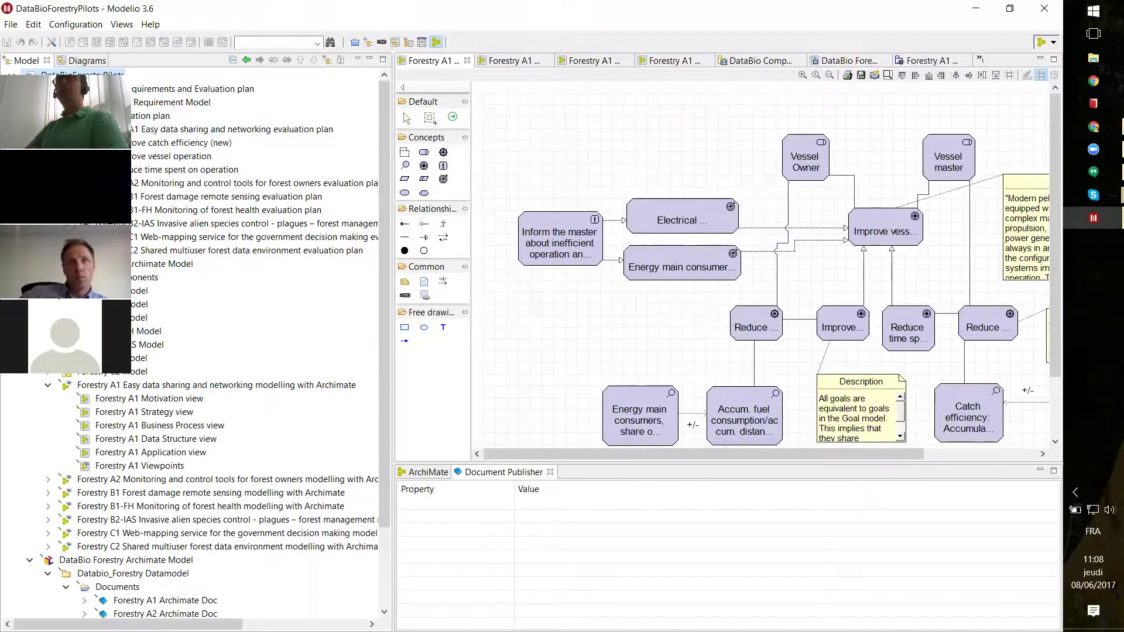
Step: Examine the Forestry A1 Easy data sharing and networking evaluation plan table and look through the rest of the project model
scroll(193, 346, "down", 1)
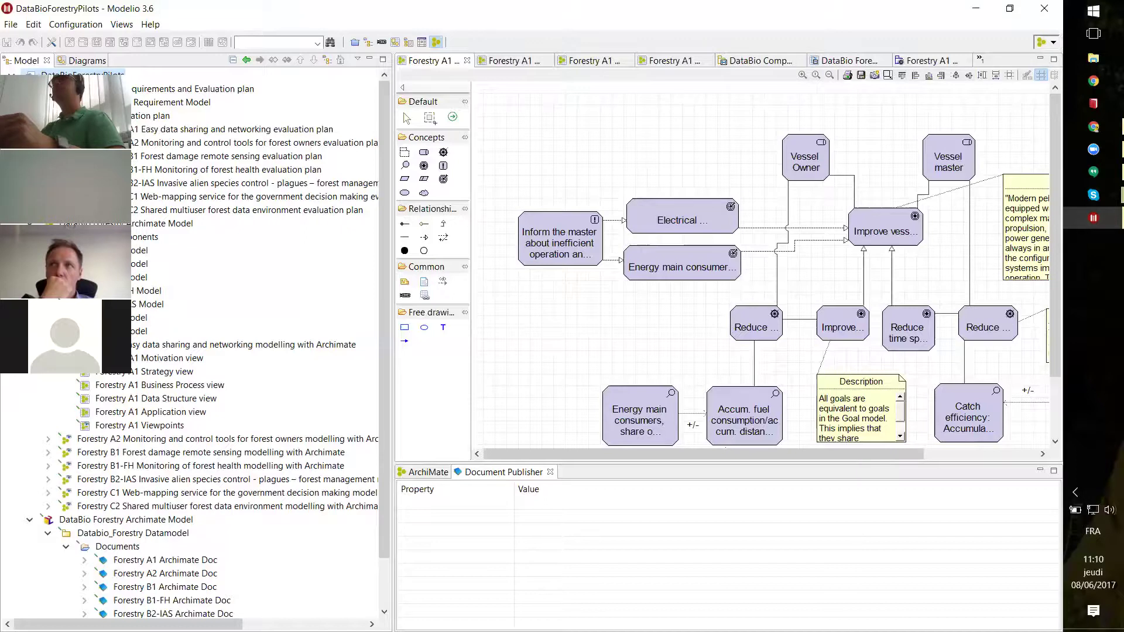
left_click(144, 132)
double_click(144, 132)
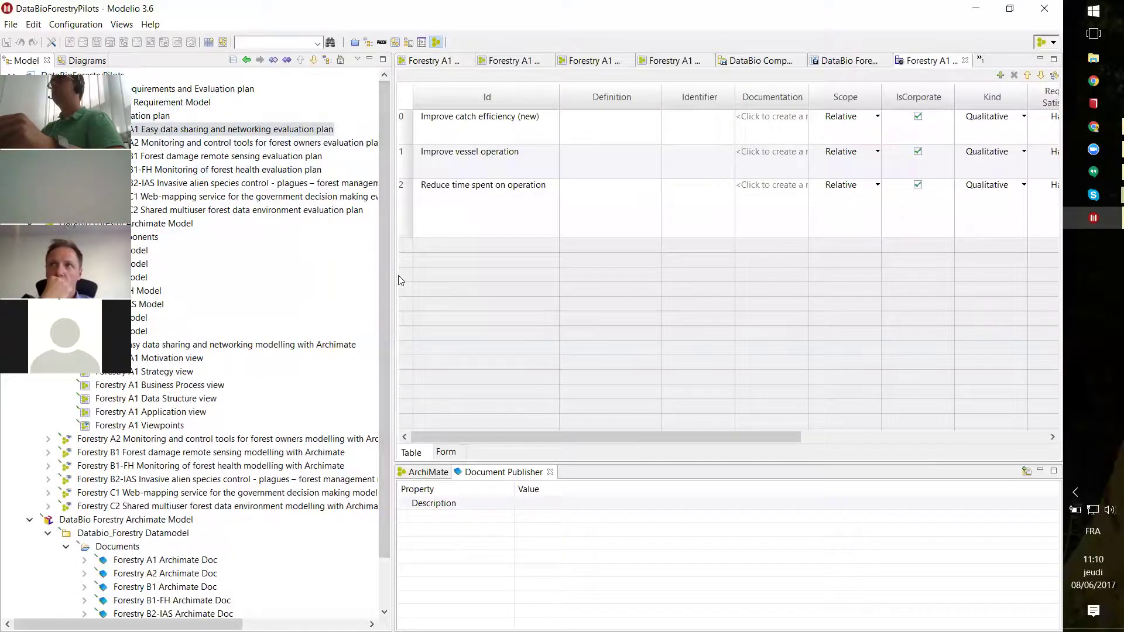
mouse_move(486, 436)
left_mouse_down()
mouse_move(762, 439)
mouse_move(476, 430)
left_mouse_up()
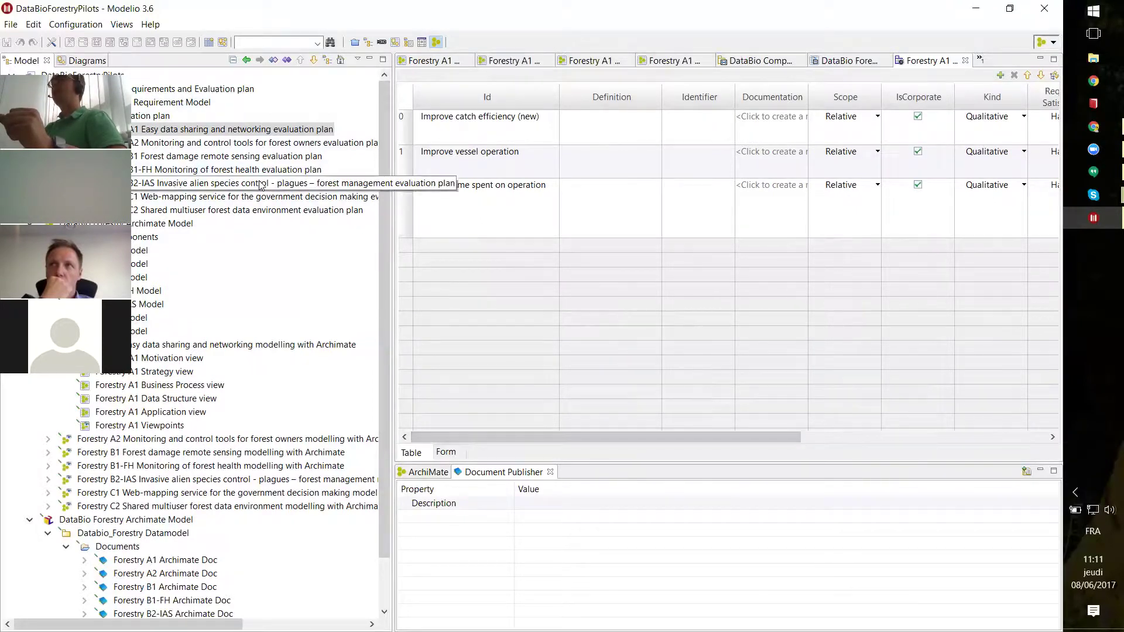
left_click_drag(382, 275, 378, 376)
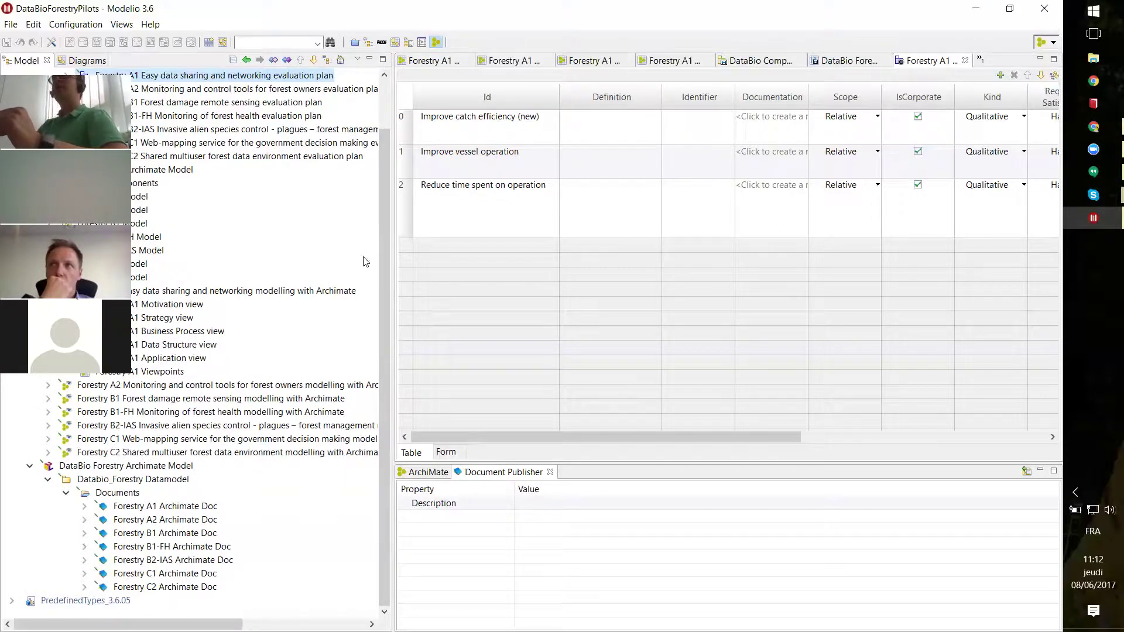
left_click_drag(381, 258, 385, 189)
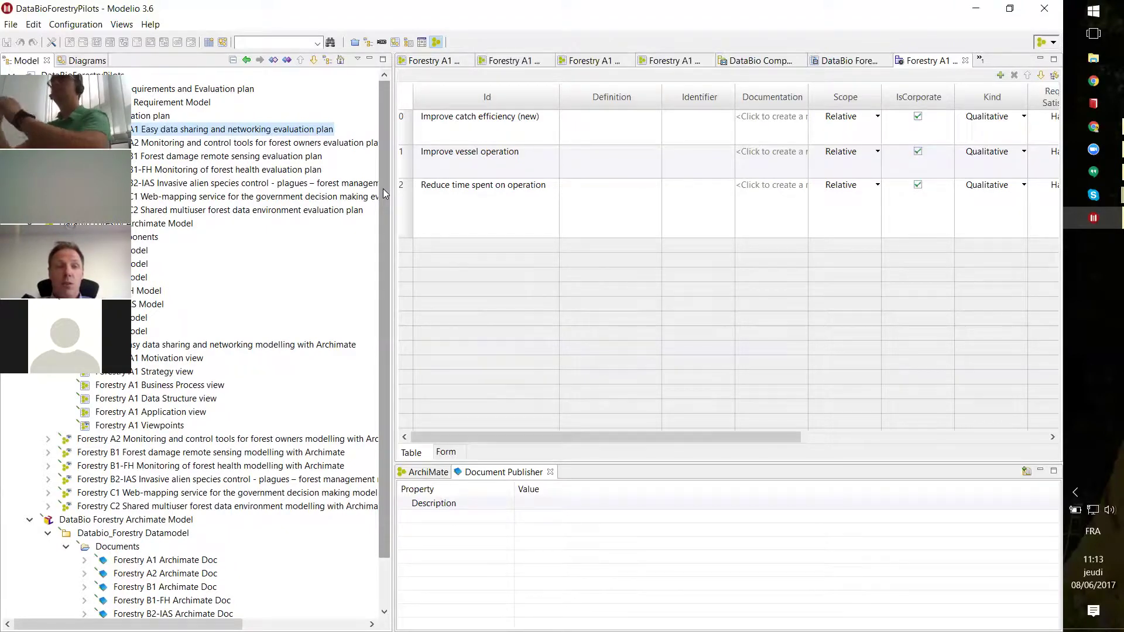
Step: View the Forestry A1 Motivation, Strategy, Business Process and Application views one after another
double_click(172, 357)
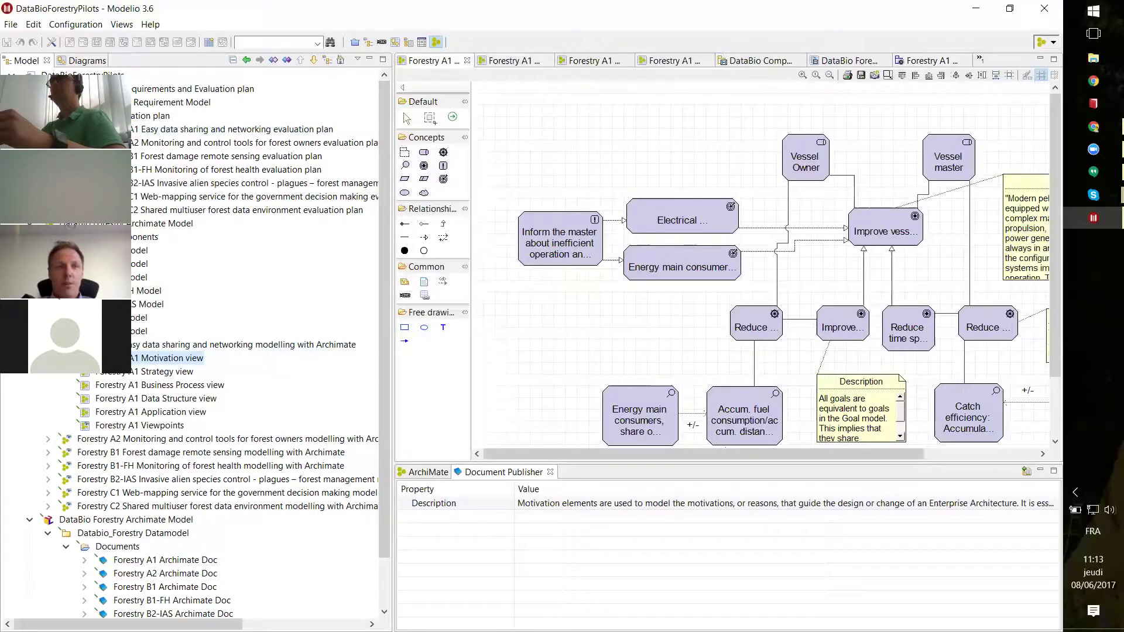
double_click(110, 374)
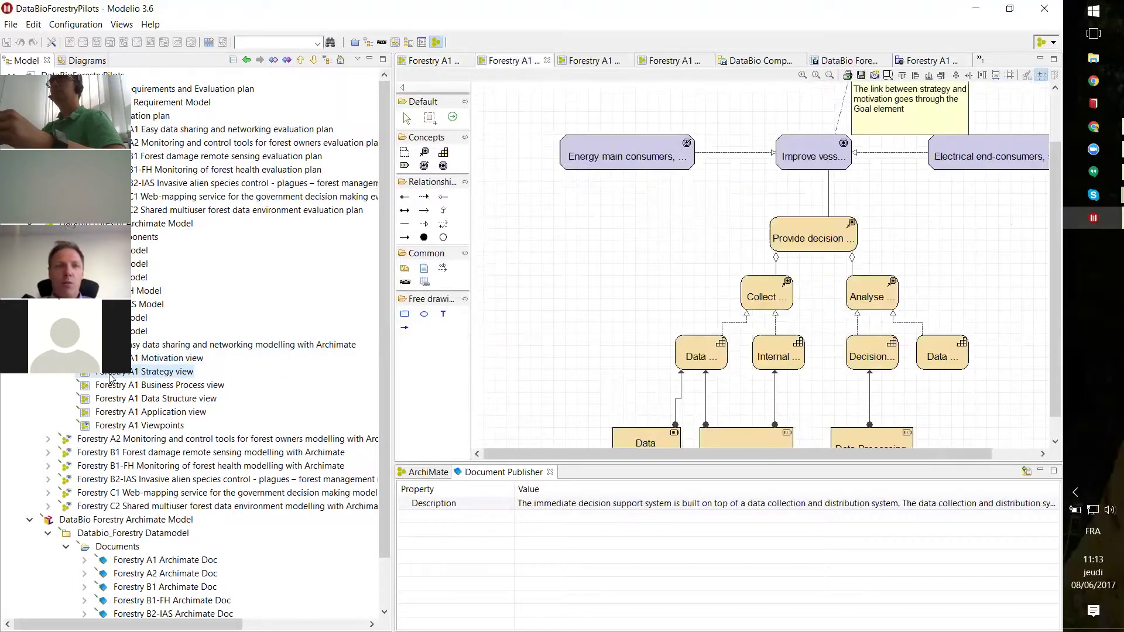
double_click(106, 385)
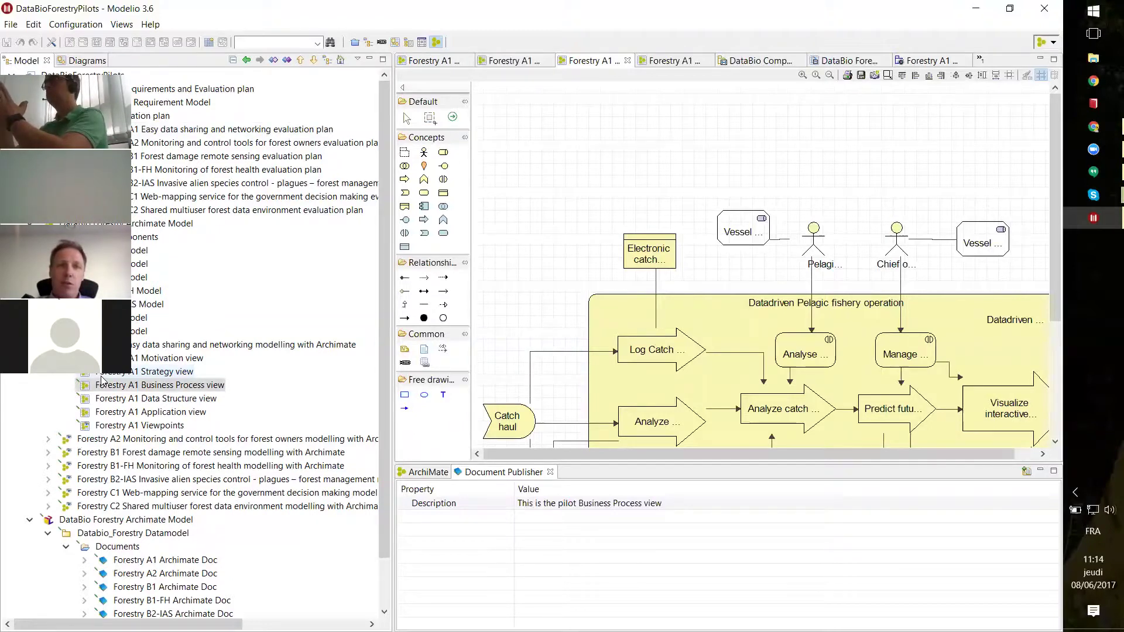
double_click(117, 415)
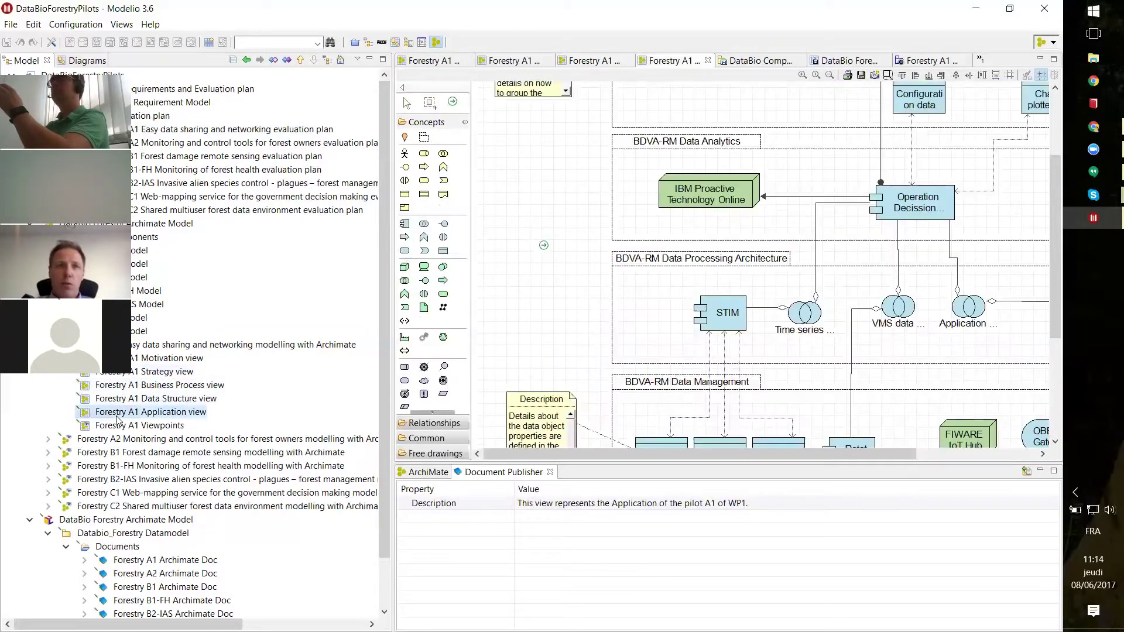
Step: In the maximized Forestry A1 Application view, enlarge the Description notes about data object properties and BDVA-RM grouping, then restore the layout
double_click(668, 60)
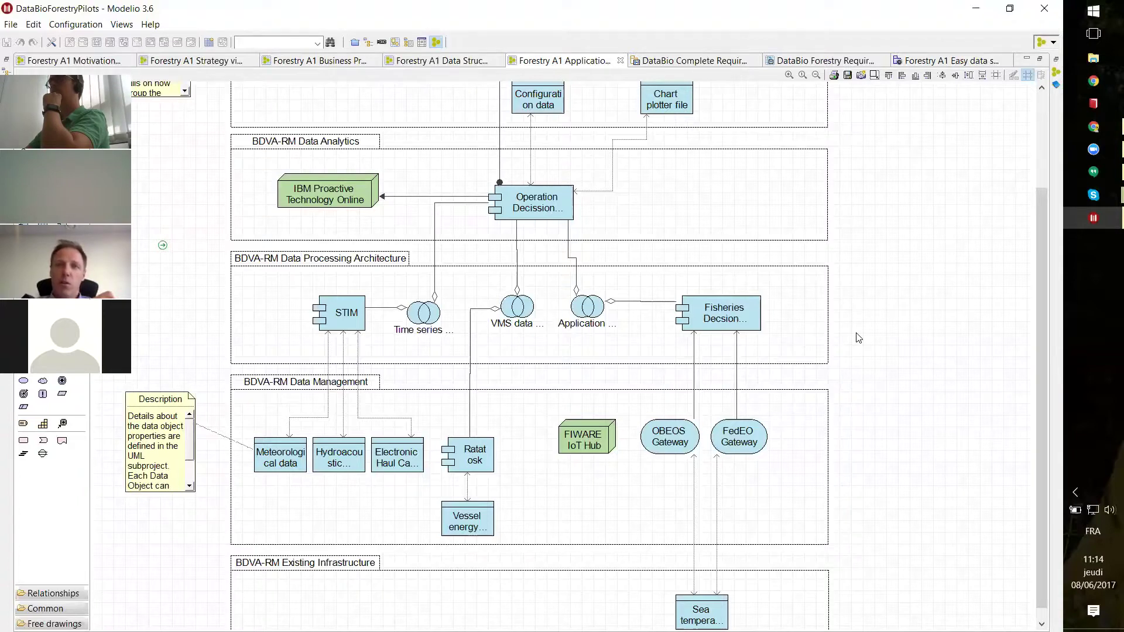
scroll(858, 338, "up", 3)
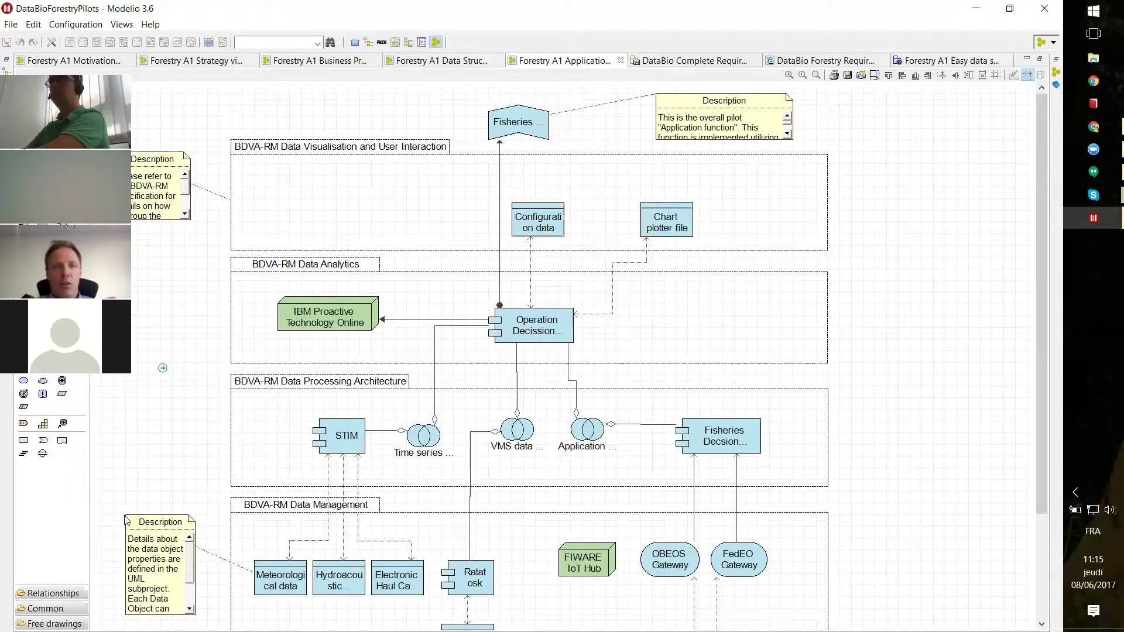
left_click_drag(125, 516, 113, 504)
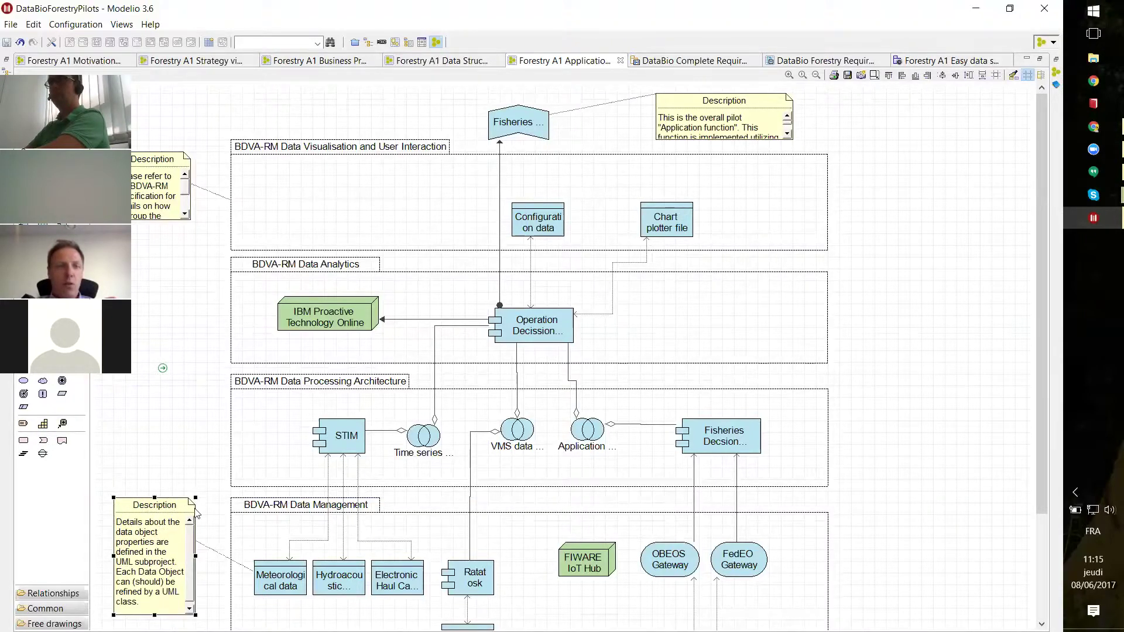
left_click_drag(195, 498, 214, 499)
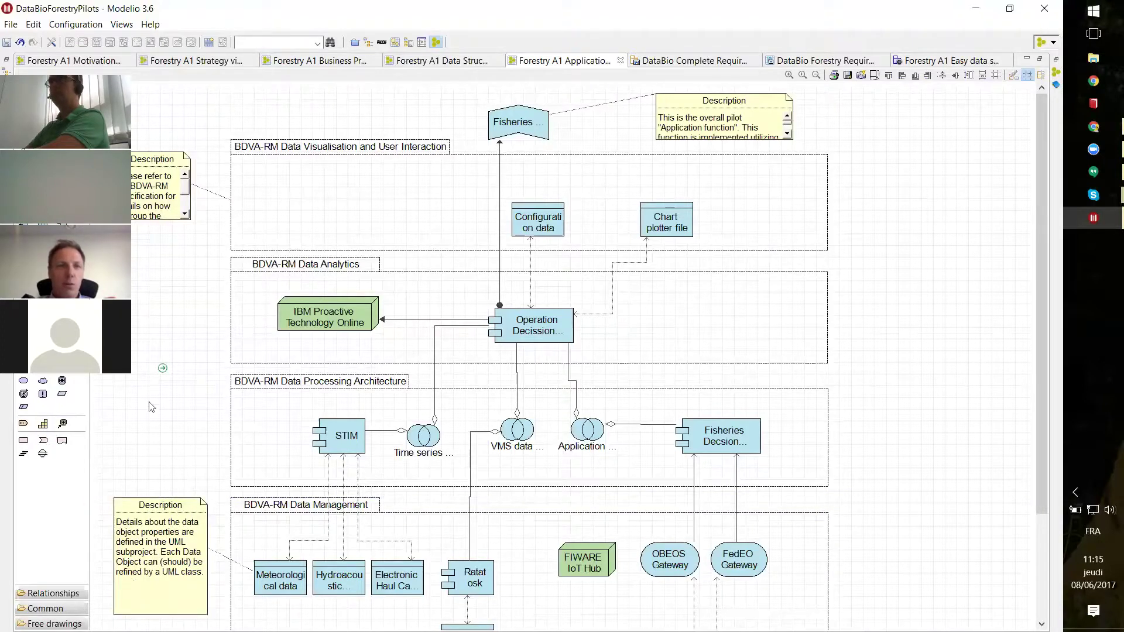
left_click(156, 216)
left_click_drag(190, 219, 219, 258)
left_click(201, 281)
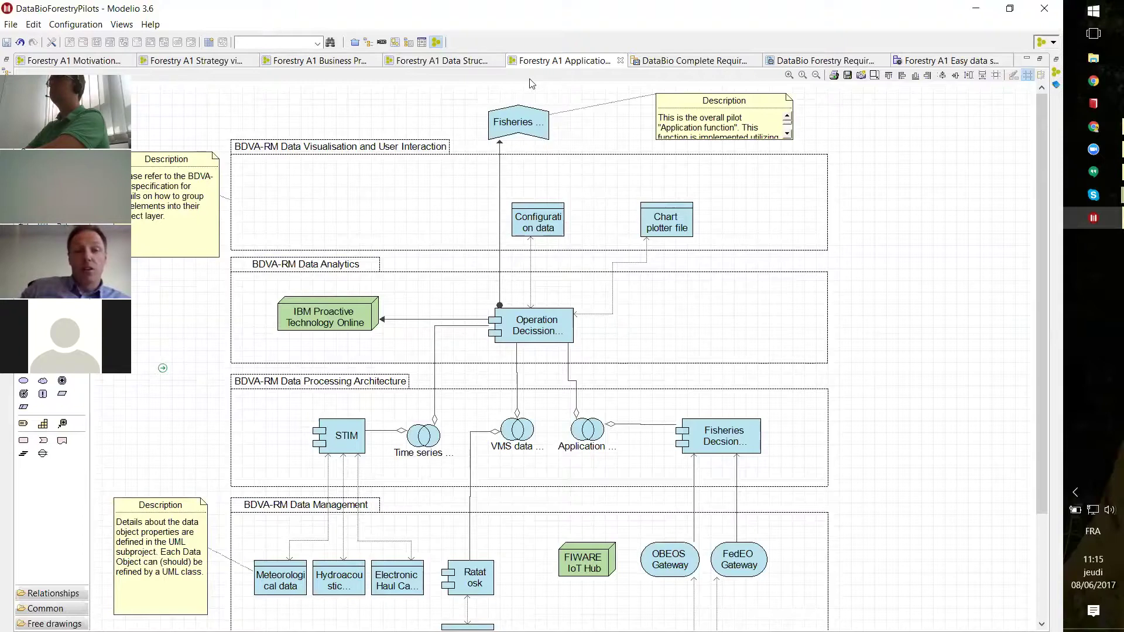
double_click(554, 61)
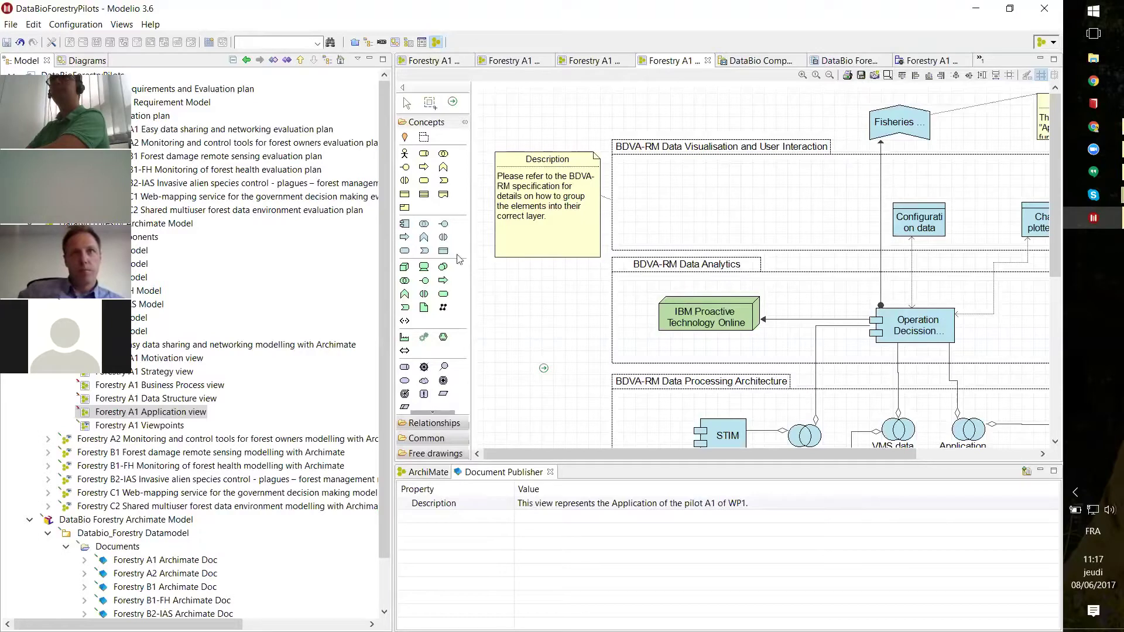
Step: Show the Forestry A1 Business Process view and examine its Datadriven Pelagic fishery operation process
double_click(194, 385)
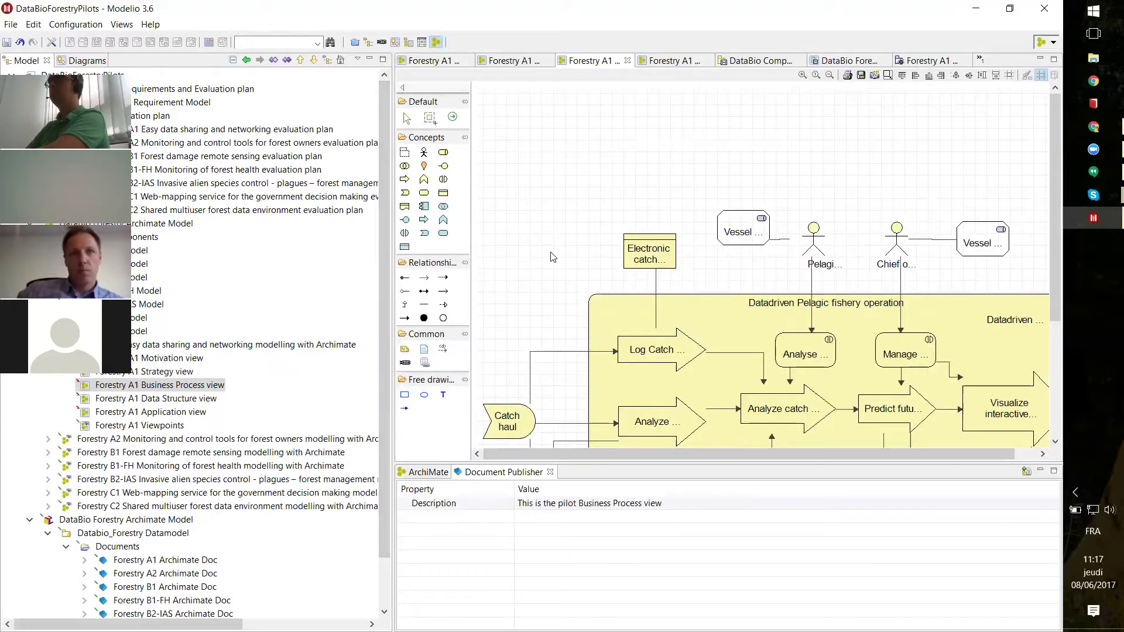
scroll(553, 258, "down", 3)
scroll(554, 258, "down", 3)
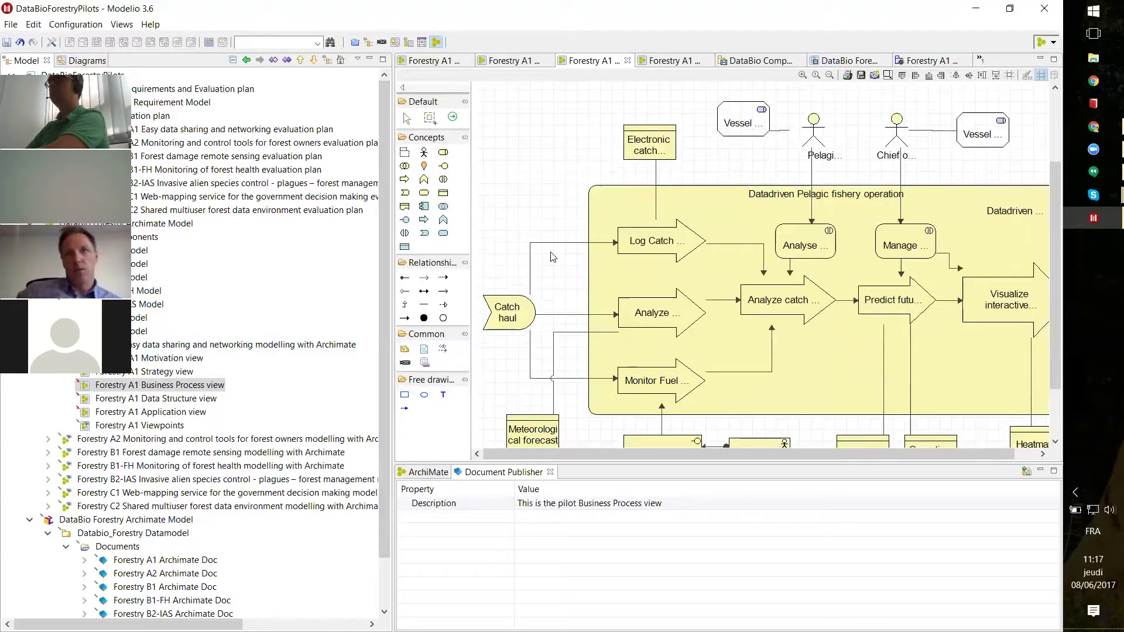